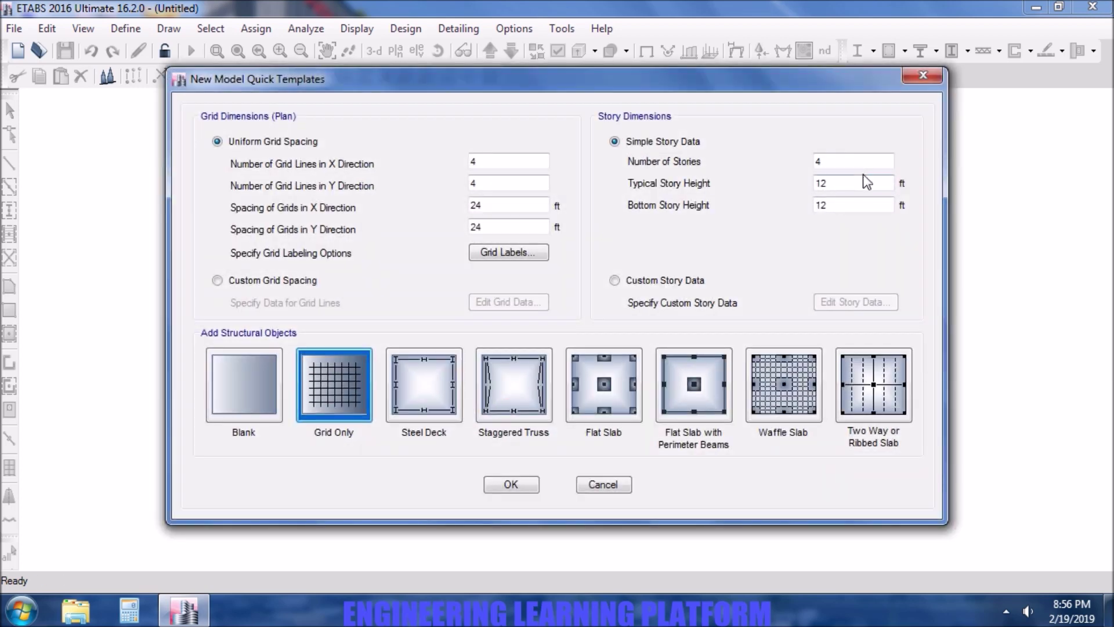
Change the template's story count to 12 and build the grid-only 4x4 model at 24 ft spacing.
double_click(857, 159)
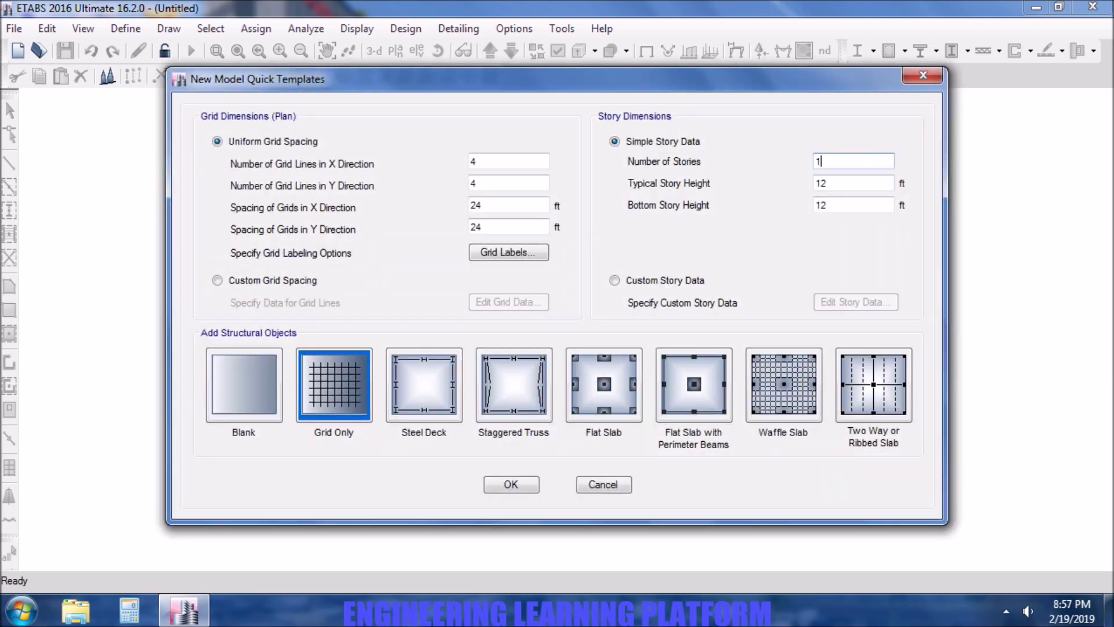
left_click(512, 485)
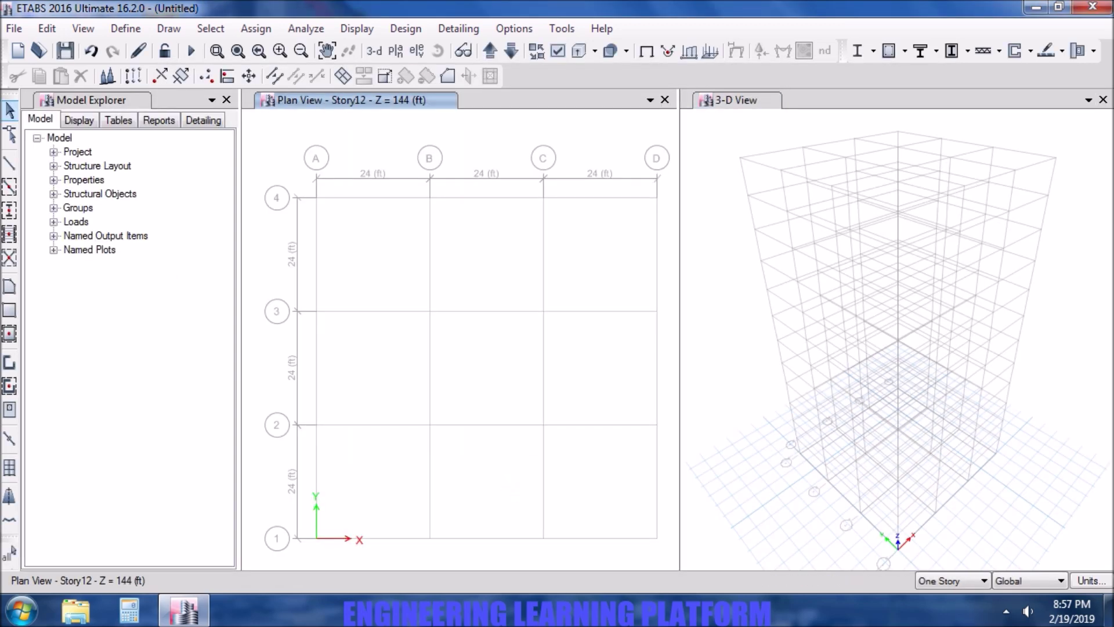
Close the 3-D view and bring up Edit Stories and Grid Systems.
left_click(1104, 100)
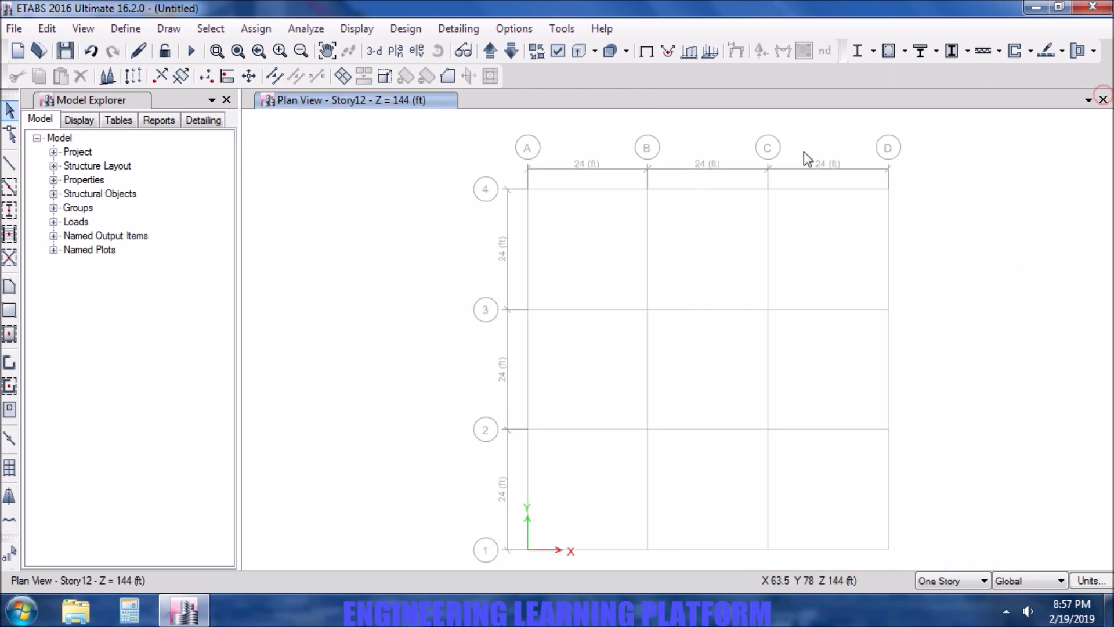
left_click(126, 29)
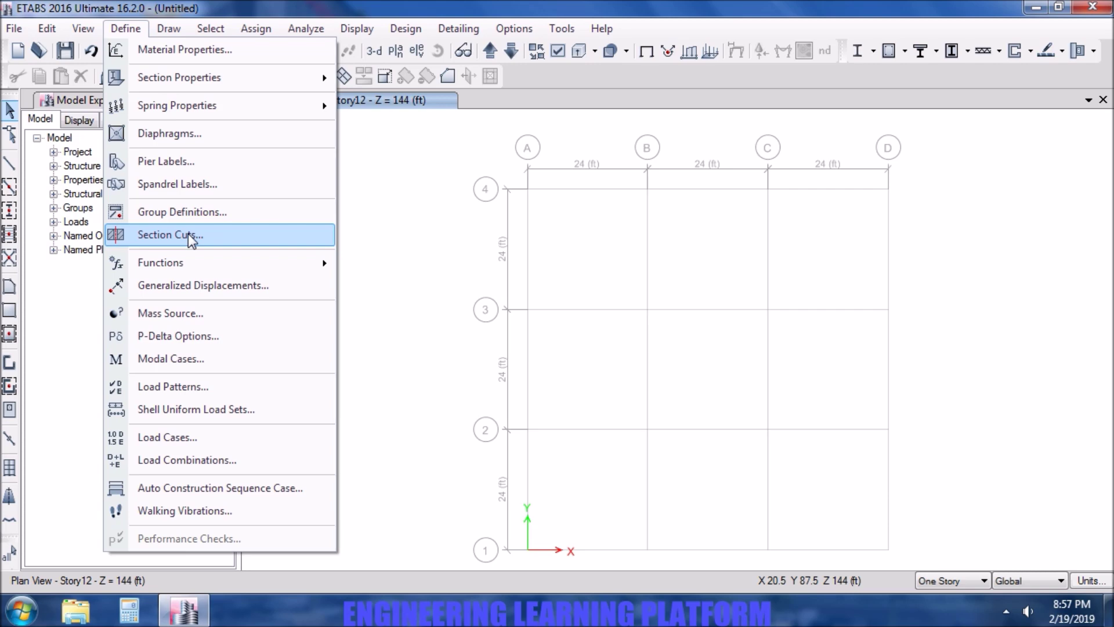
mouse_move(47, 30)
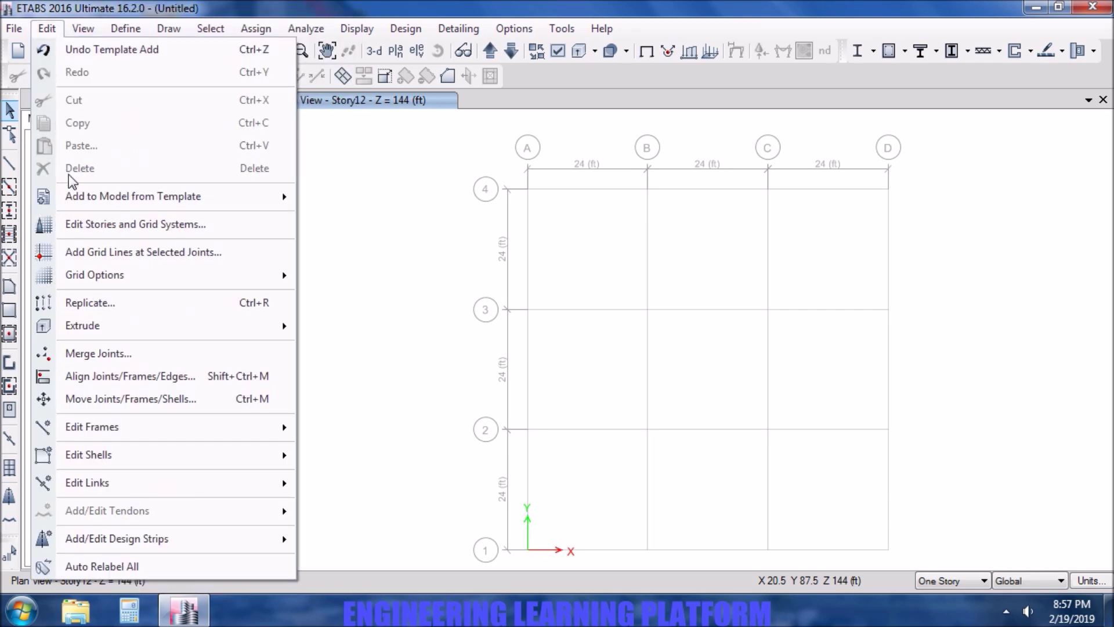
left_click(74, 227)
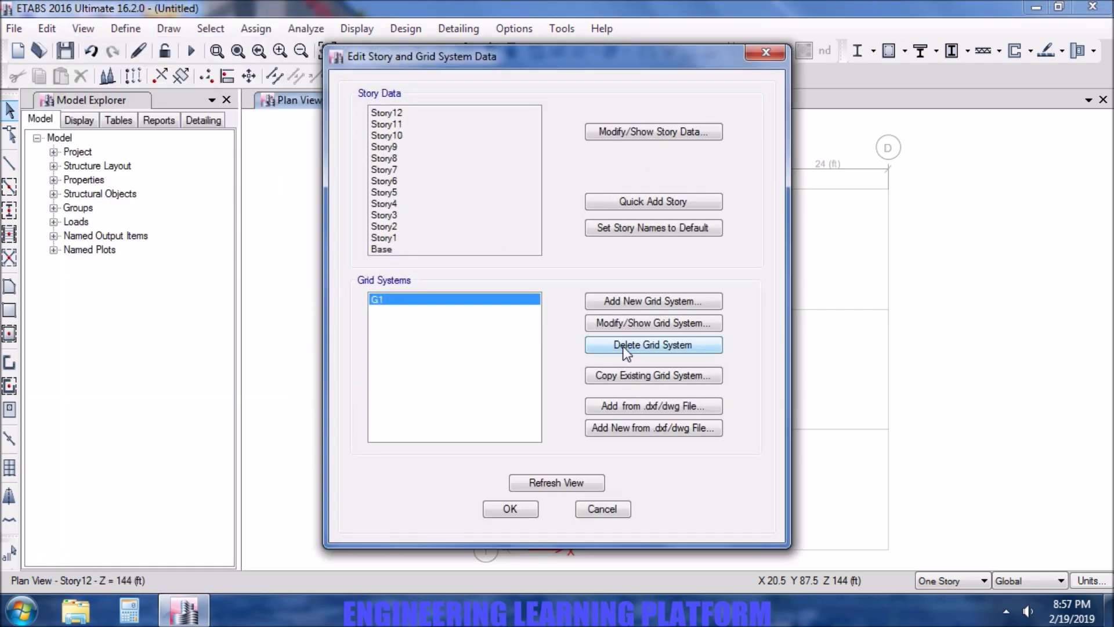
Show the editable story data table and set Story1's Similar To to None.
left_click(618, 129)
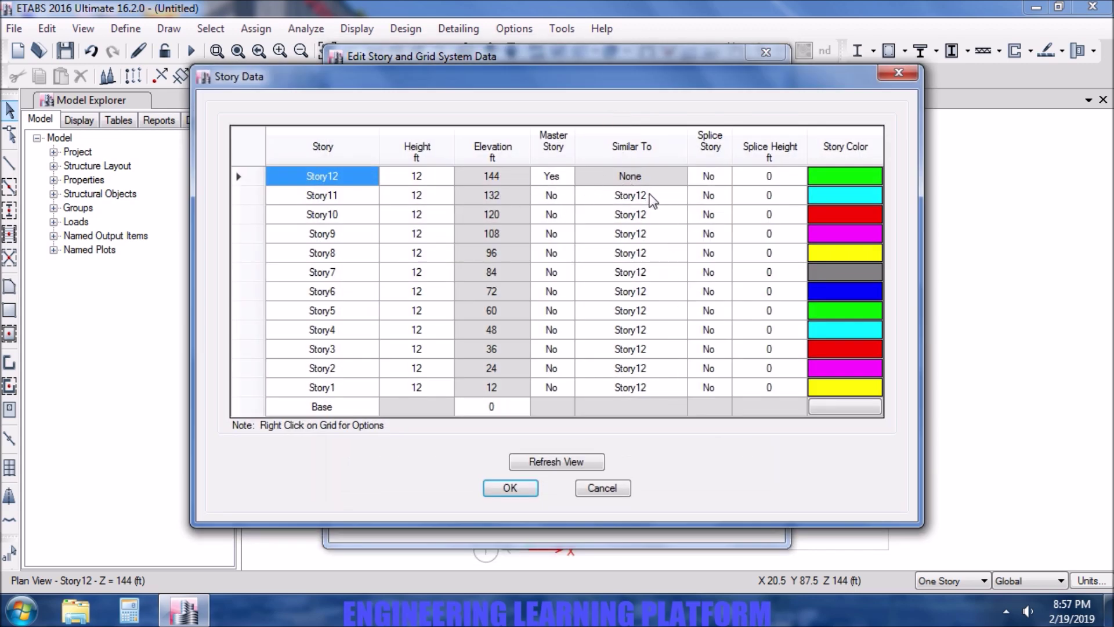
left_click(652, 174)
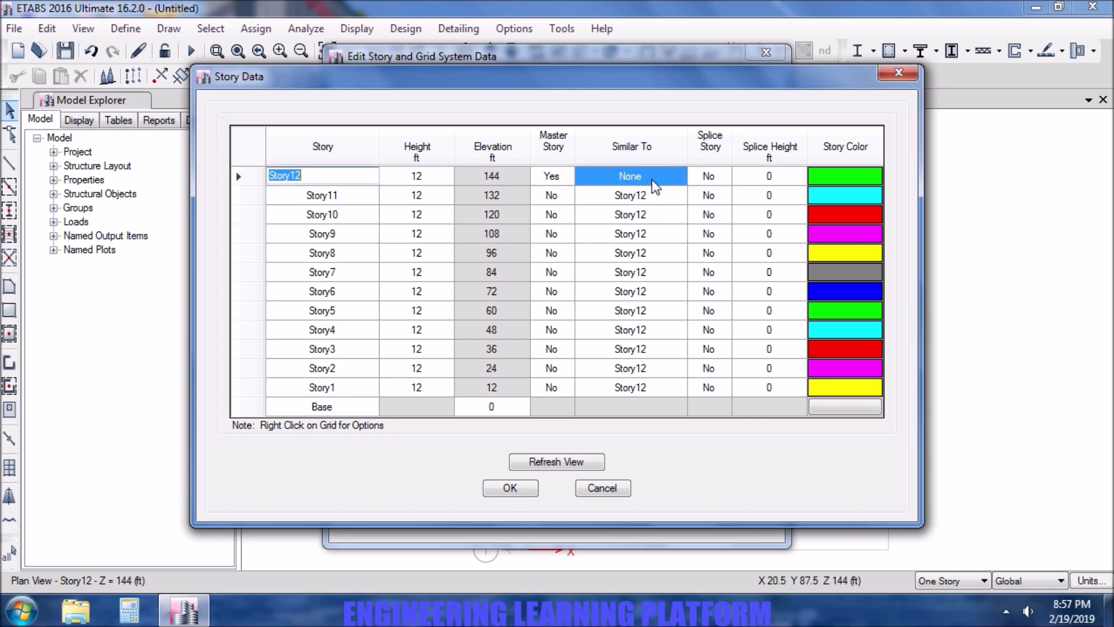
left_click(647, 391)
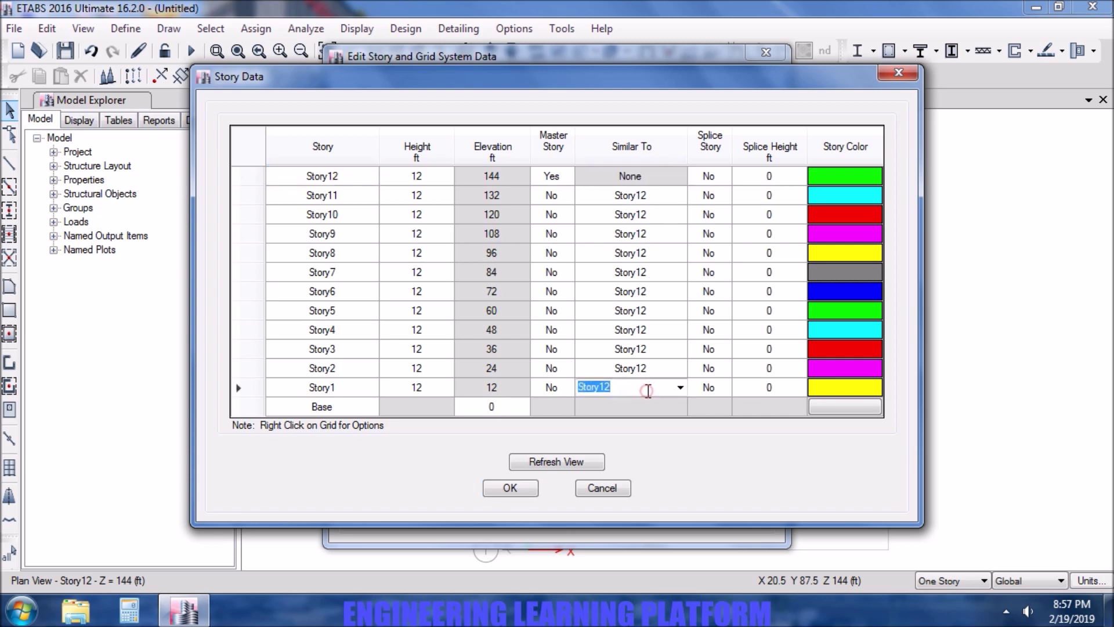
left_click(682, 388)
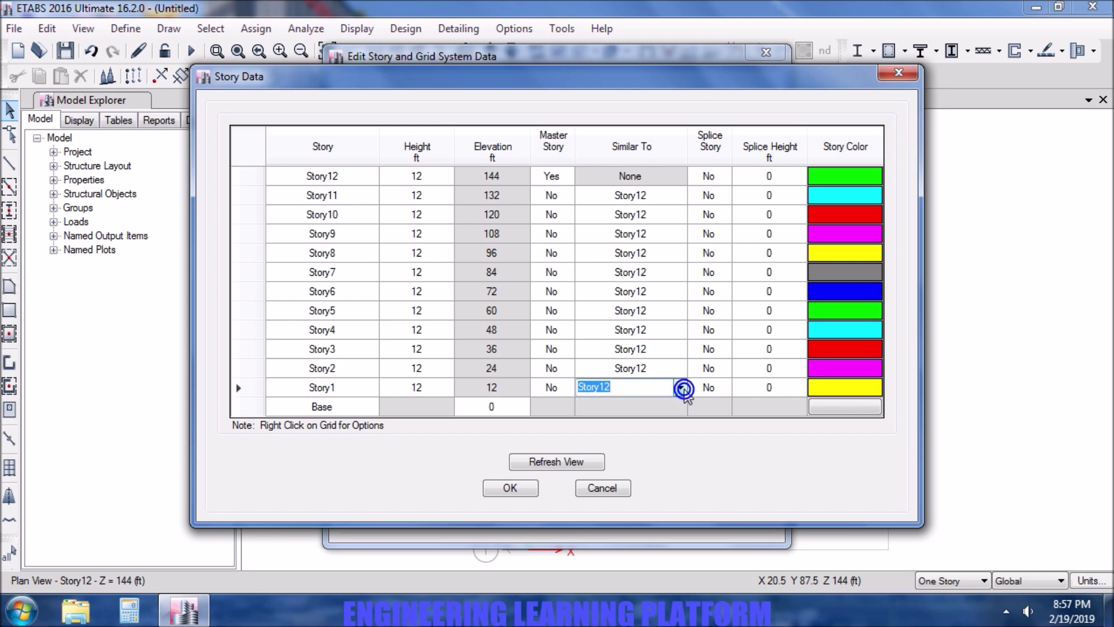
left_click(680, 402)
Edit Story2's Similar To entry, replacing its trailing 2 with 1.
left_click(678, 368)
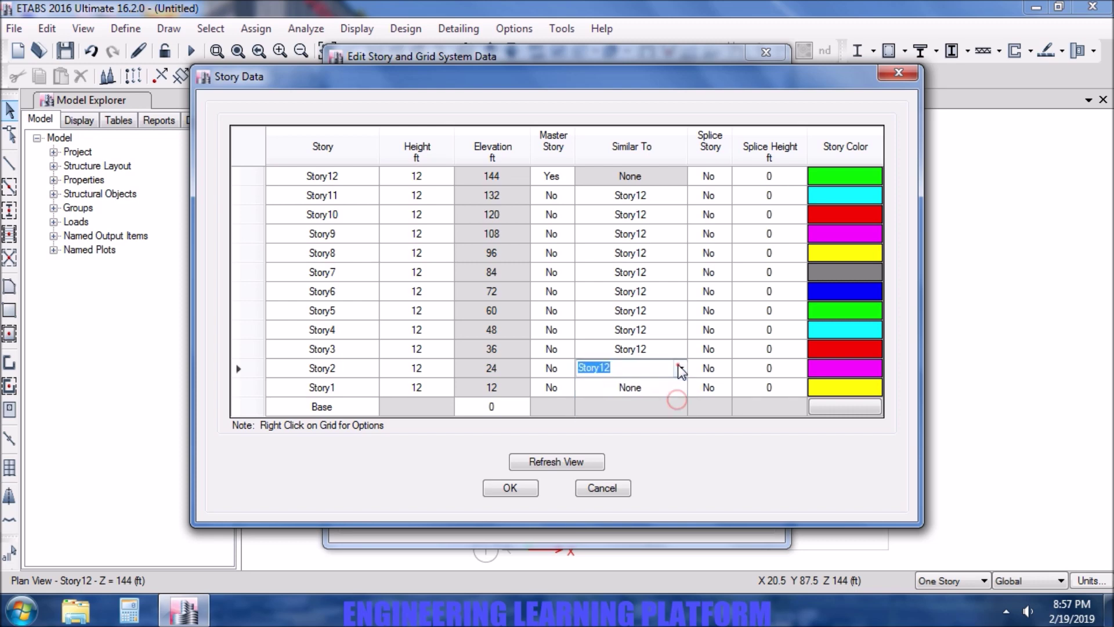
left_click(680, 368)
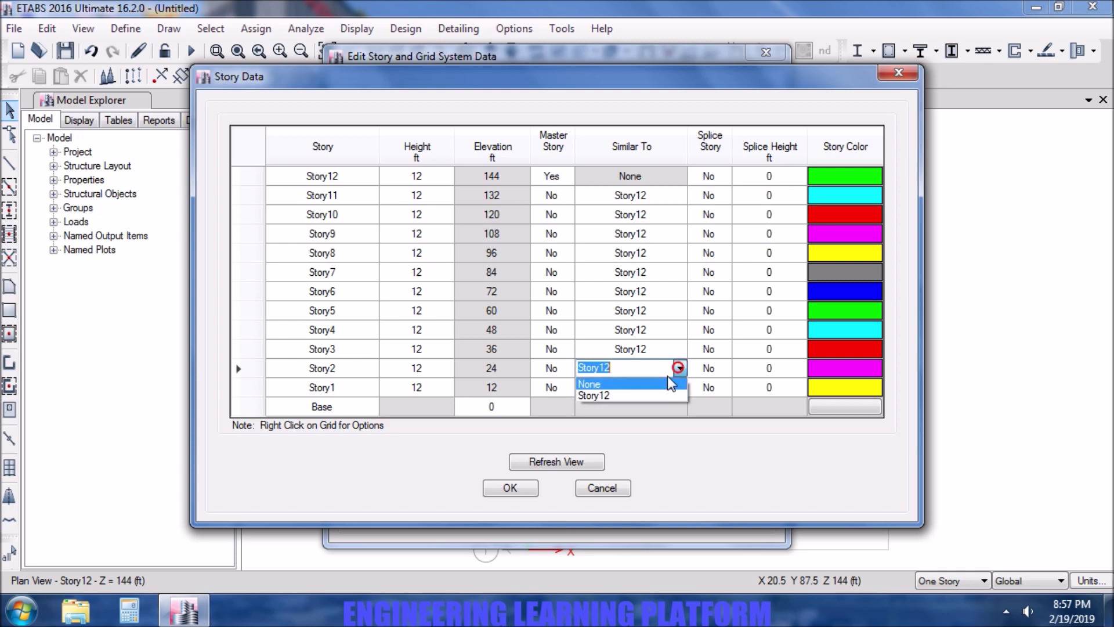
left_click(662, 369)
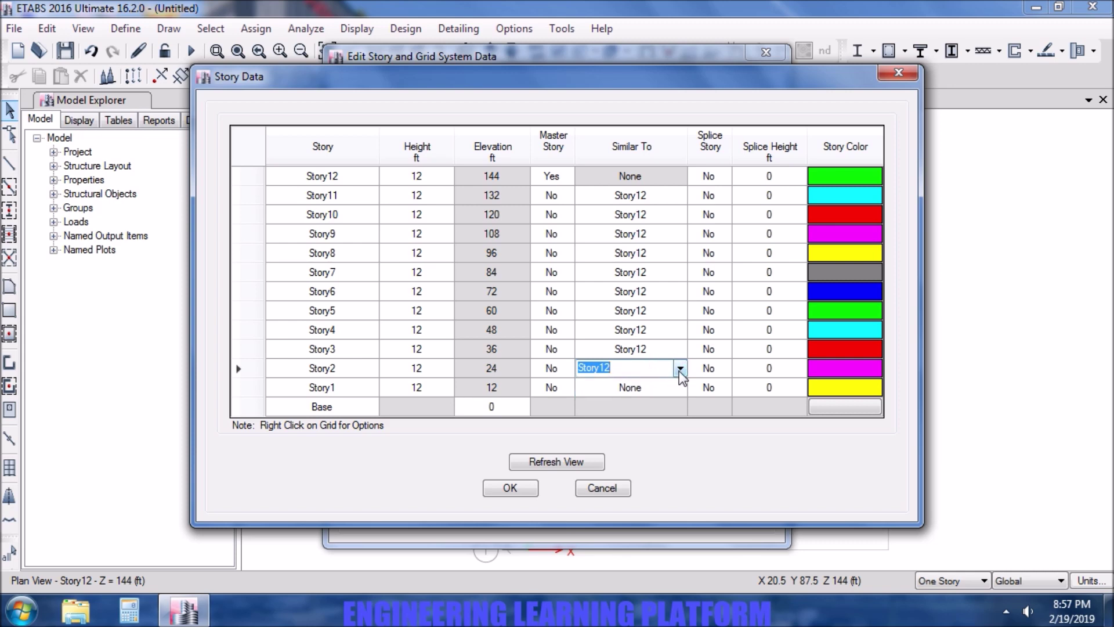
key("End")
key("BackSpace")
key("BackSpace")
type("1")
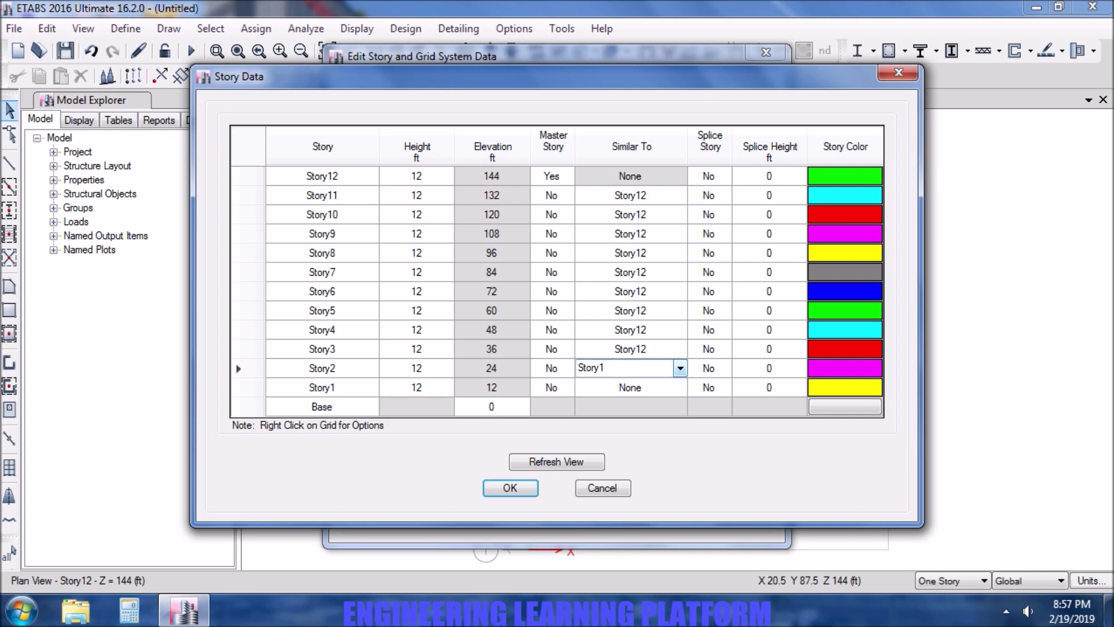
left_click(644, 348)
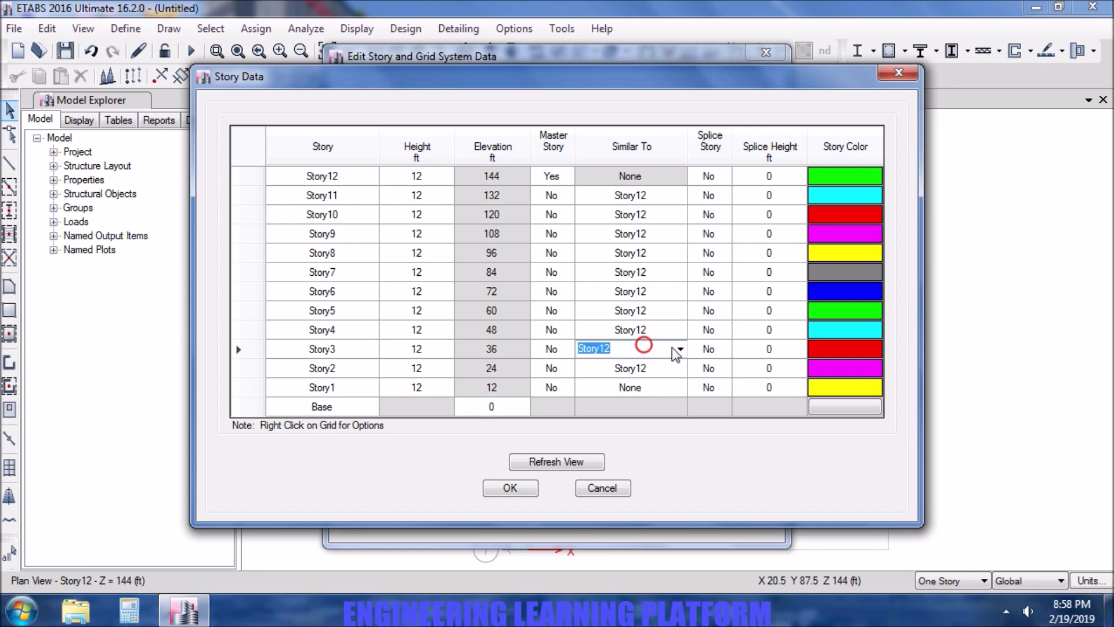
left_click(682, 370)
left_click(679, 367)
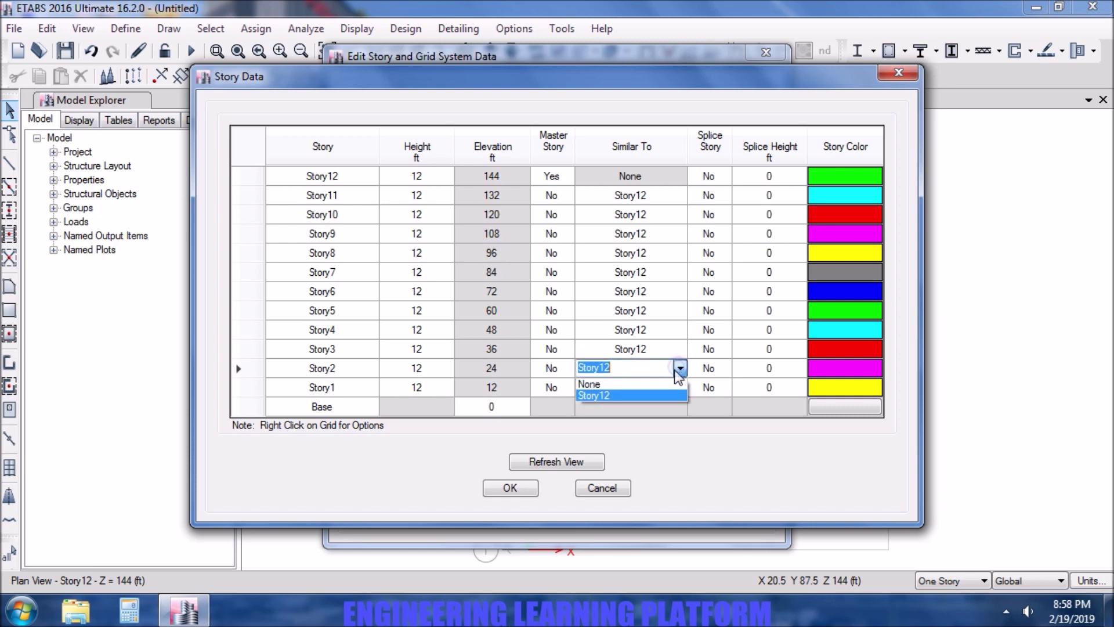
left_click(677, 413)
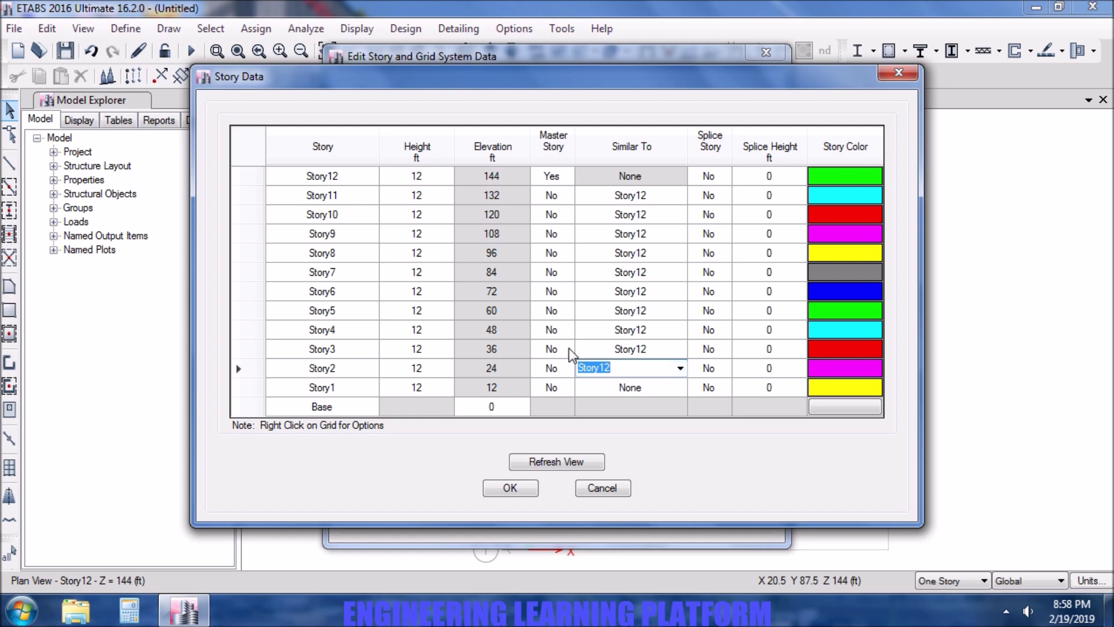
Make Story1 a master story.
left_click(563, 388)
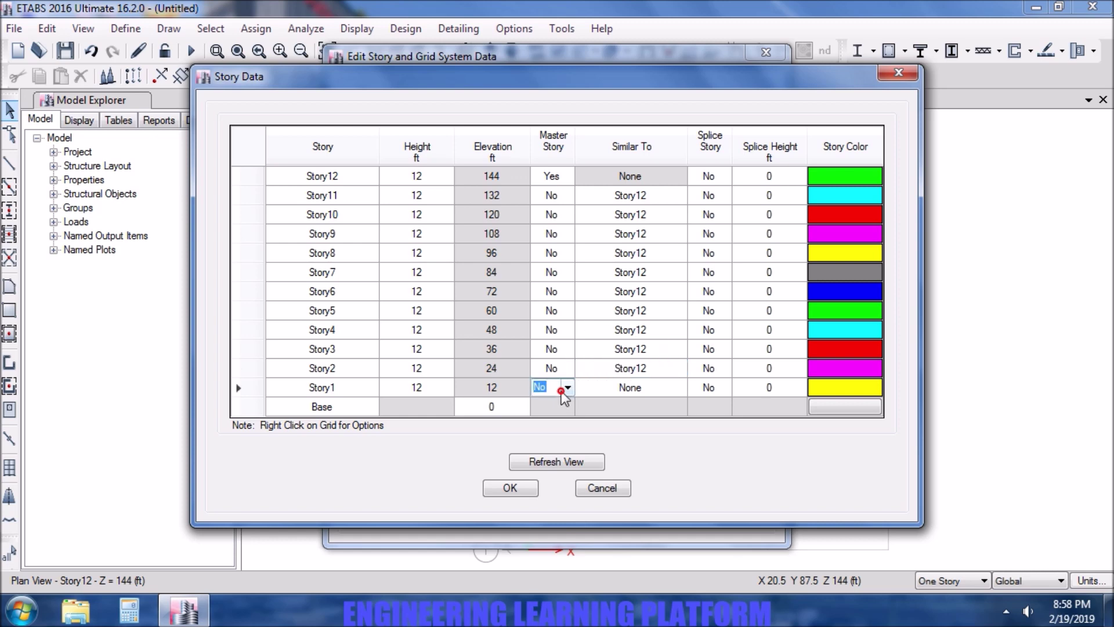
left_click(566, 390)
left_click(559, 402)
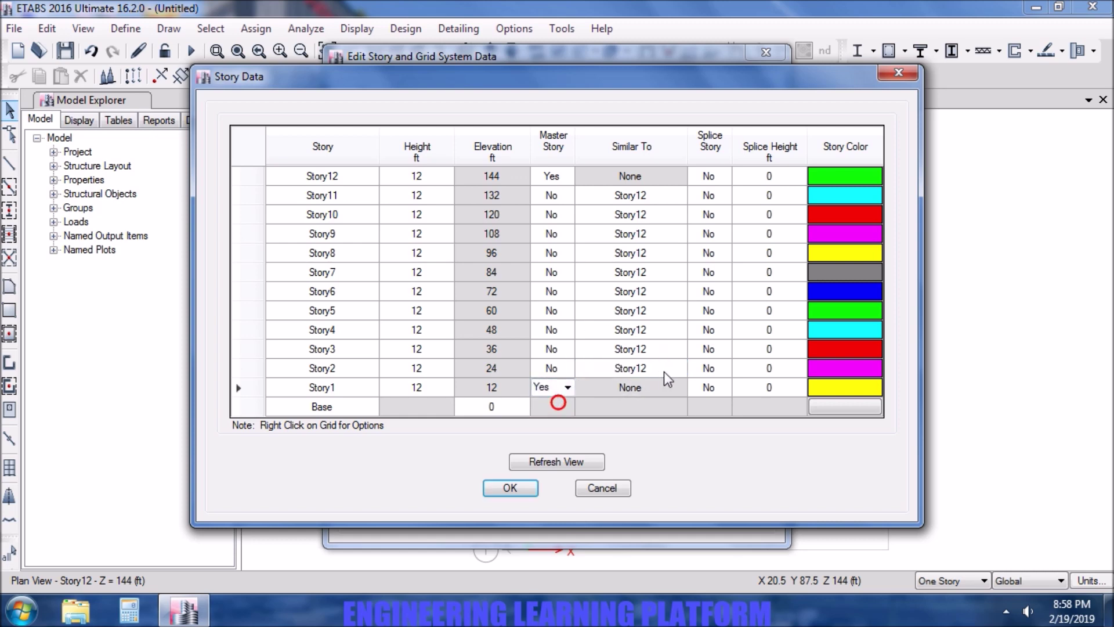
Set Story2, Story3 and Story4 similar to Story1, then begin Story5's Master Story edit.
left_click(679, 370)
left_click(680, 370)
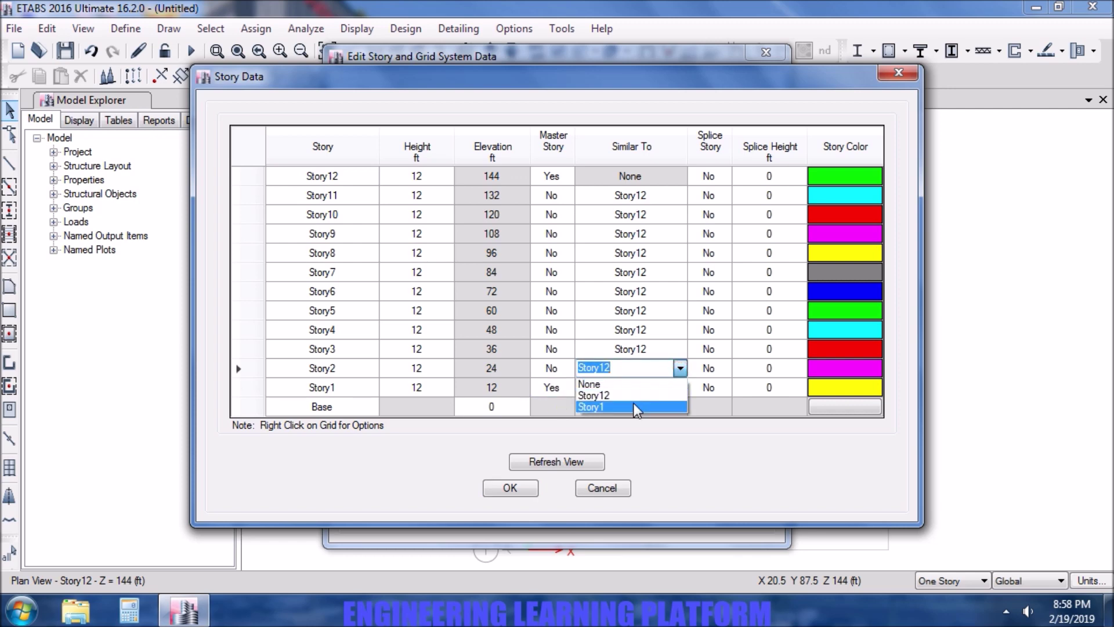
left_click(636, 406)
left_click(676, 350)
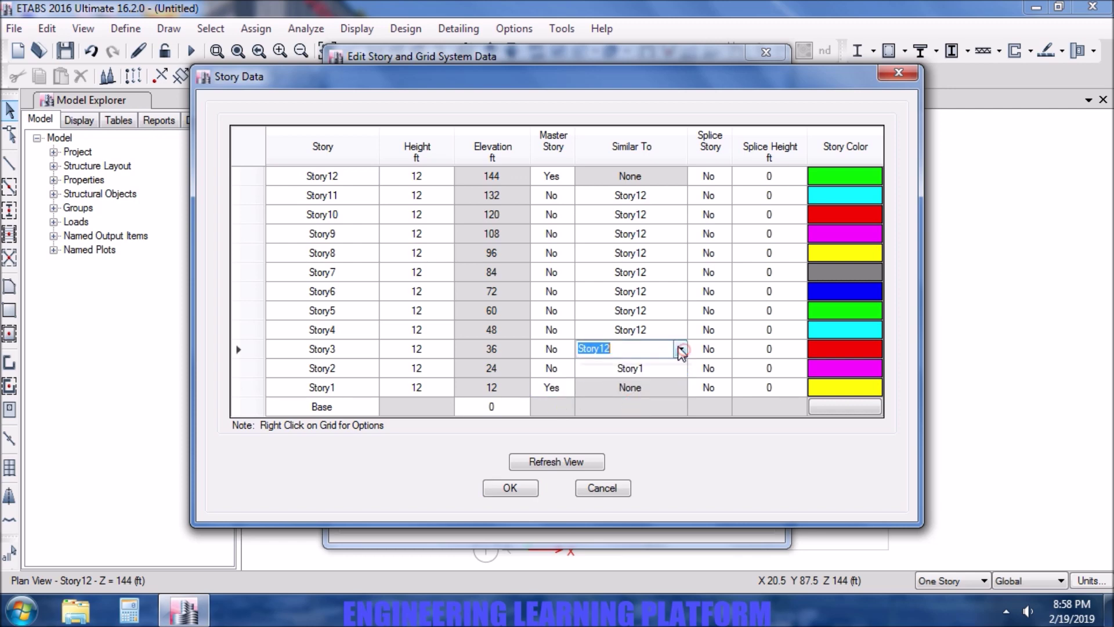
left_click(680, 349)
left_click(635, 389)
left_click(678, 329)
left_click(683, 329)
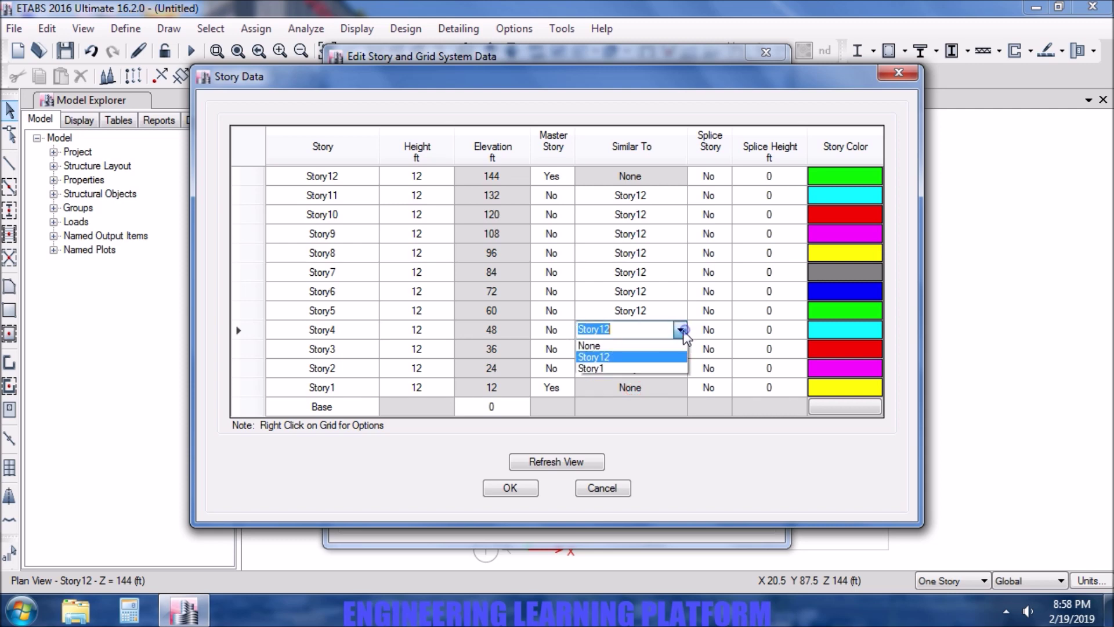
left_click(666, 369)
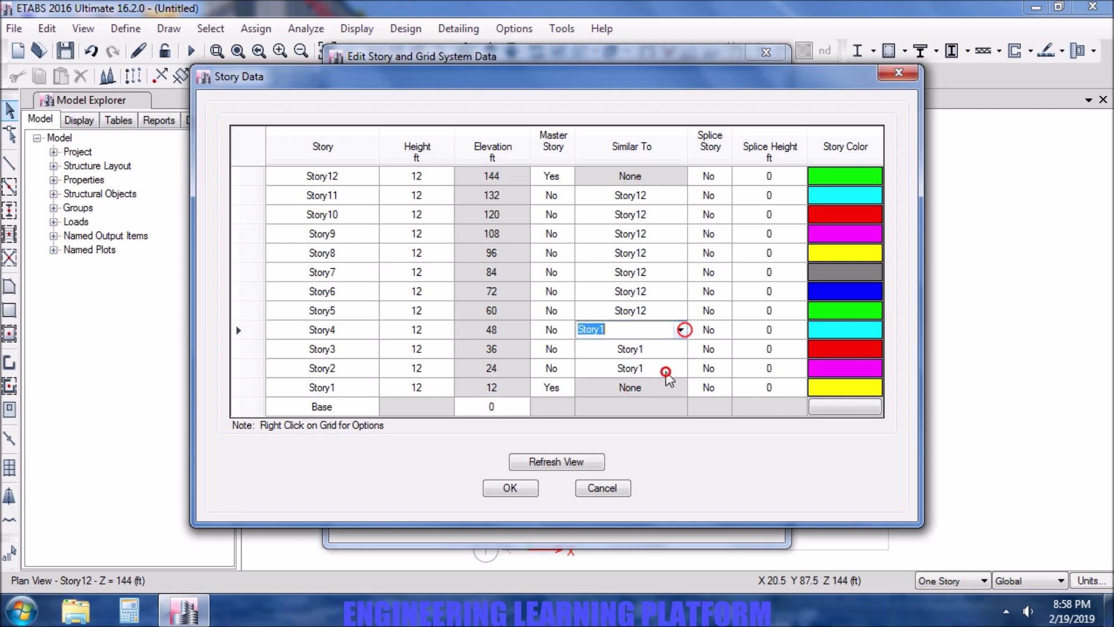
left_click(561, 311)
left_click(568, 310)
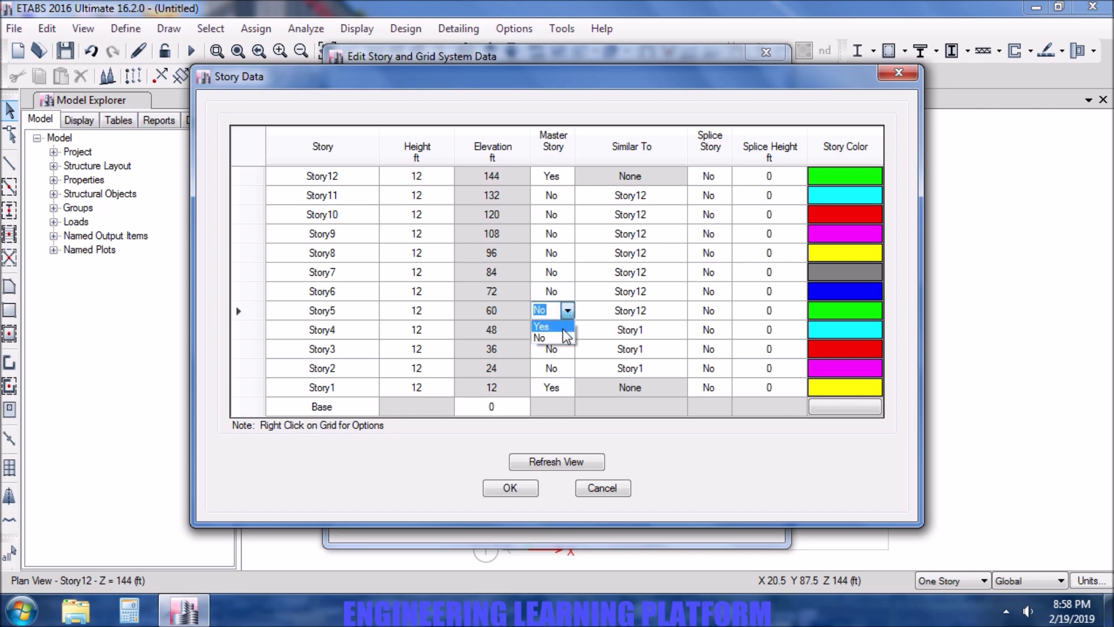
Make Story5 a master story with Stories 6, 7 and 8 similar to it.
left_click(562, 327)
left_click(680, 292)
left_click(681, 294)
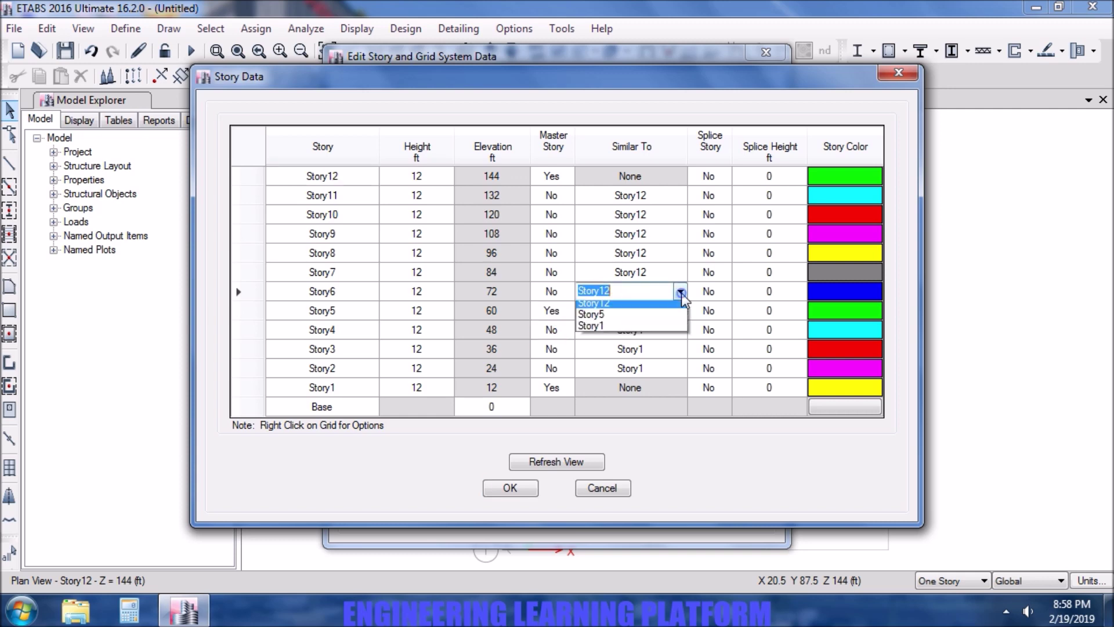
left_click(643, 330)
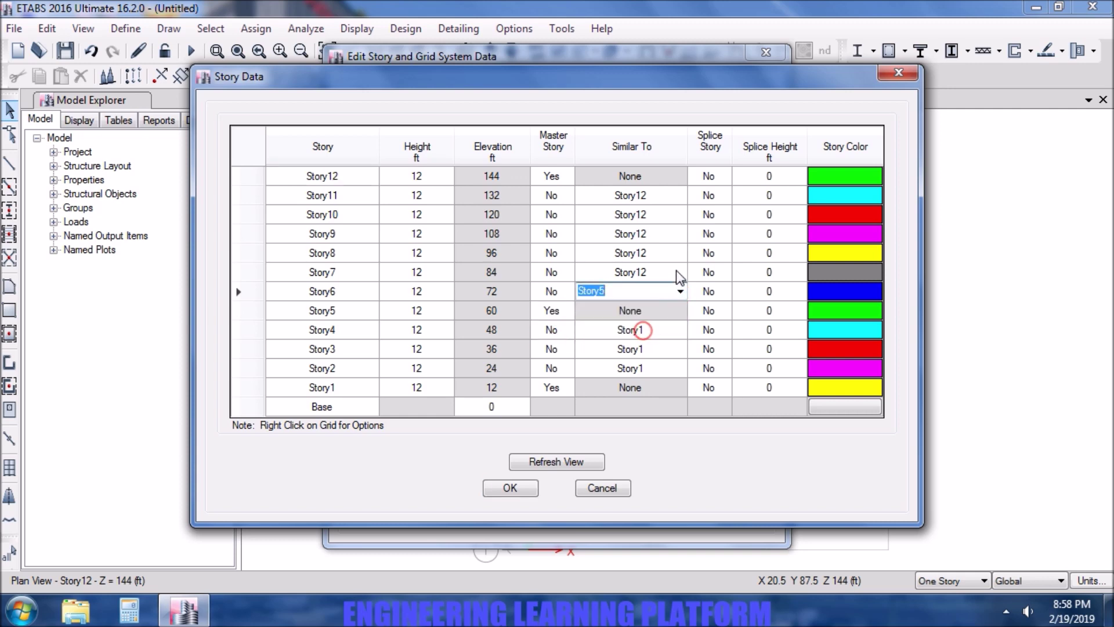
left_click(677, 272)
left_click(676, 271)
left_click(660, 310)
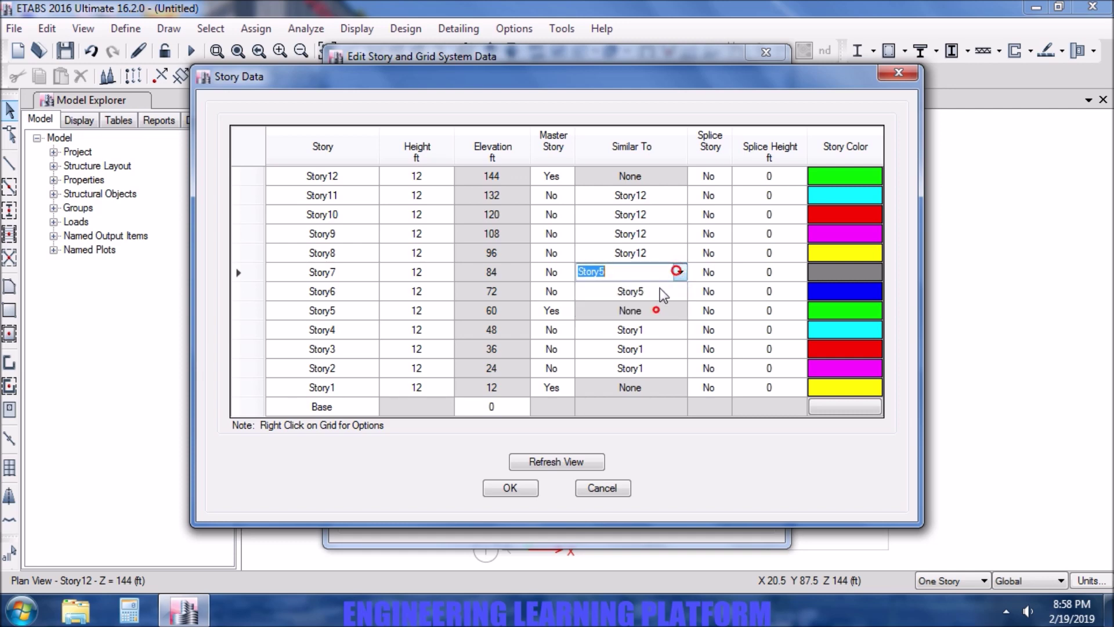
left_click(679, 258)
left_click(679, 259)
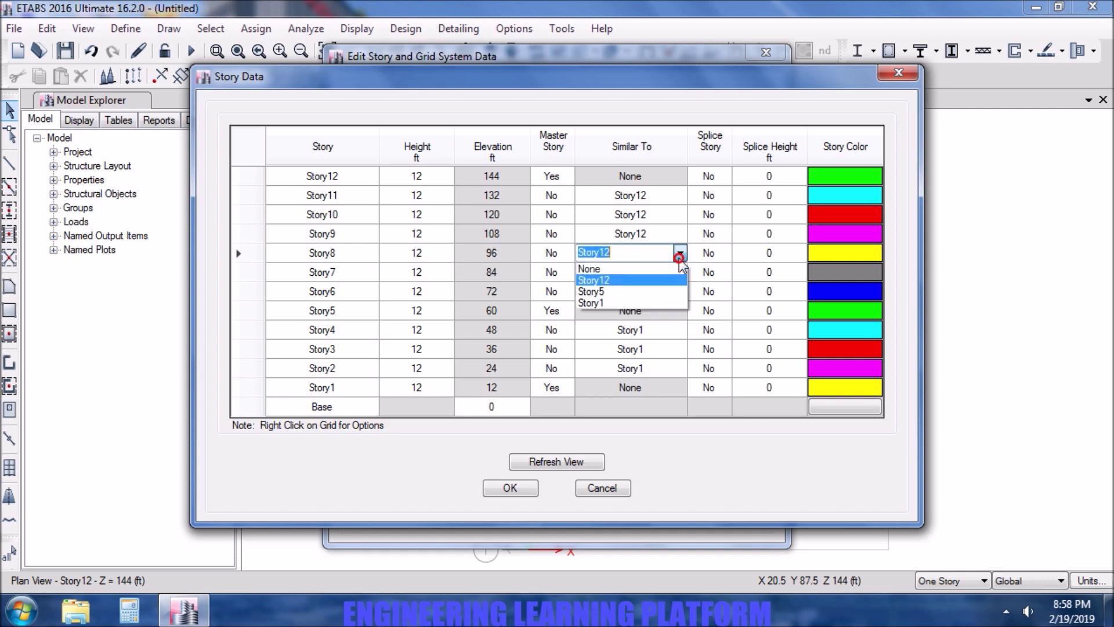
left_click(664, 291)
Make Story9 a master story and set Story11 similar to Story9.
left_click(570, 234)
left_click(570, 234)
left_click(556, 252)
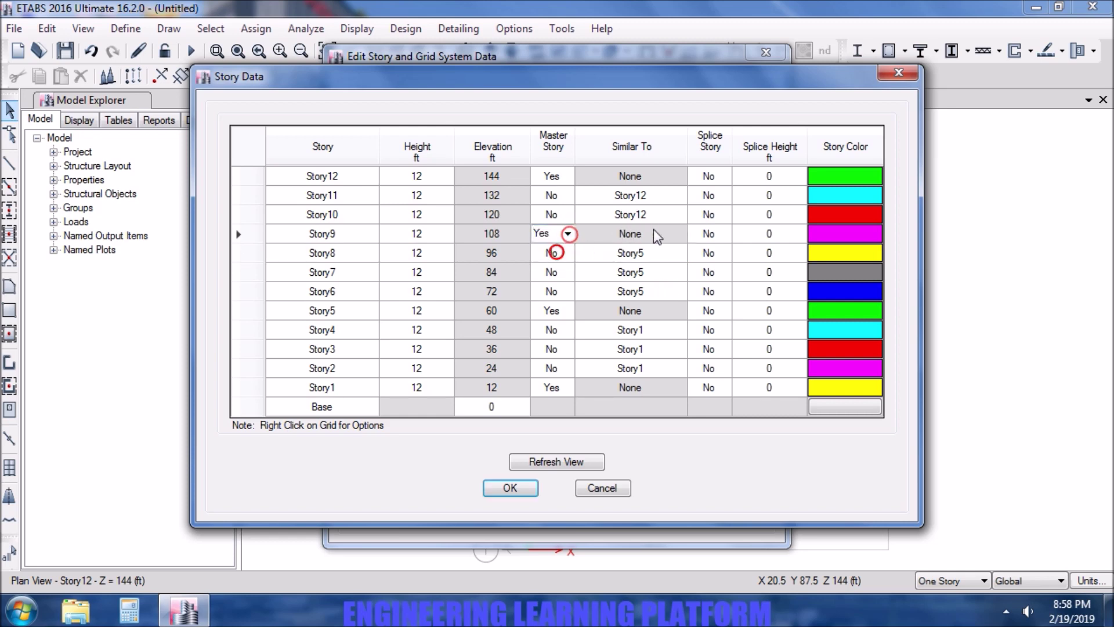
left_click(677, 215)
left_click(676, 215)
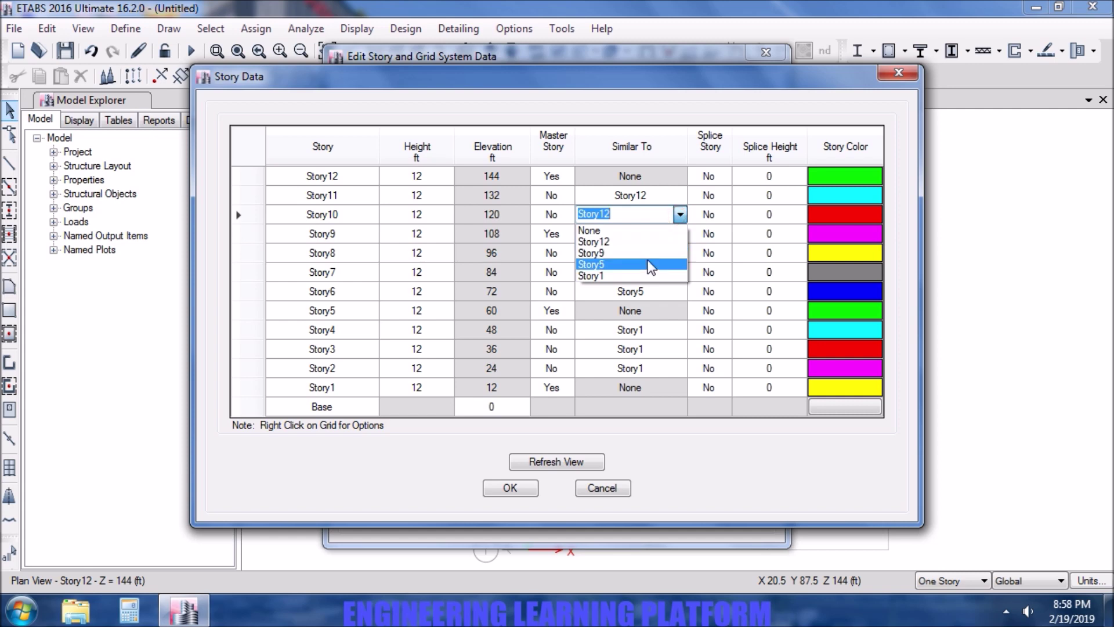
left_click(643, 242)
left_click(678, 195)
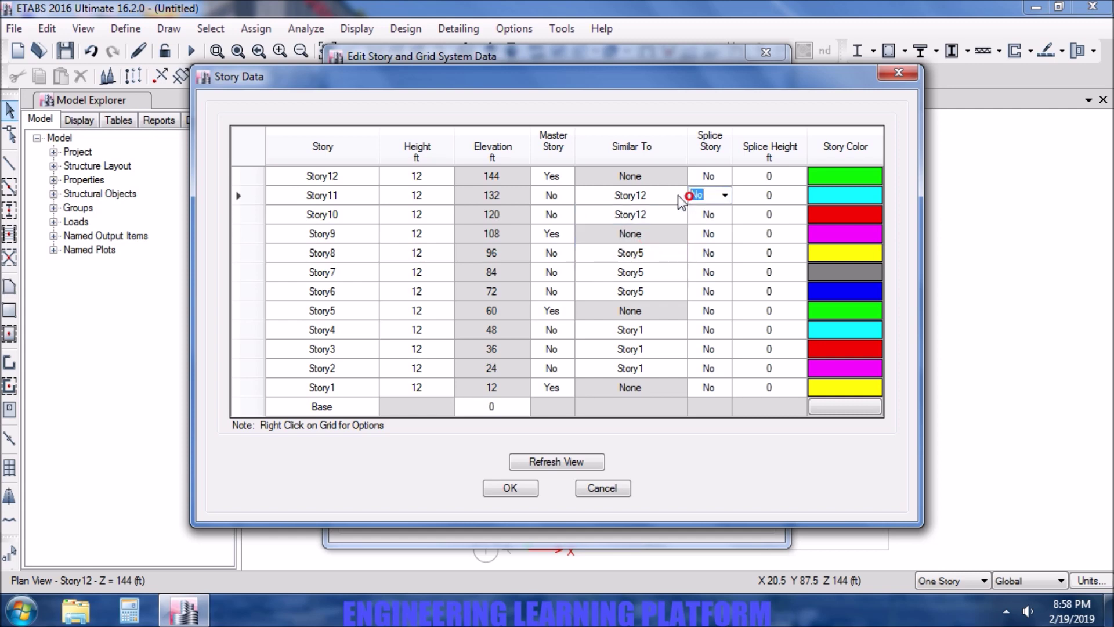
left_click(678, 195)
left_click(663, 229)
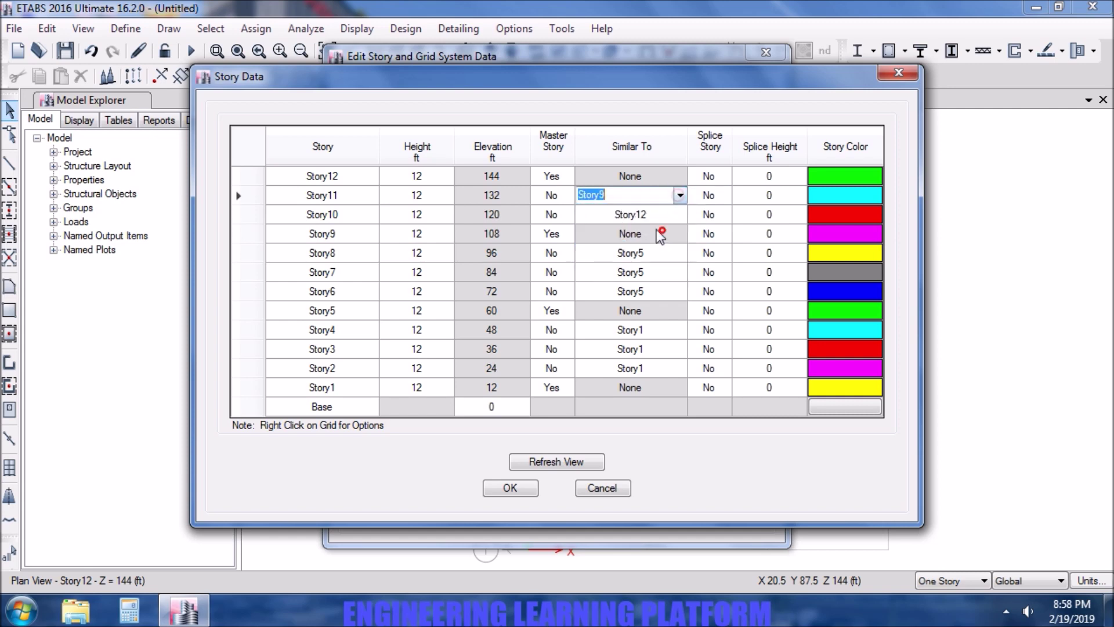
Make Story12 no longer a master and set it similar to Story9.
left_click(571, 177)
left_click(568, 176)
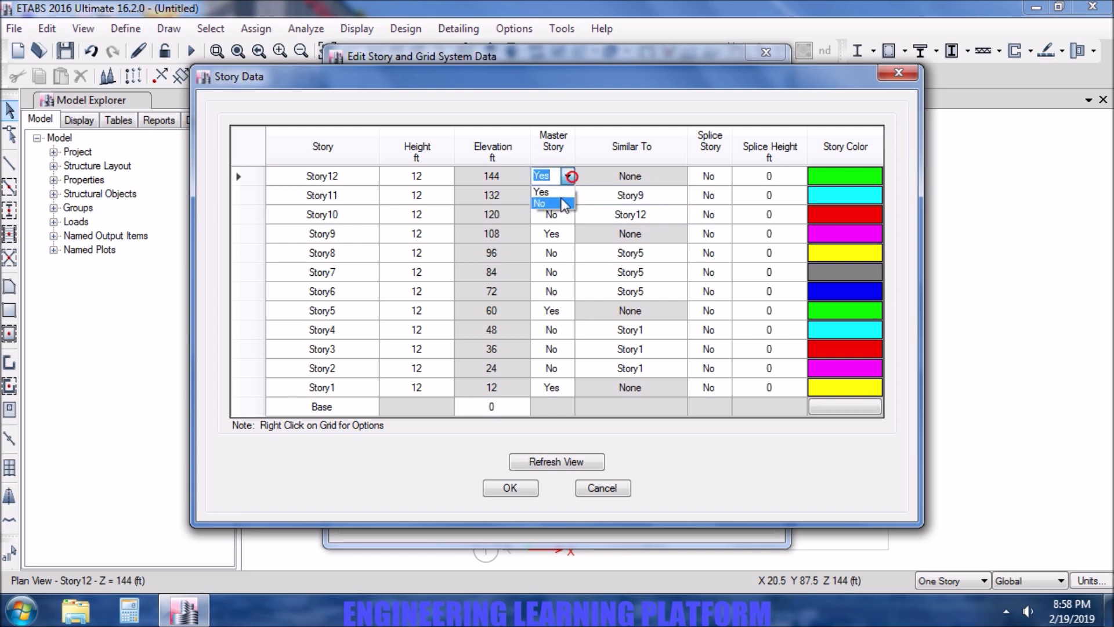
left_click(561, 197)
left_click(677, 176)
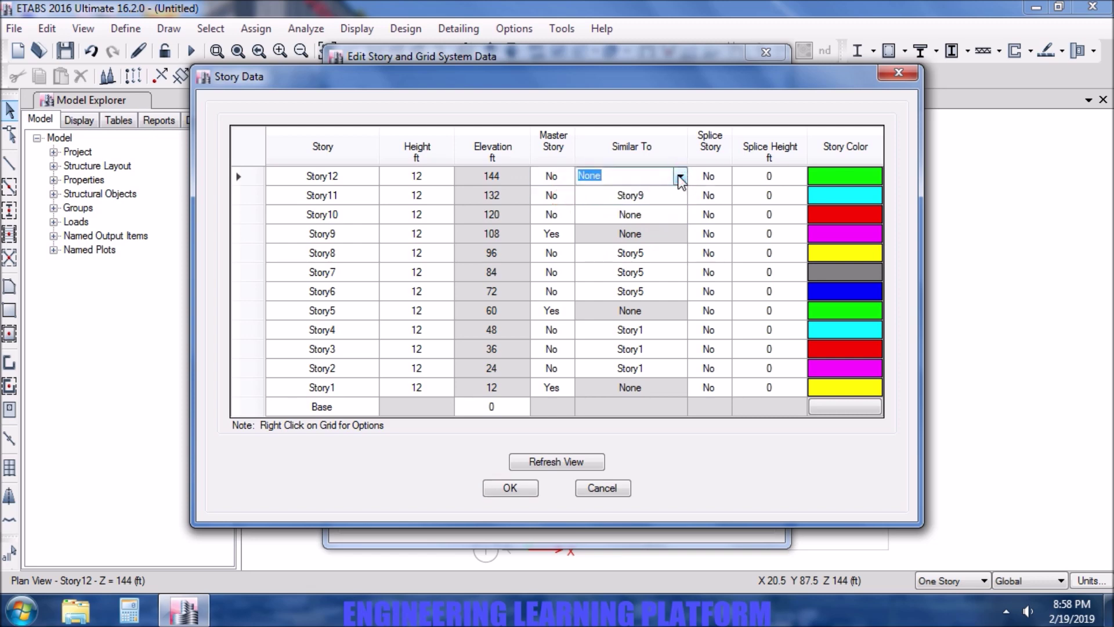
left_click(679, 176)
left_click(662, 199)
Set Story10 similar to Story9 and commit the change.
left_click(679, 214)
left_click(682, 214)
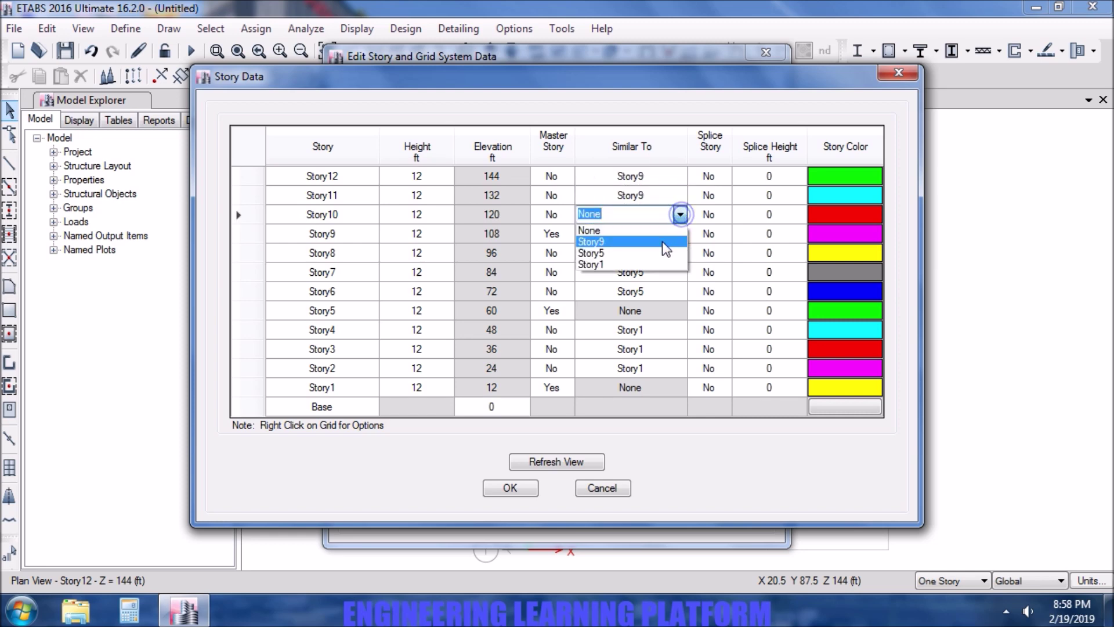
left_click(662, 242)
left_click(700, 254)
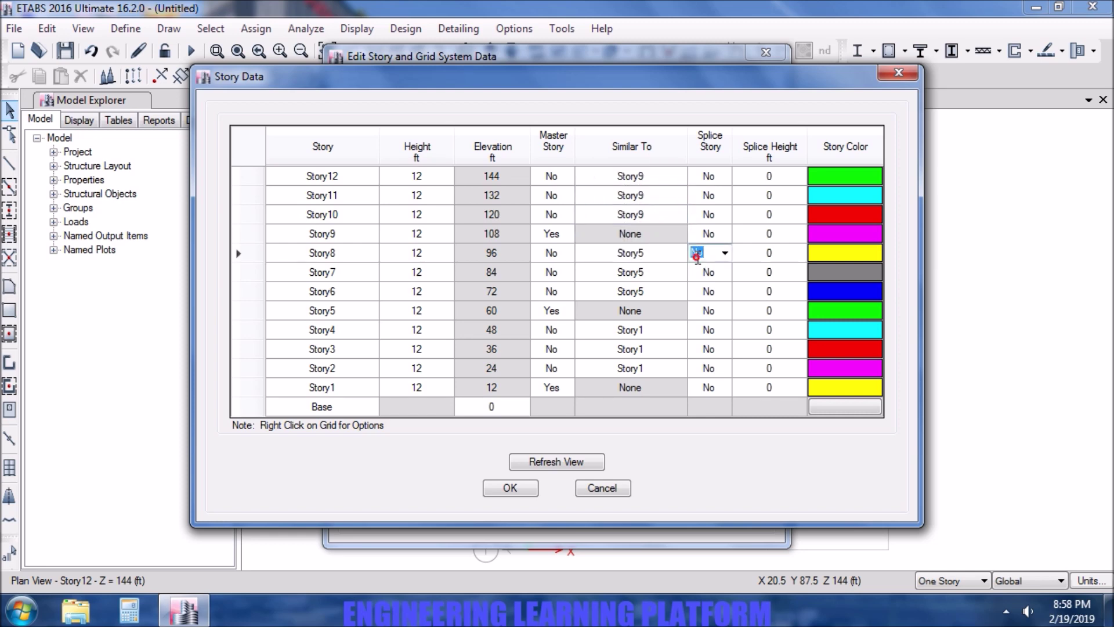
left_click(664, 265)
Accept the story data edits and close the Edit Story and Grid System Data editor.
left_click_drag(248, 173, 249, 227)
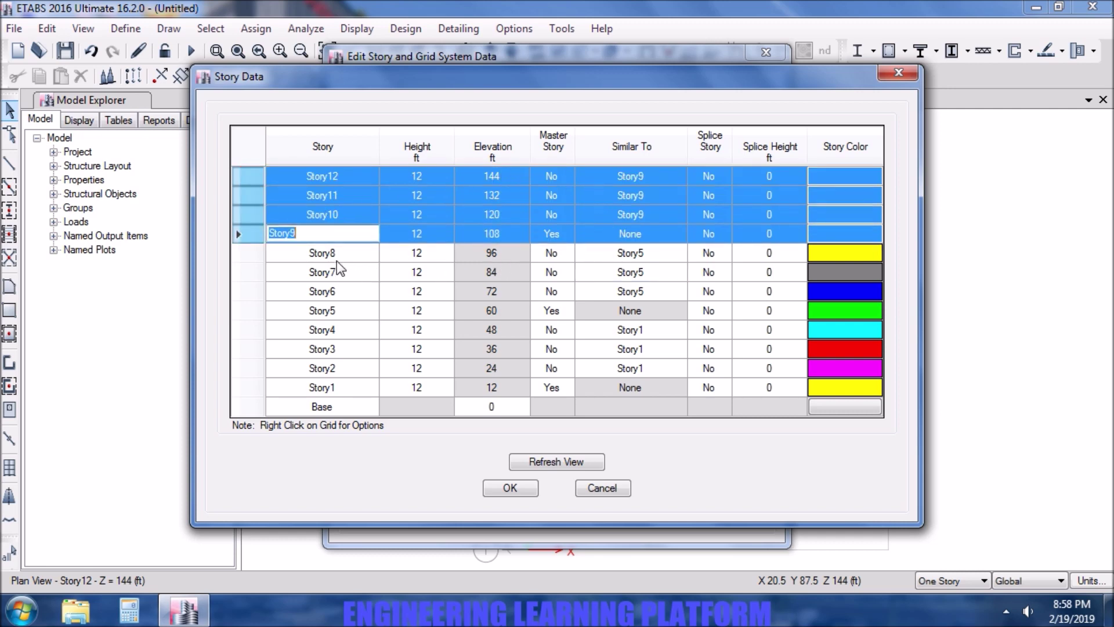
left_click_drag(249, 253, 253, 388)
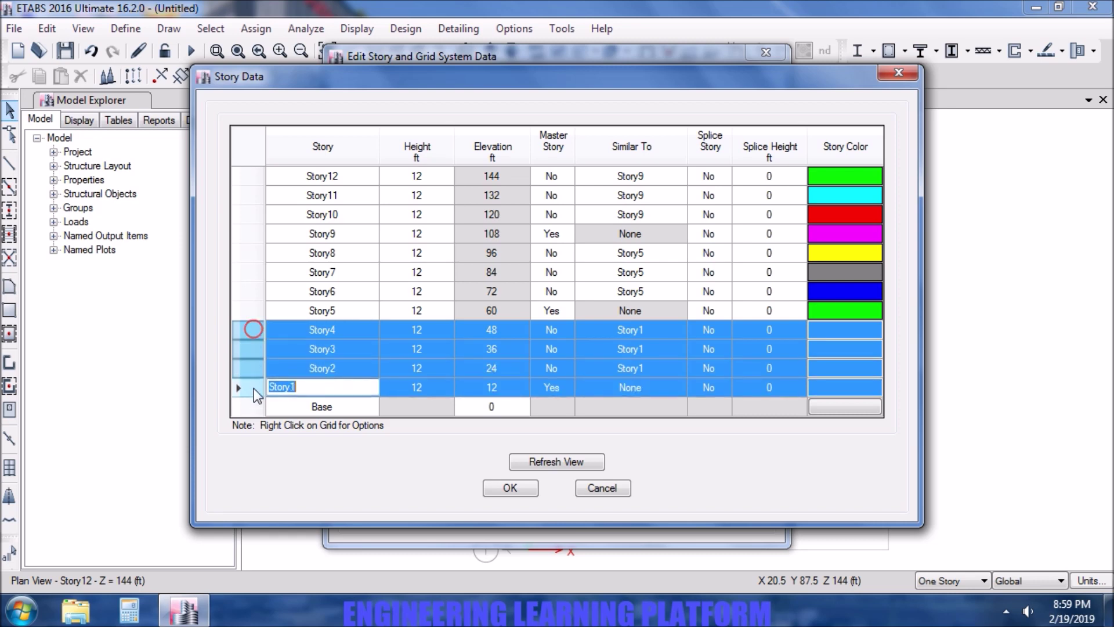
left_click(545, 464)
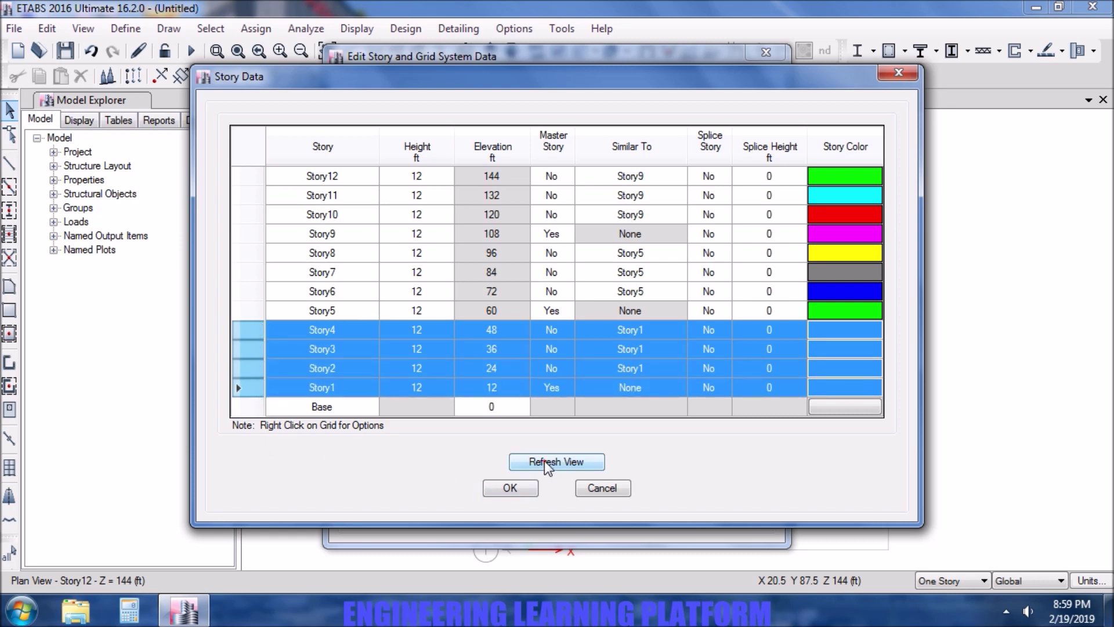
left_click(511, 487)
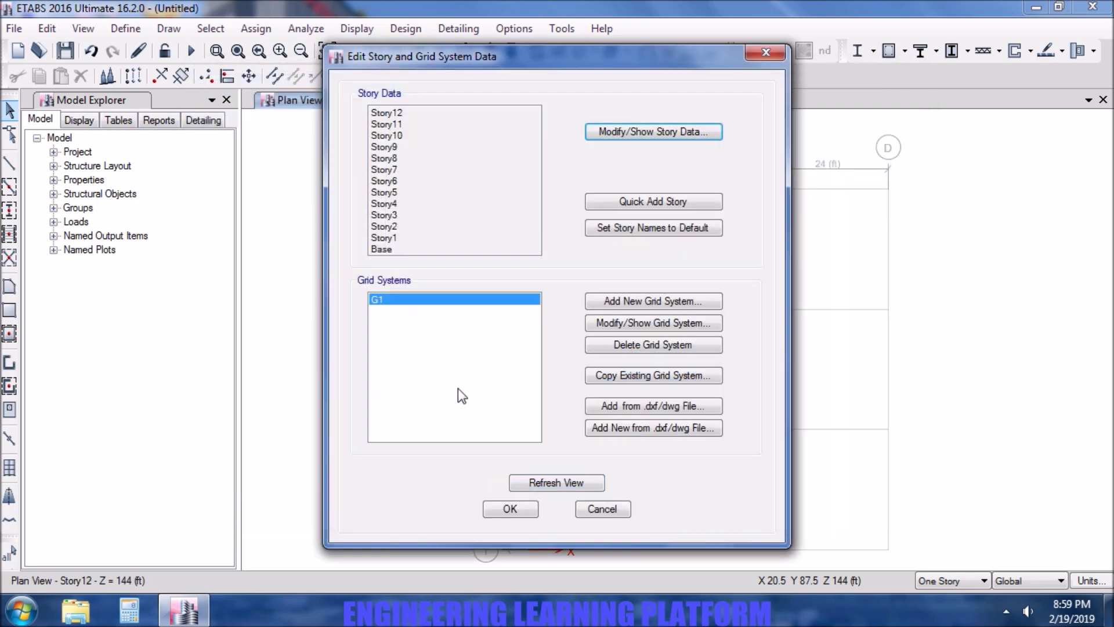
left_click(523, 513)
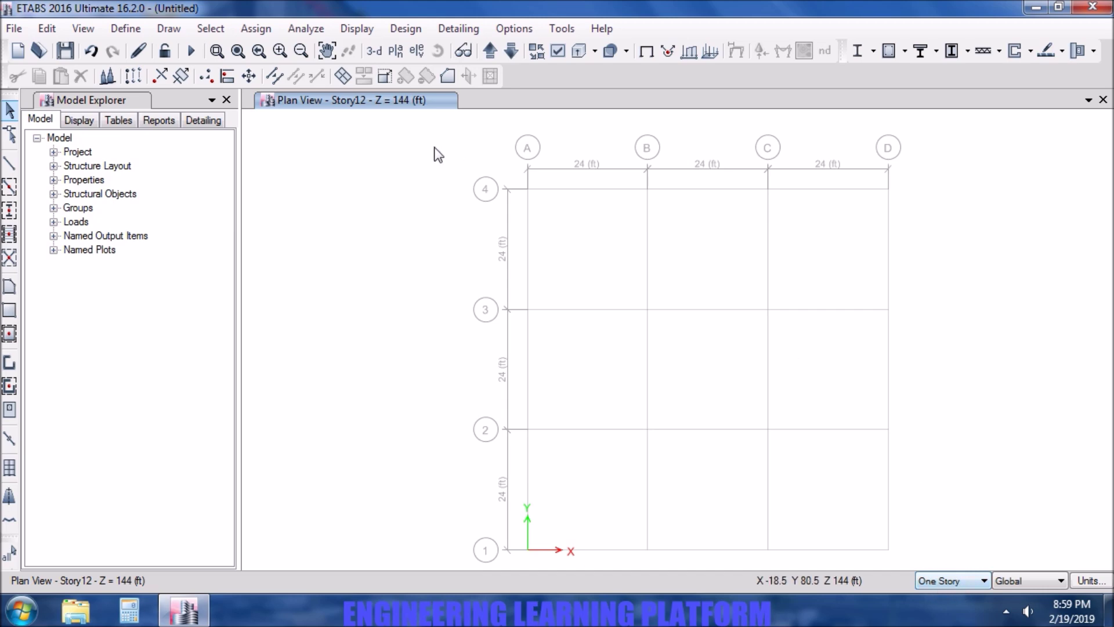
Switch the plan view to Story1 and apply edits to Similar Stories.
left_click(403, 51)
left_click(477, 374)
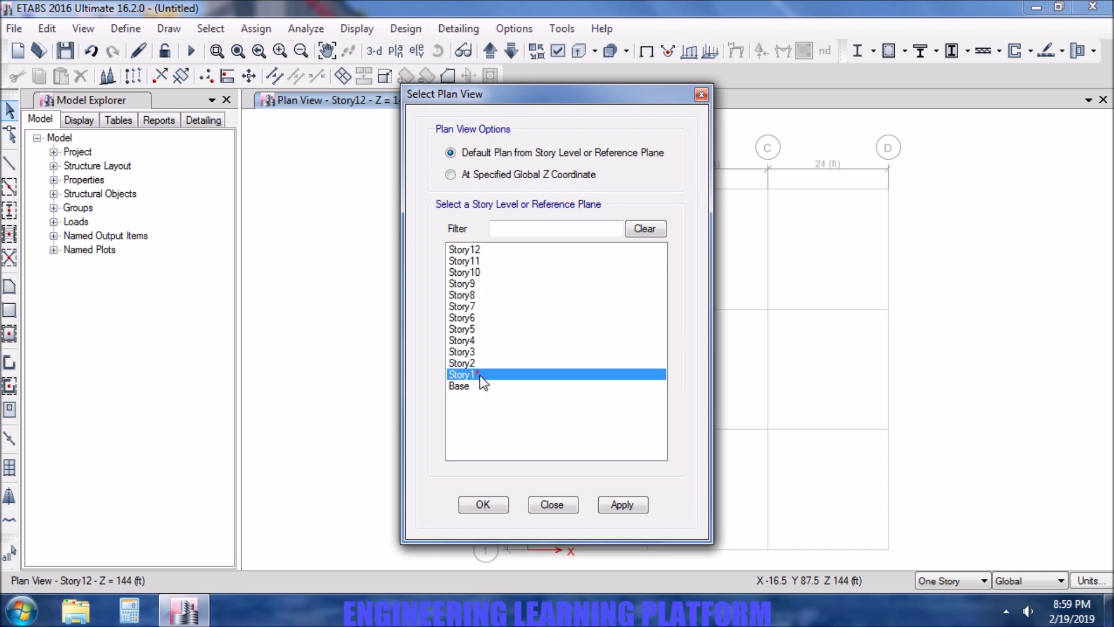
left_click(606, 505)
left_click(489, 502)
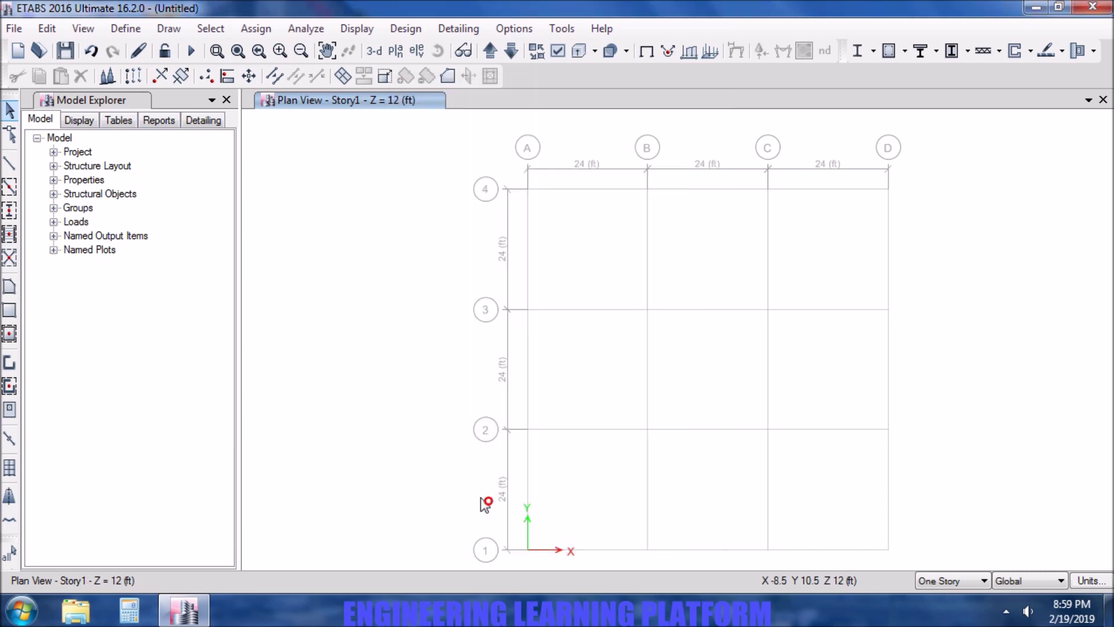
left_click(945, 580)
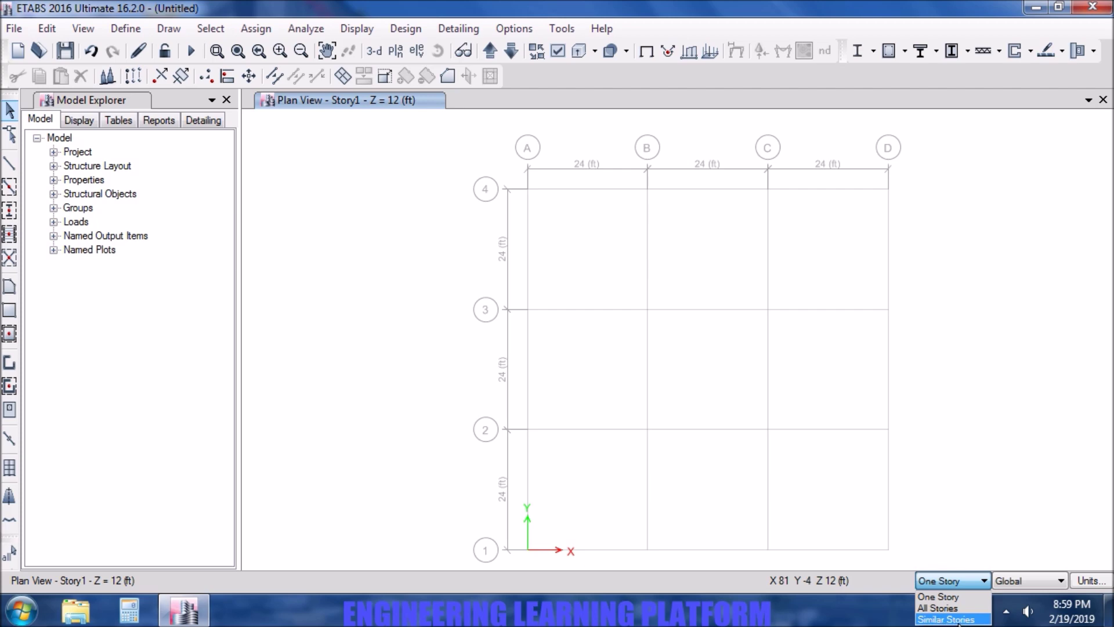
left_click(951, 620)
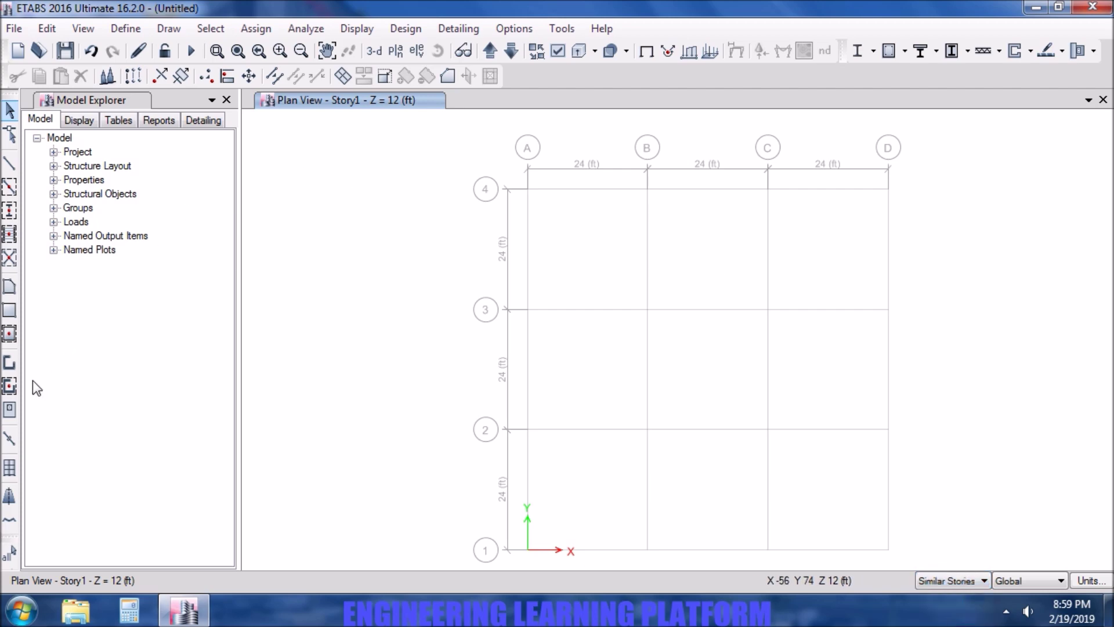
Place W12X22 columns at every Story1 grid intersection.
left_click(10, 214)
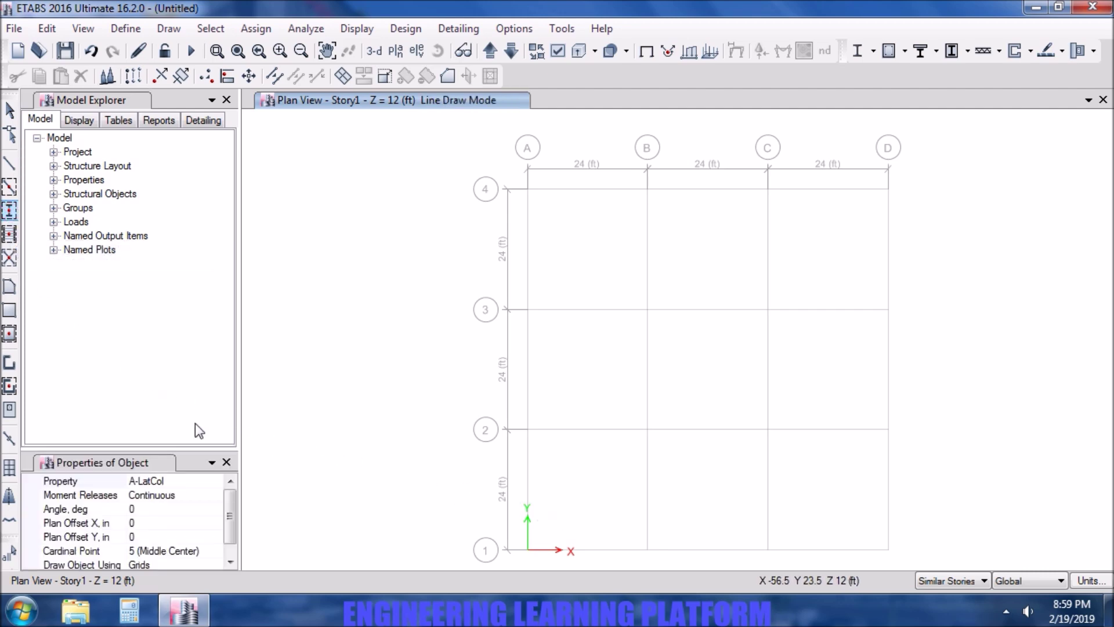
left_click(216, 482)
left_click(216, 481)
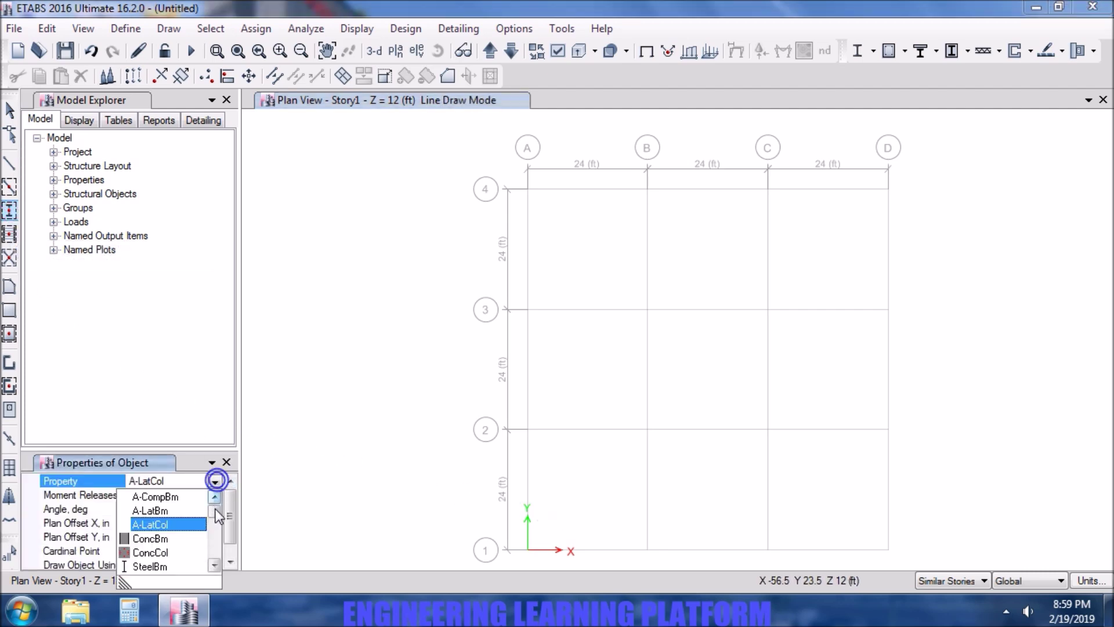
left_click_drag(219, 513, 215, 523)
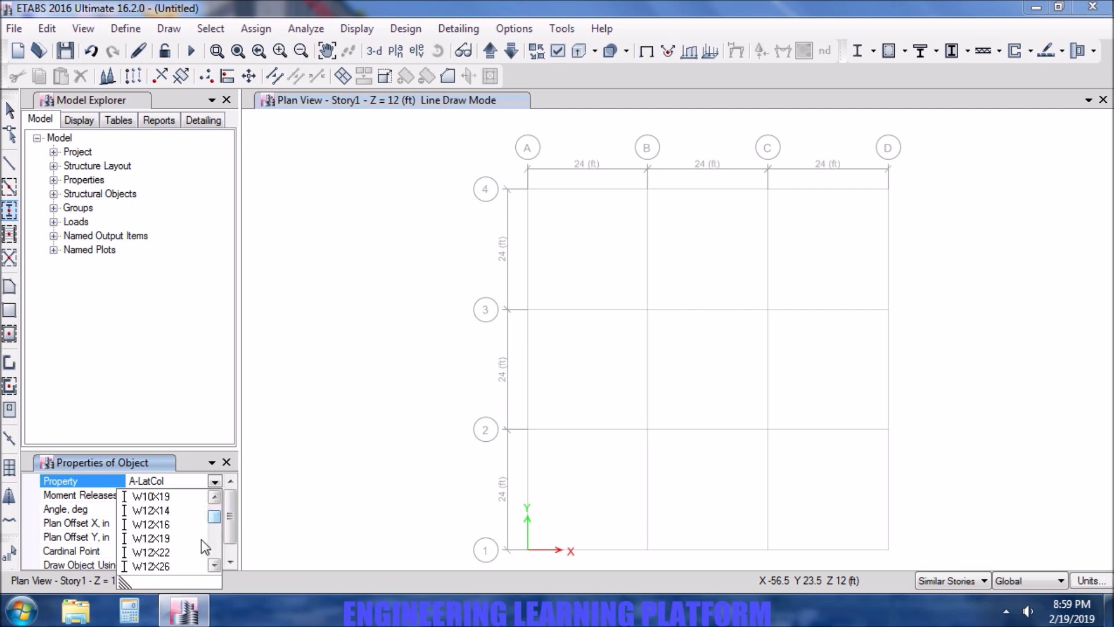
left_click(152, 551)
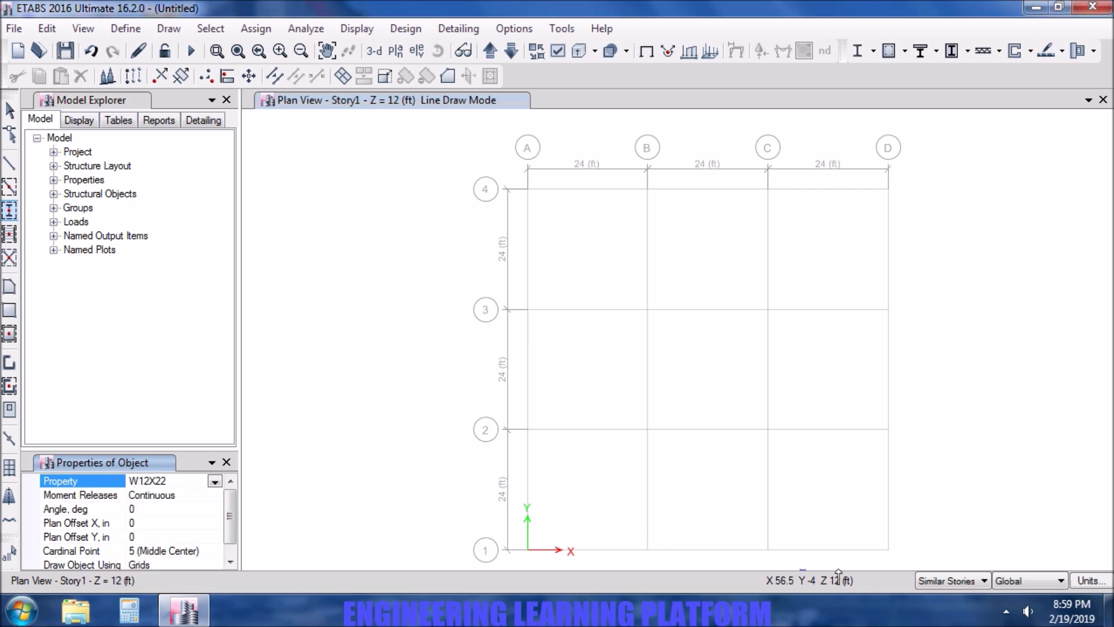
left_click_drag(894, 559, 514, 175)
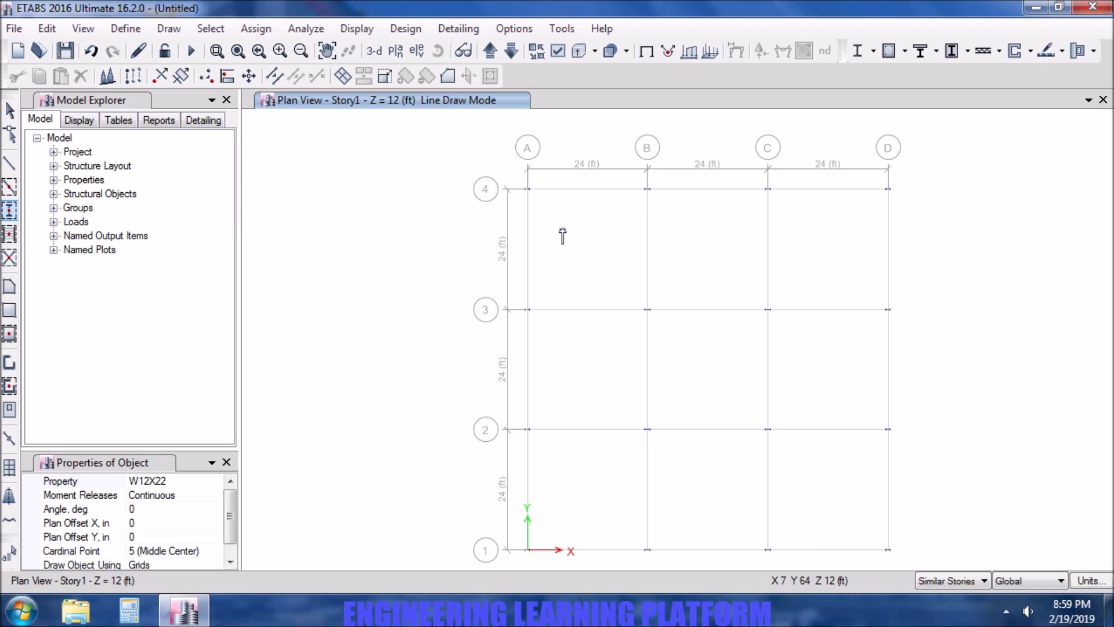
key("Escape")
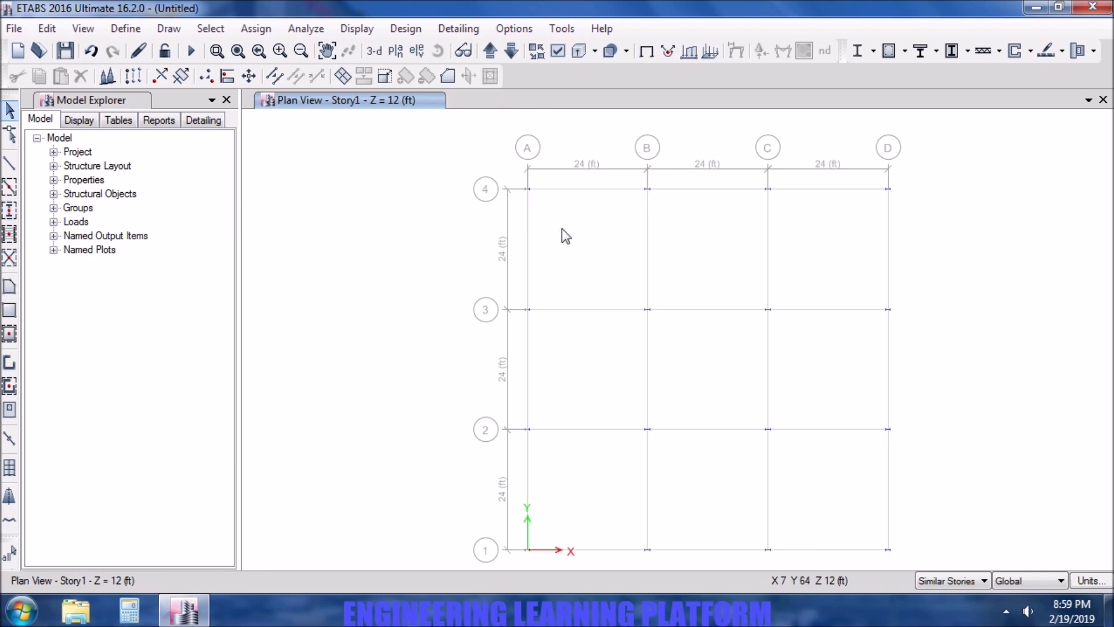
Draw beams along all the Story1 grid lines.
left_click(8, 194)
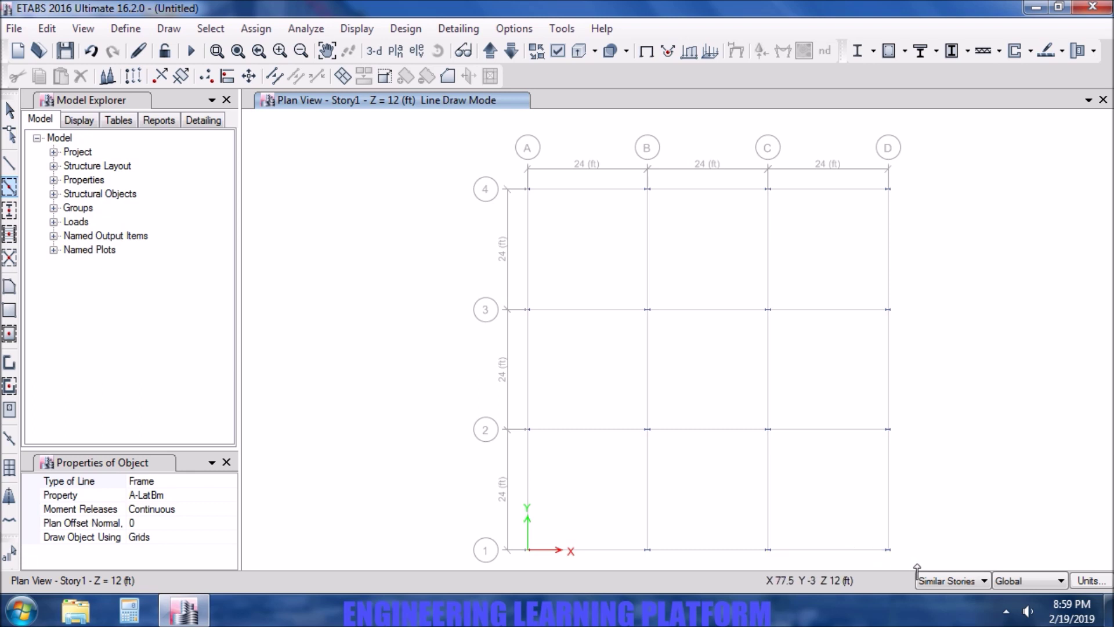
mouse_move(916, 564)
left_mouse_down()
mouse_move(671, 349)
mouse_move(501, 169)
left_mouse_up()
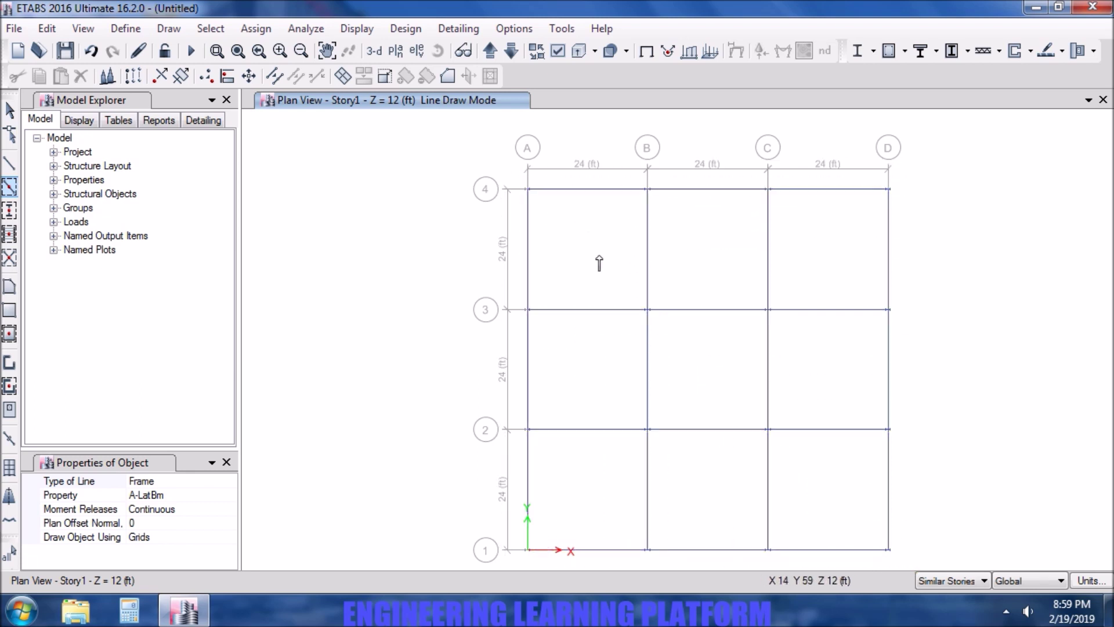
key("Escape")
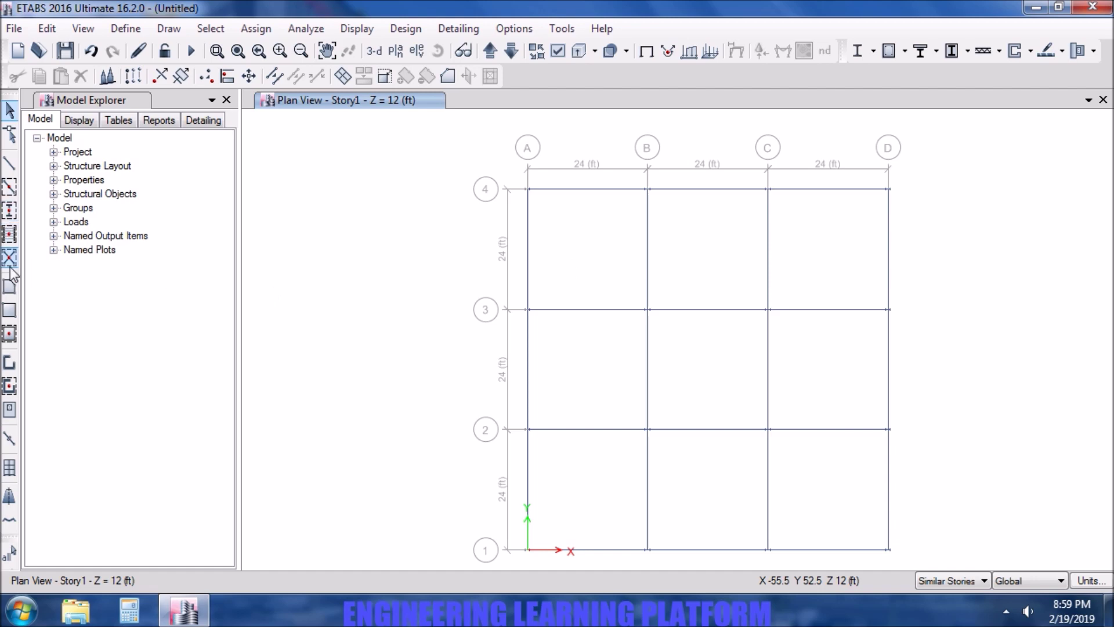
Fill all nine Story1 bays with Deck1 floor areas.
left_click(10, 333)
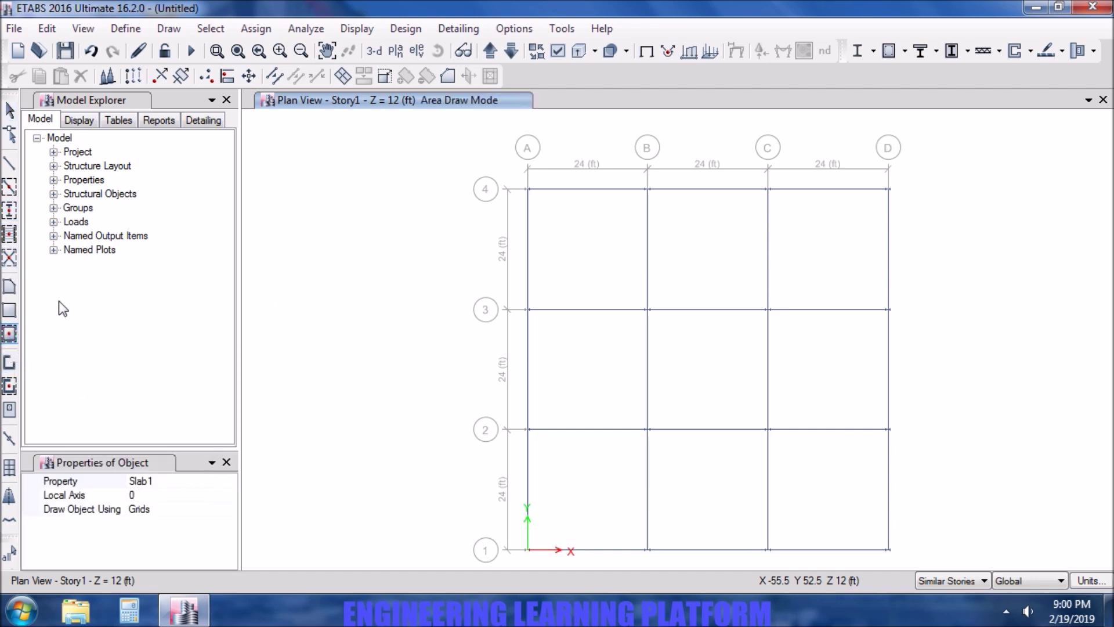
left_click(226, 482)
left_click(229, 481)
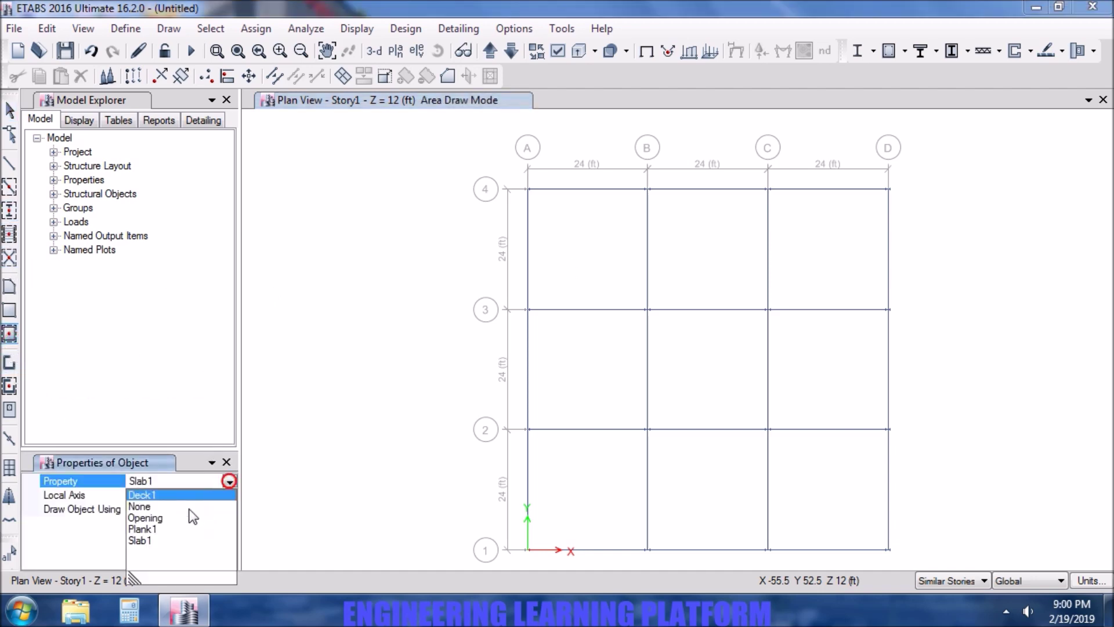
left_click(163, 495)
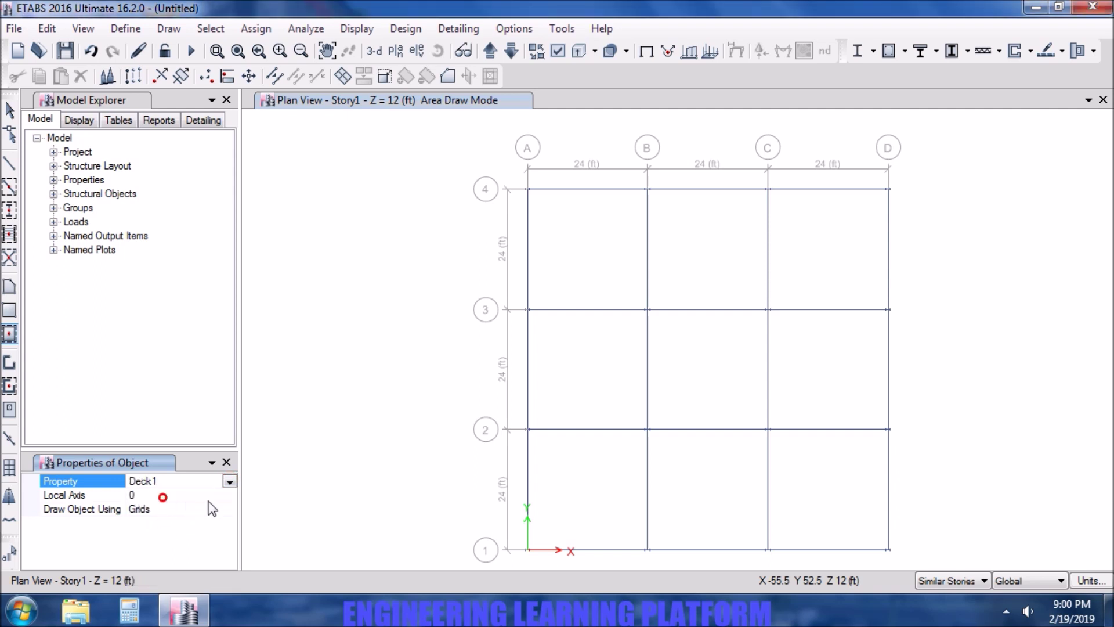
left_click_drag(903, 557, 454, 137)
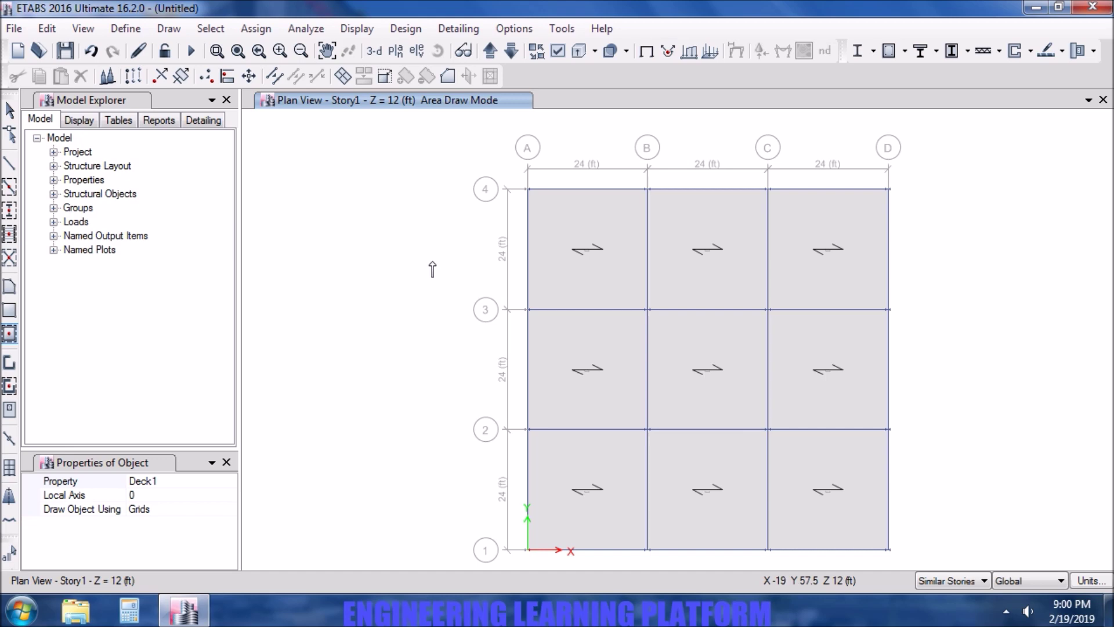
key("Escape")
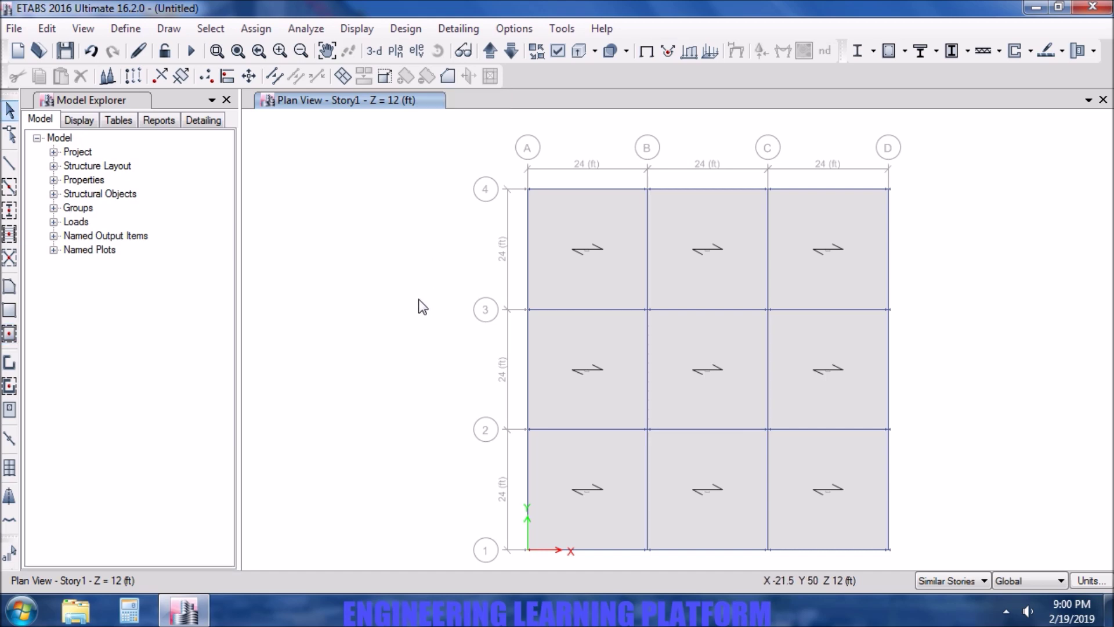
Review the decked lower stories in 3-D, then switch to the Story5 plan.
left_click(375, 51)
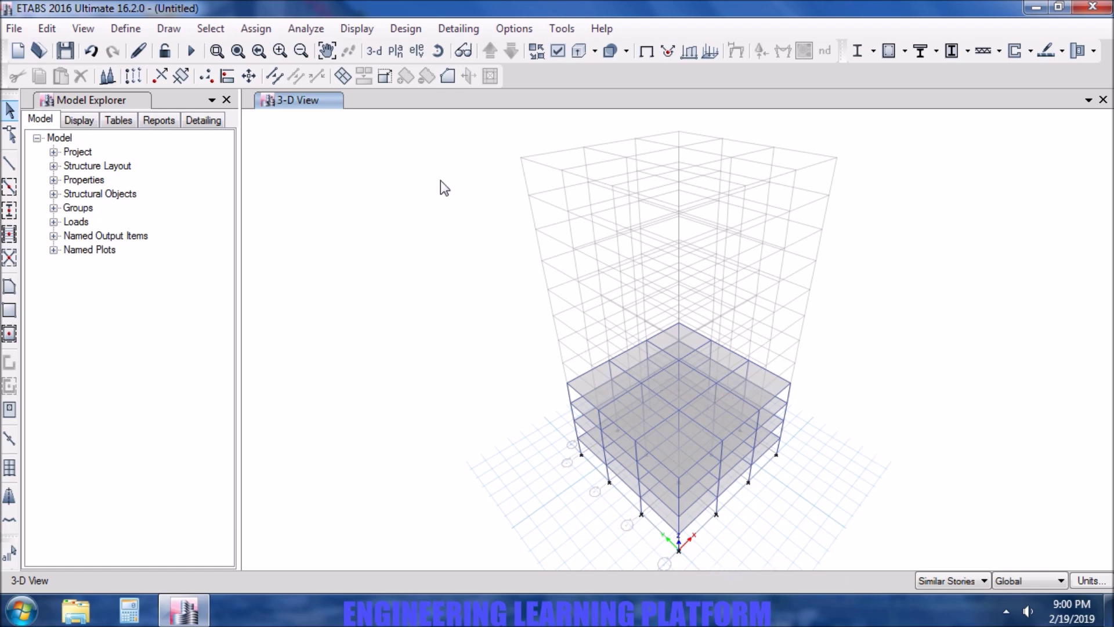
left_click(396, 51)
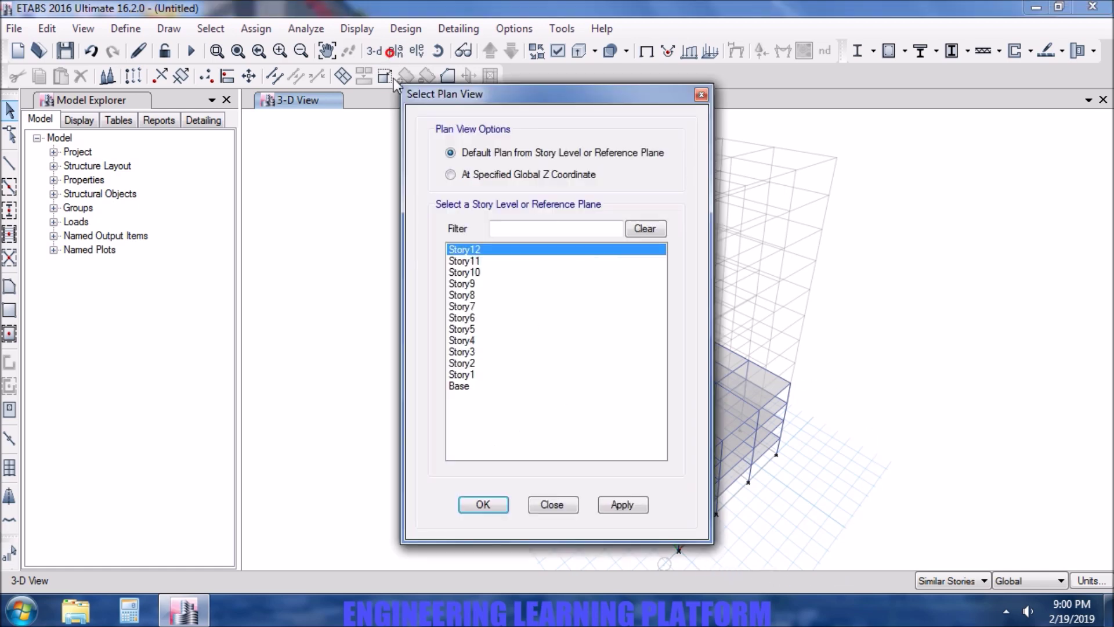
left_click(473, 334)
left_click(627, 505)
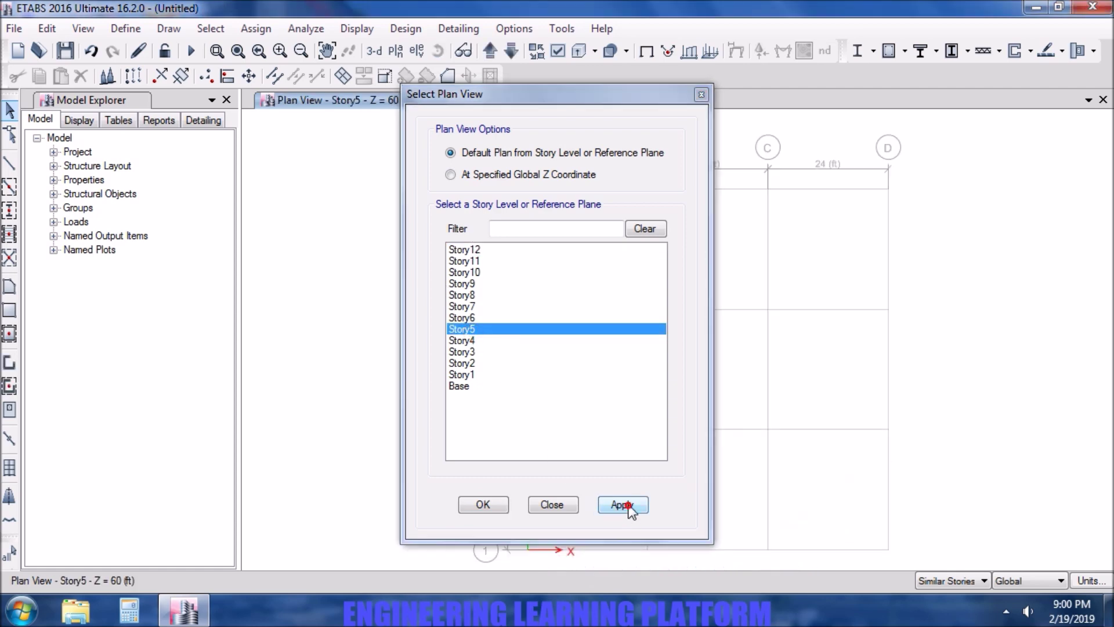
left_click(507, 504)
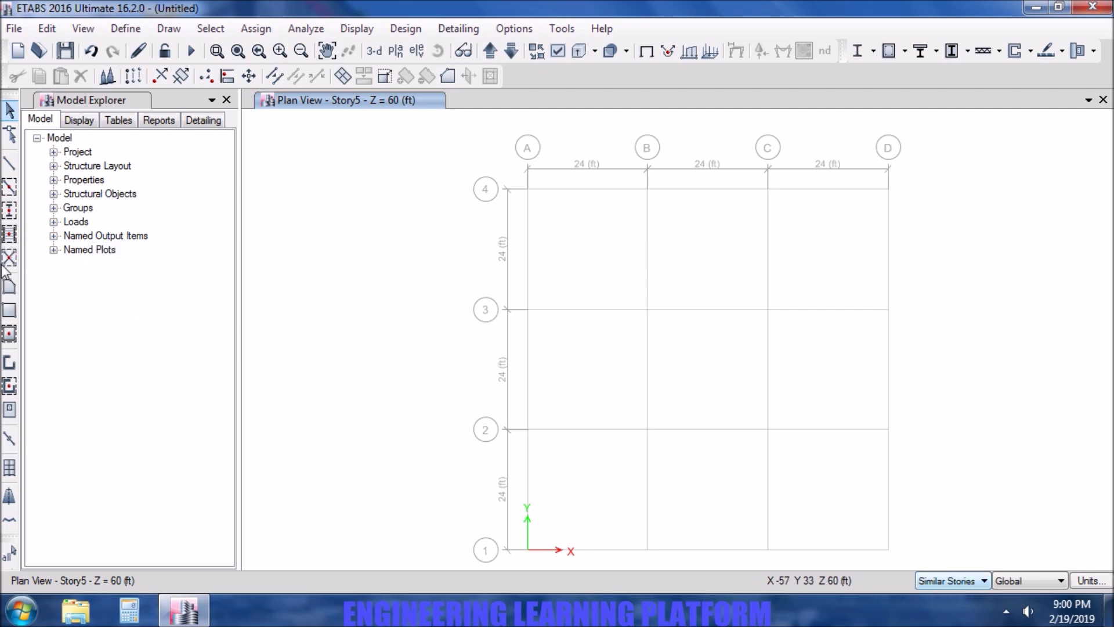
left_click(9, 211)
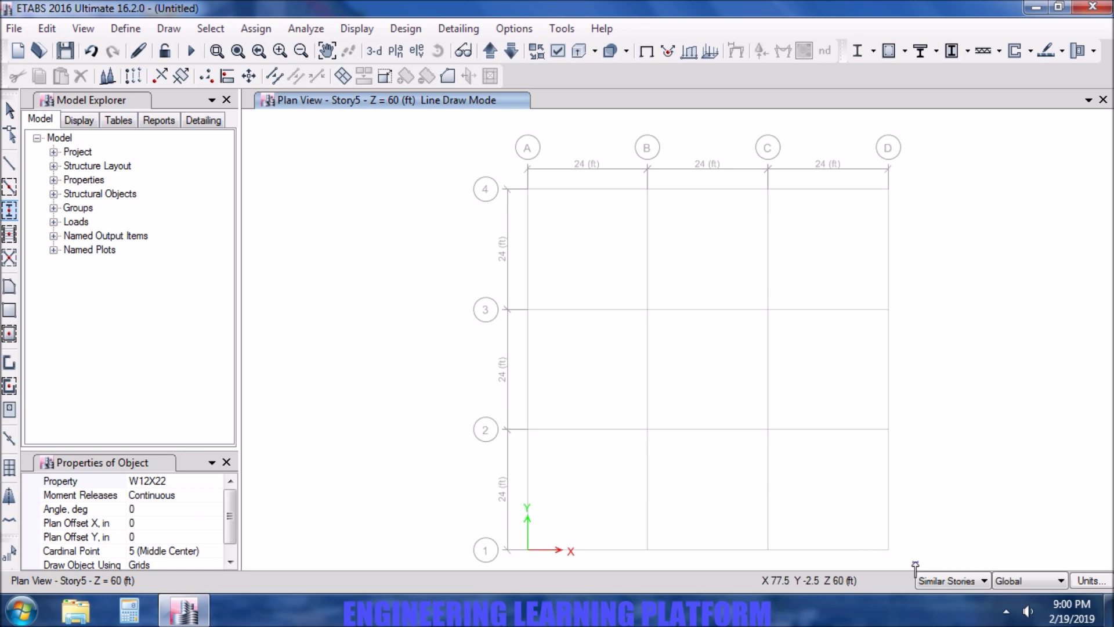
Place Story5 columns and beams over the grid 2 to 4 region.
left_click_drag(915, 562, 748, 477)
left_click_drag(476, 137, 913, 454)
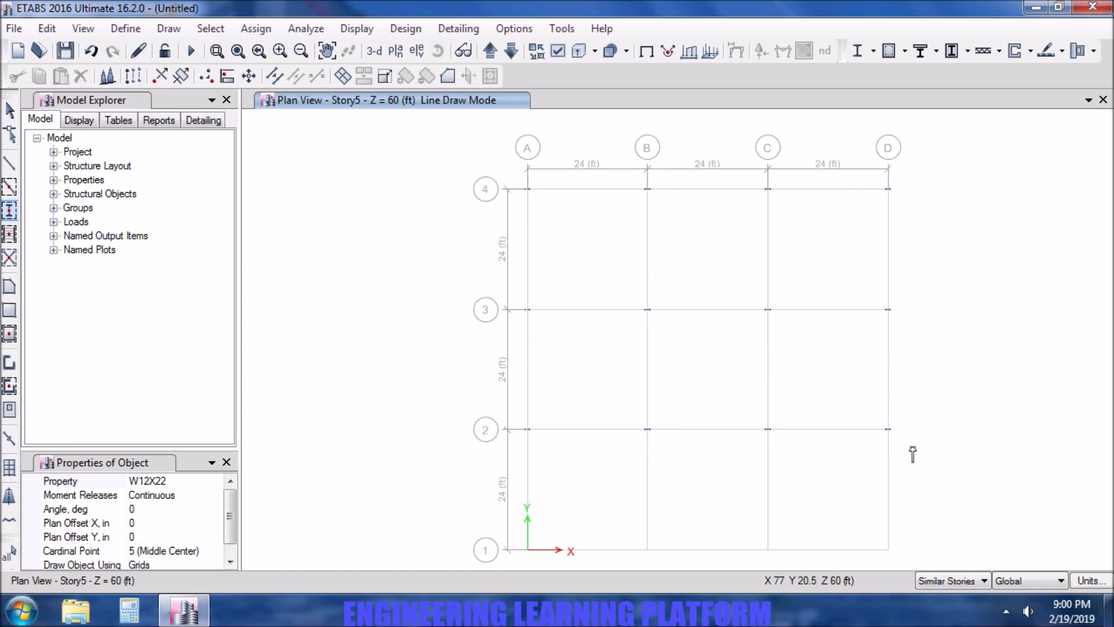
left_click(11, 192)
mouse_move(928, 462)
left_mouse_down()
mouse_move(543, 235)
mouse_move(465, 156)
mouse_move(462, 166)
left_mouse_up()
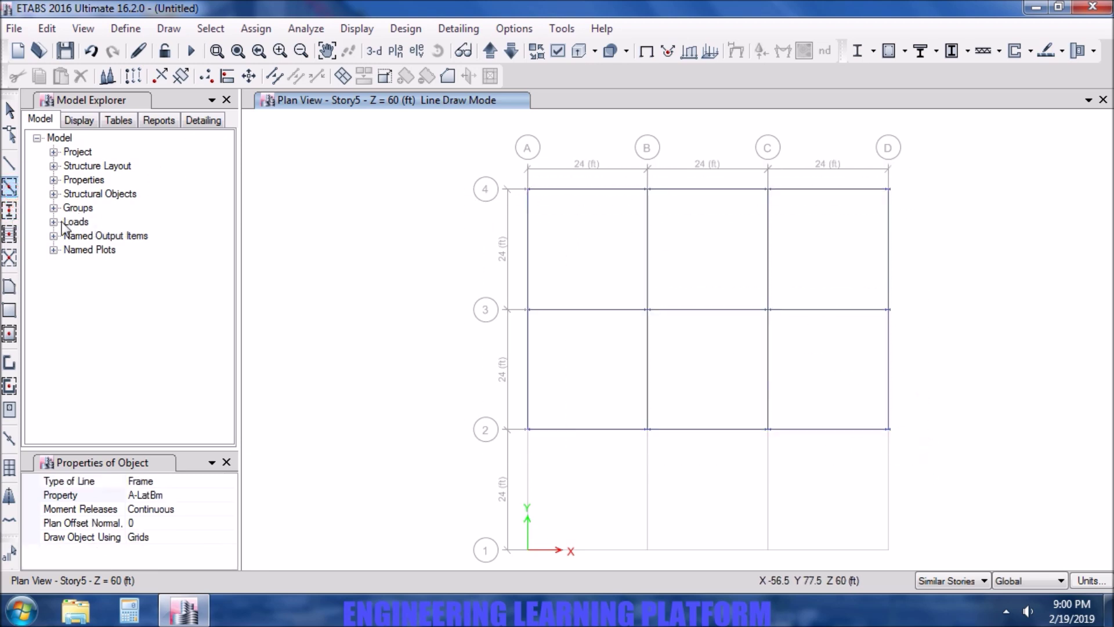
Fill the six bays between grids 2 and 4 with Deck1 floors and view in 3-D.
left_click(9, 335)
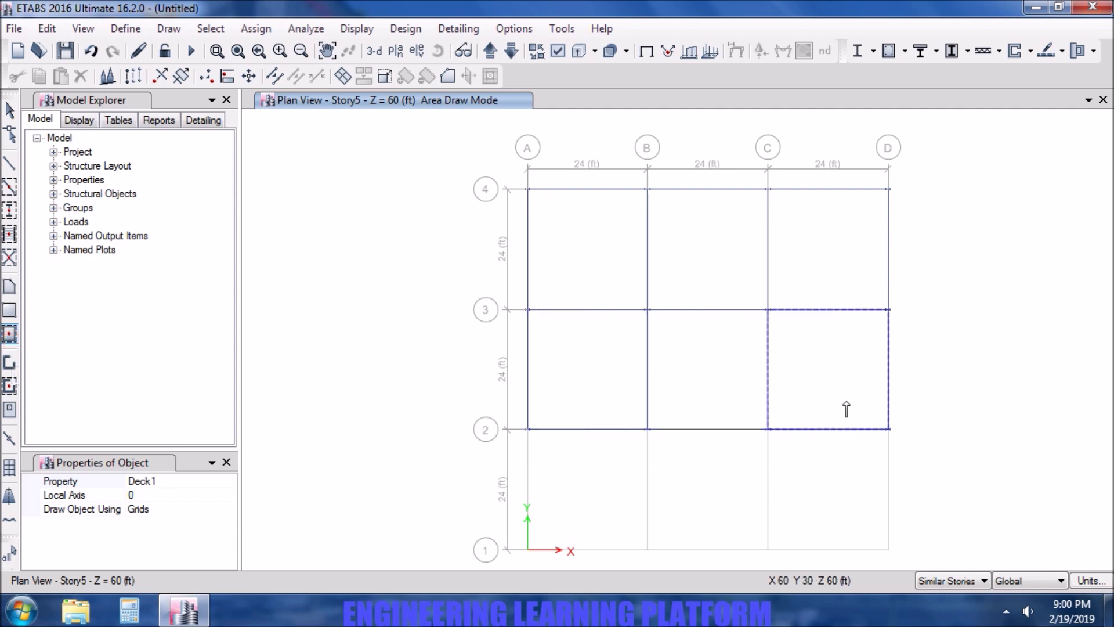
left_click_drag(917, 447, 423, 121)
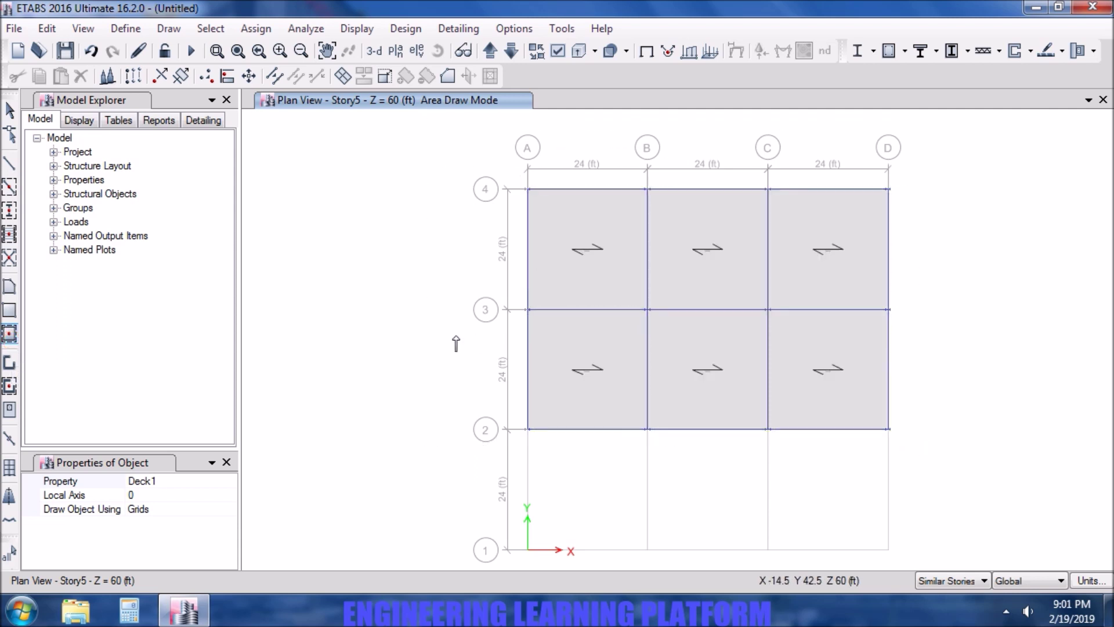
key("Escape")
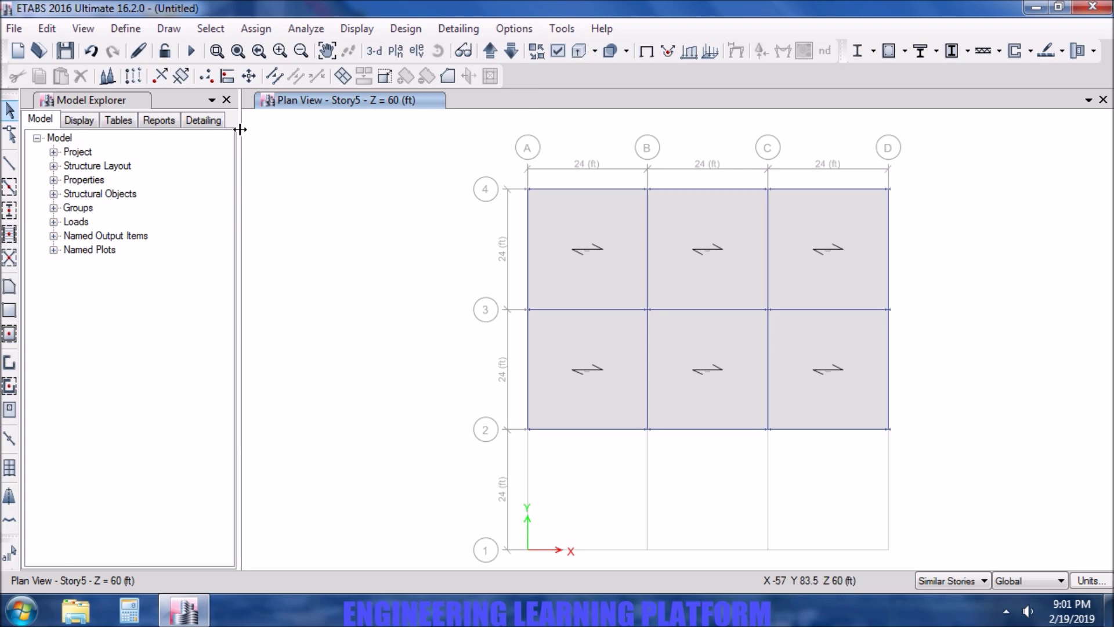
left_click(374, 51)
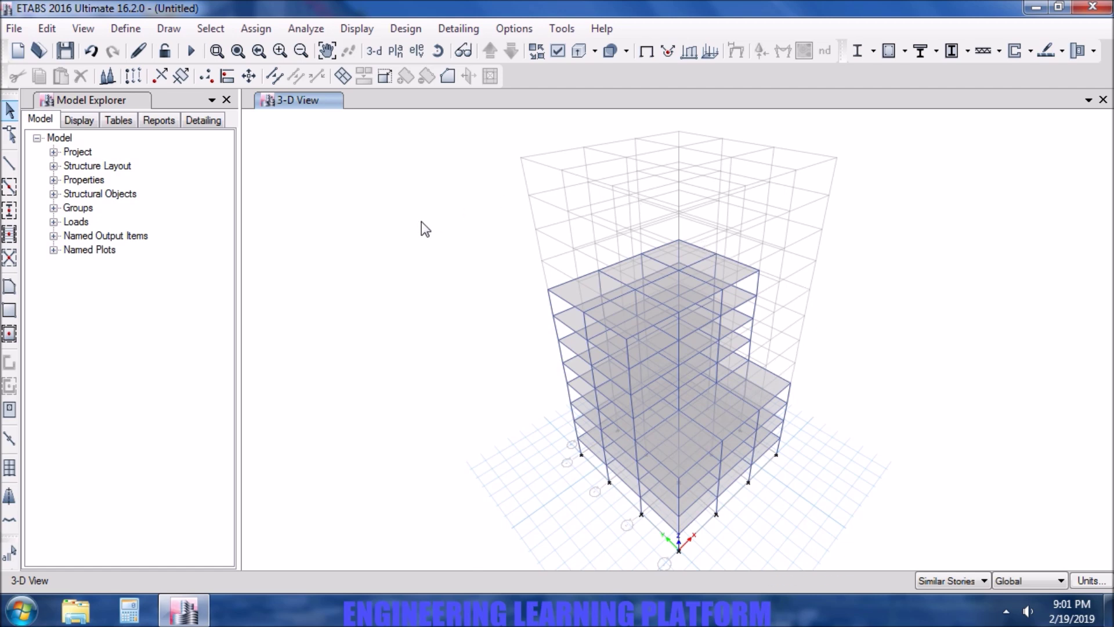
Switch the plan view to Story9.
left_click(395, 51)
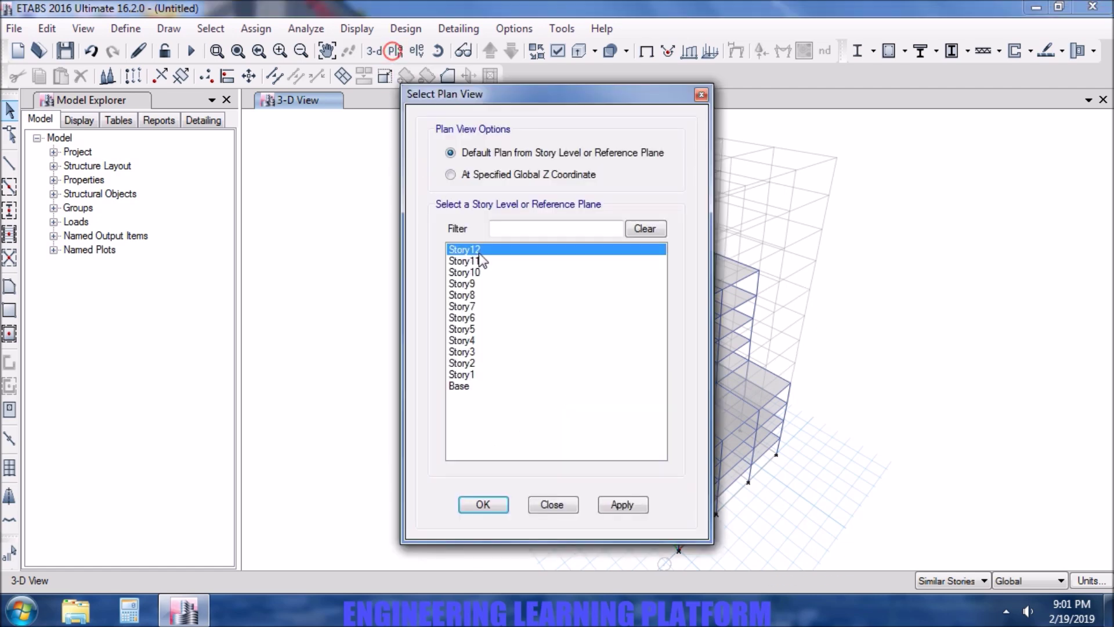
left_click(482, 284)
left_click(635, 505)
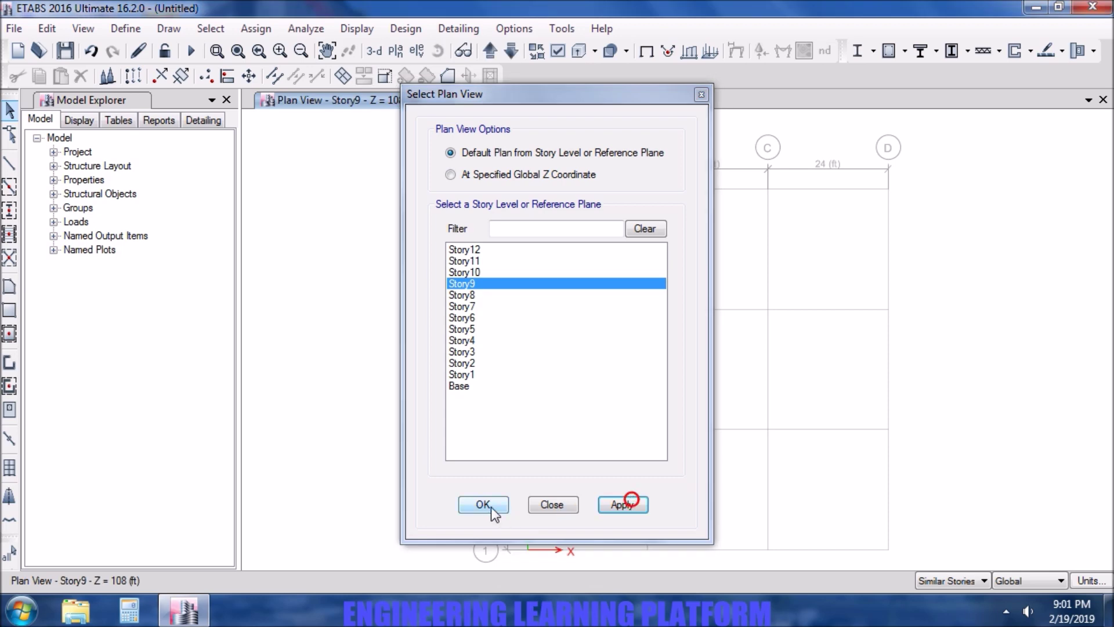
left_click(495, 506)
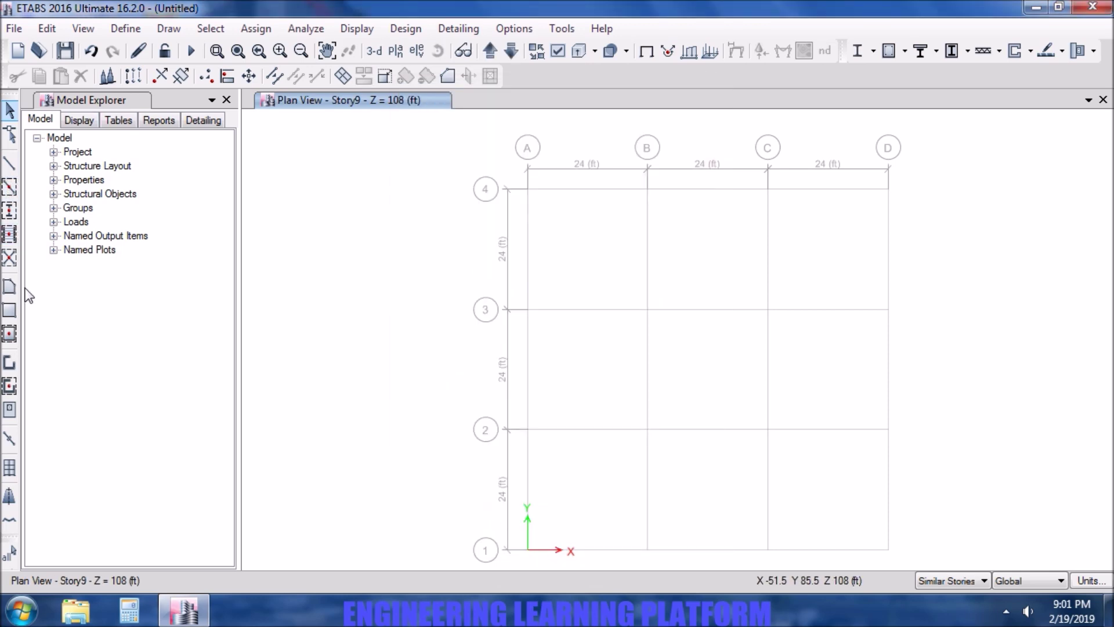
Place columns and beams from A/4 to C/3 on Story9.
left_click(10, 210)
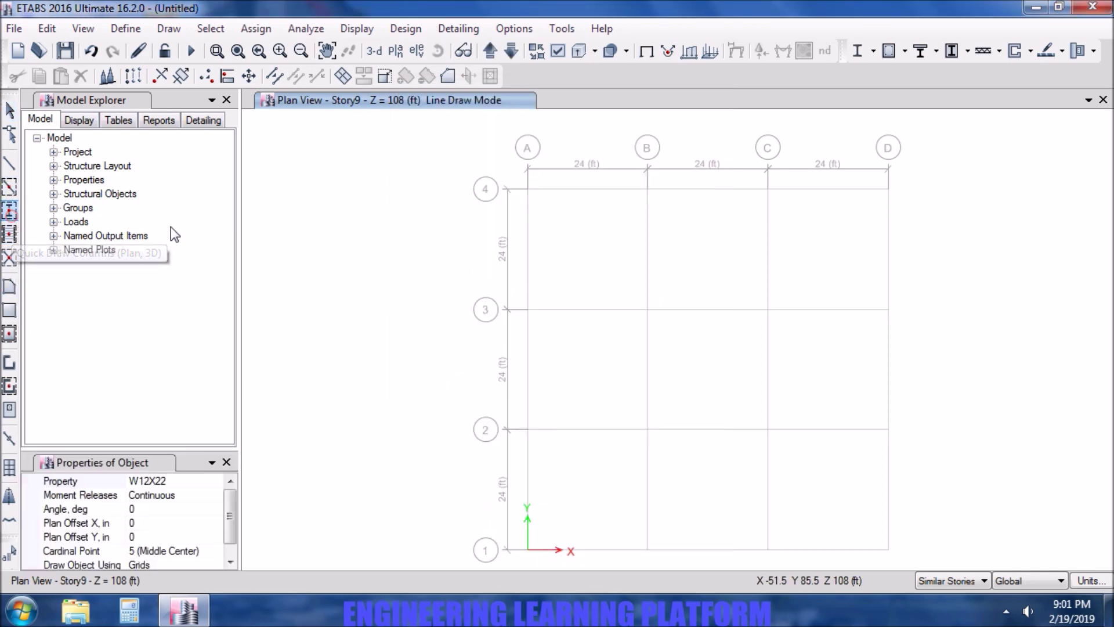
left_click_drag(488, 141, 786, 337)
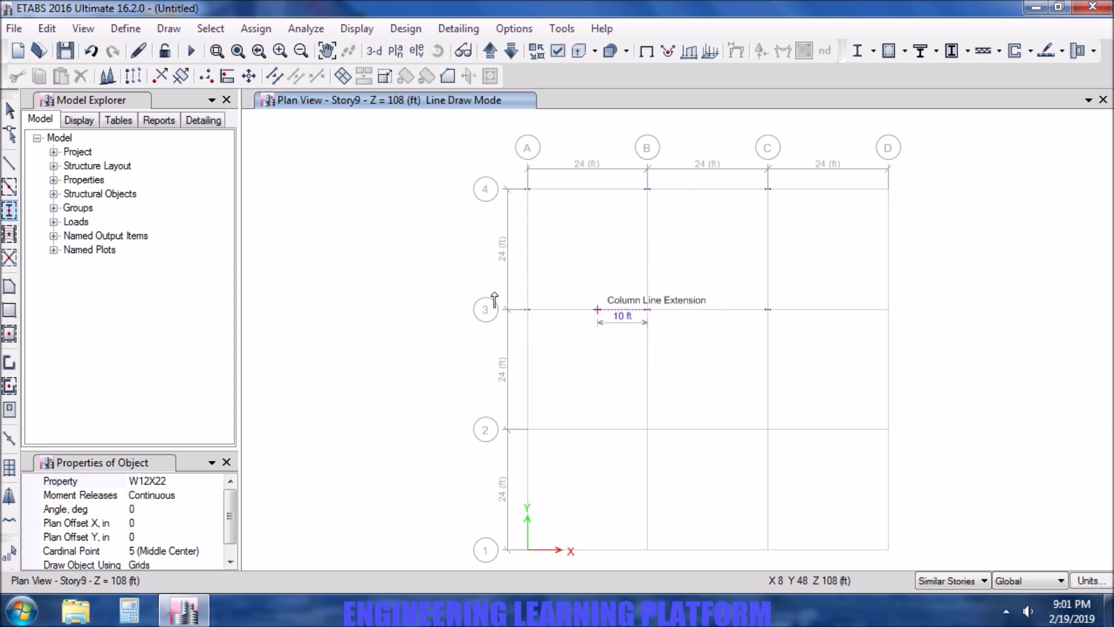
left_click(9, 186)
left_click_drag(786, 336, 451, 136)
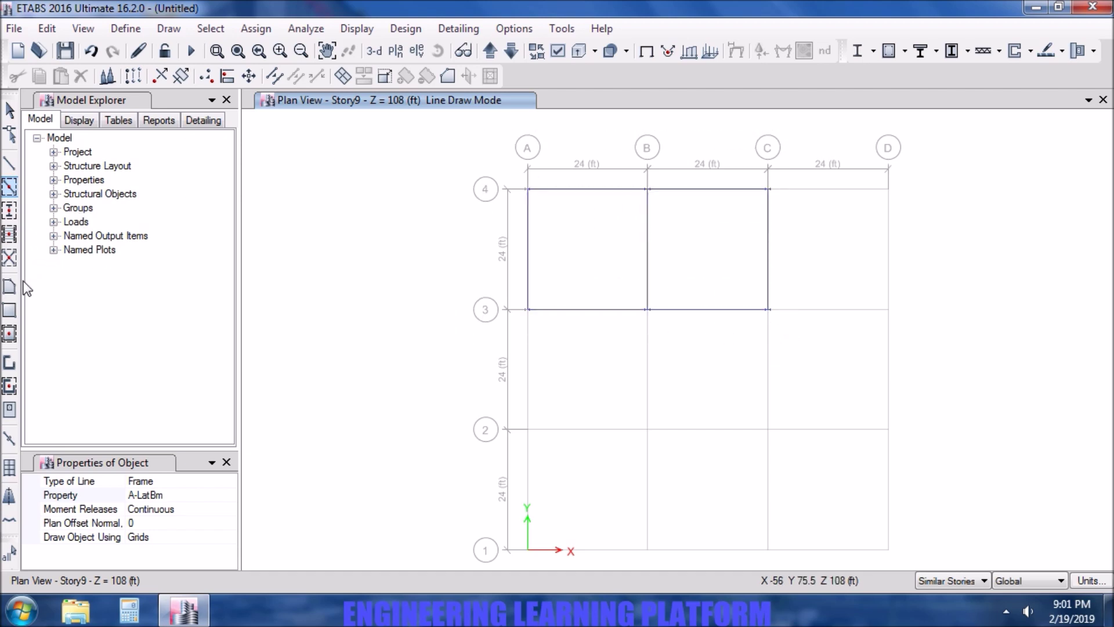
Add Deck1 floors in bays A-B and B-C between grids 3 and 4, then view in 3-D.
left_click(10, 335)
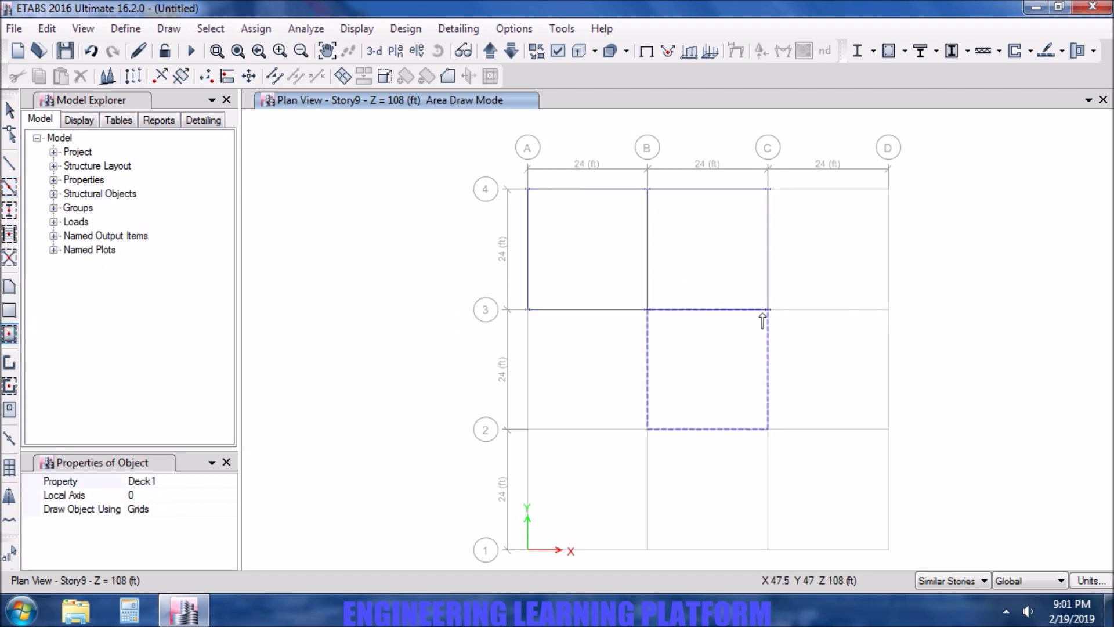
left_click(745, 279)
left_click(570, 259)
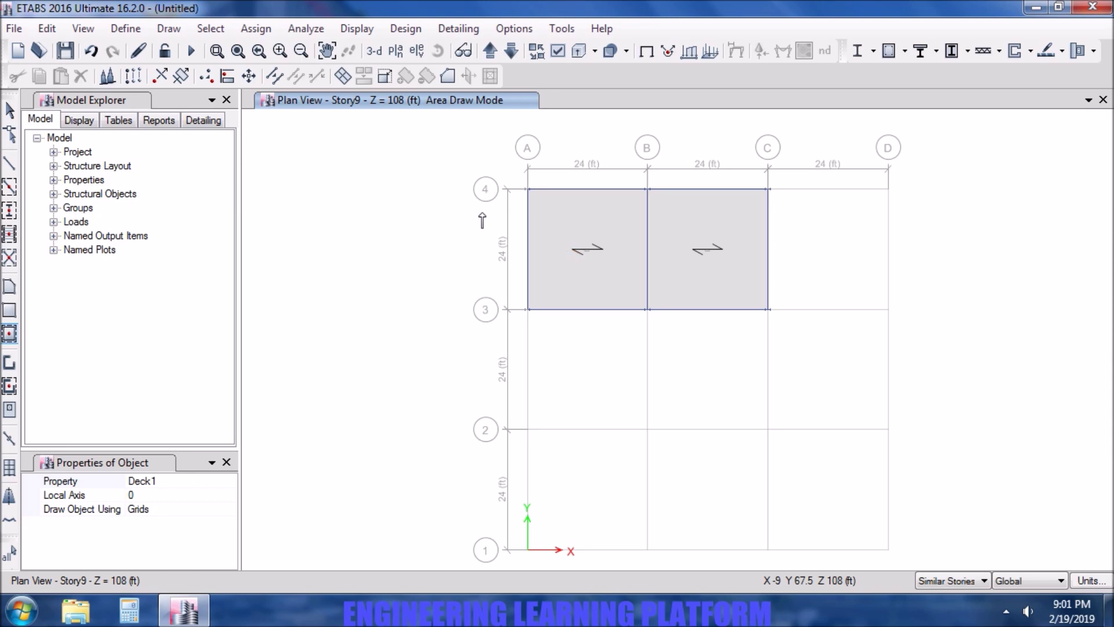
key("Escape")
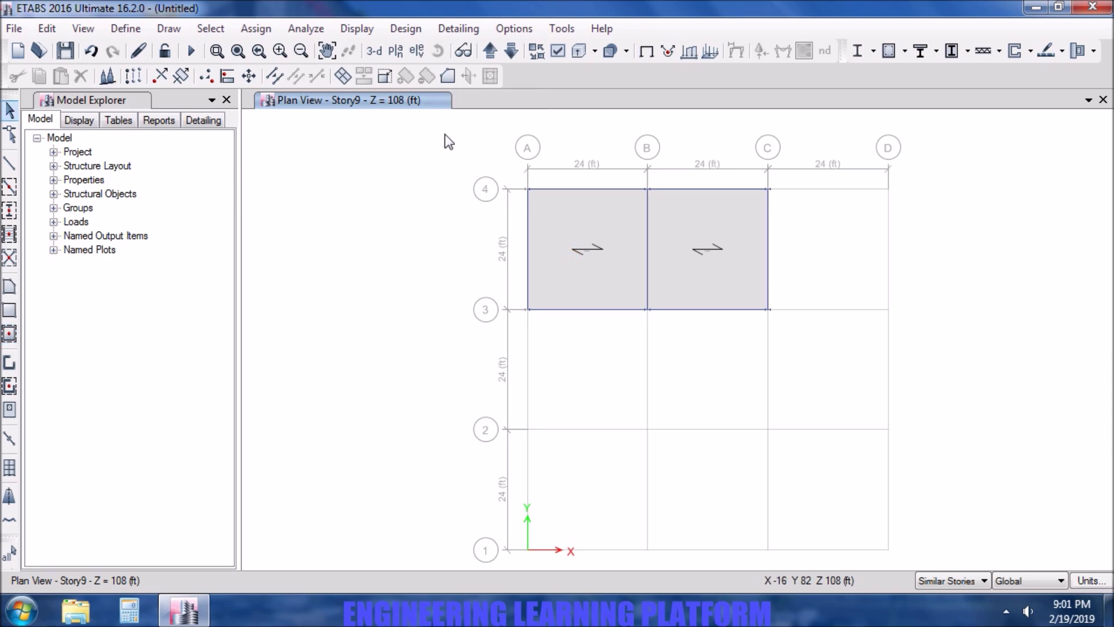
left_click(376, 52)
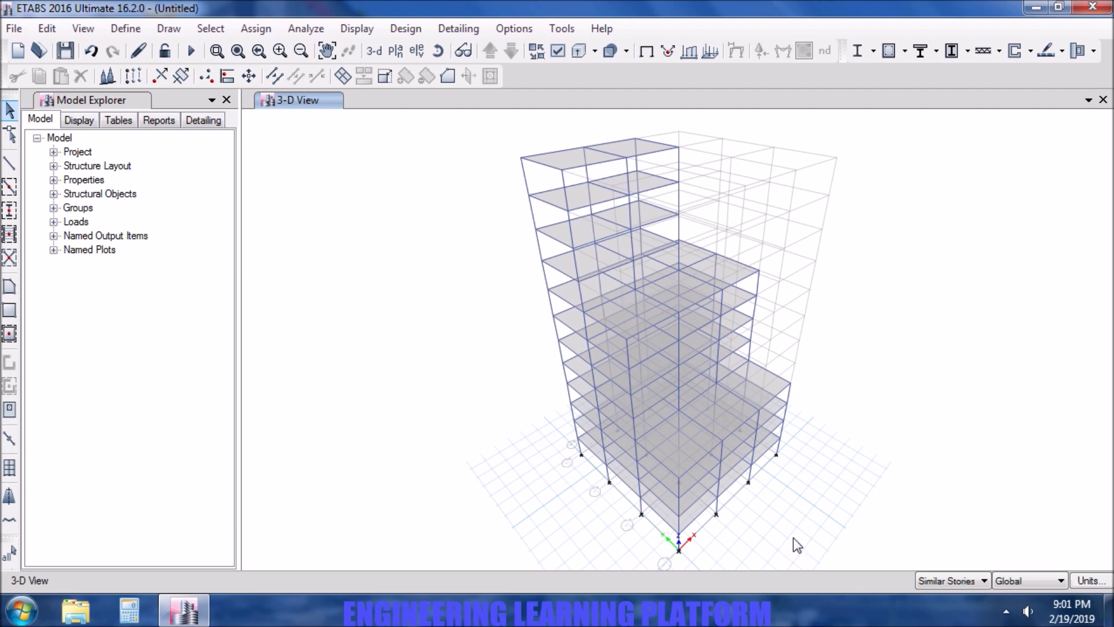
Show the Story1 plan view.
scroll(793, 537, "down", 3)
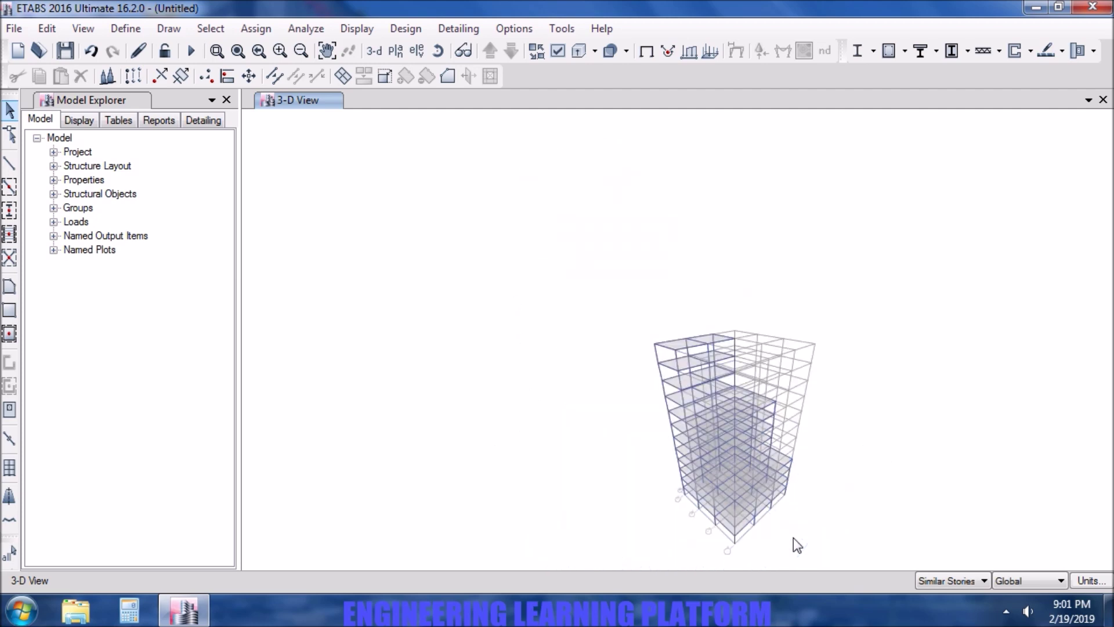
scroll(792, 538, "up", 3)
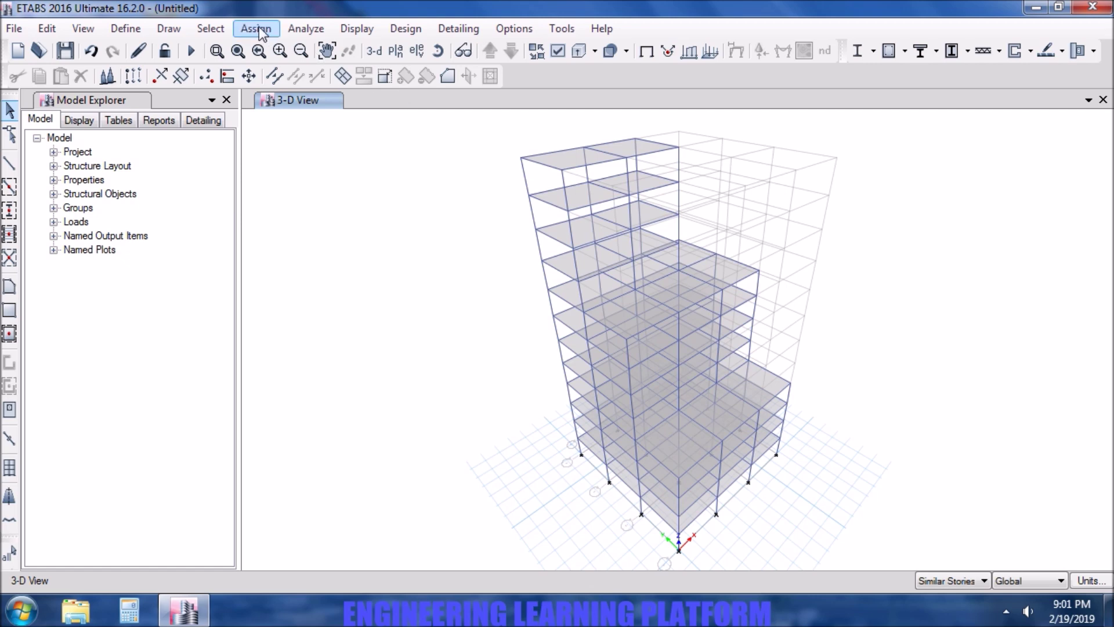
left_click(396, 51)
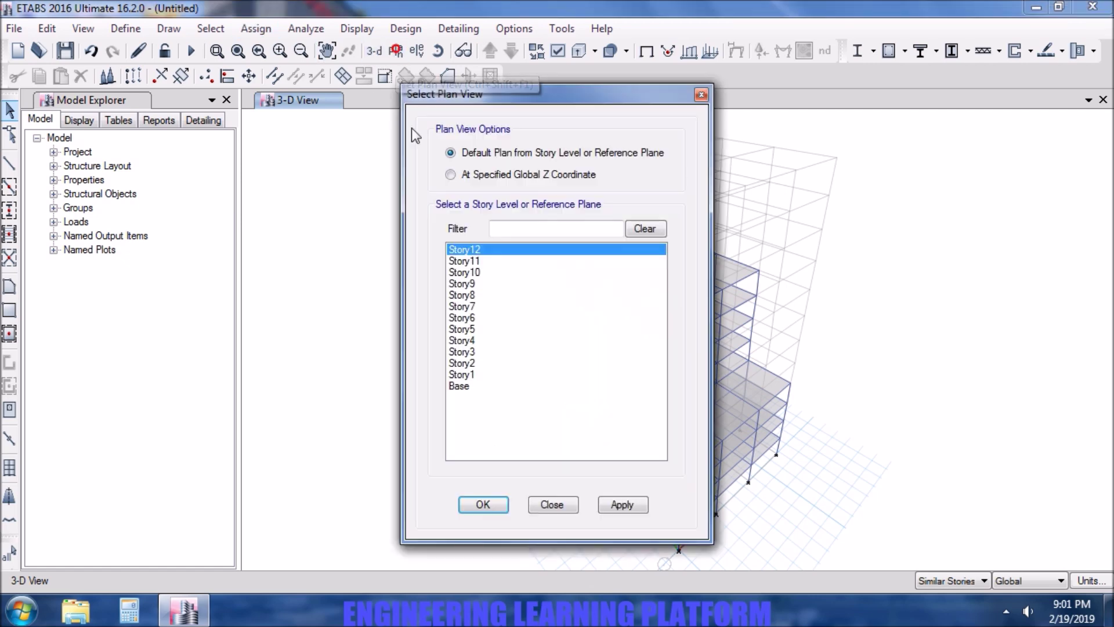
left_click(467, 374)
left_click(615, 501)
left_click(481, 504)
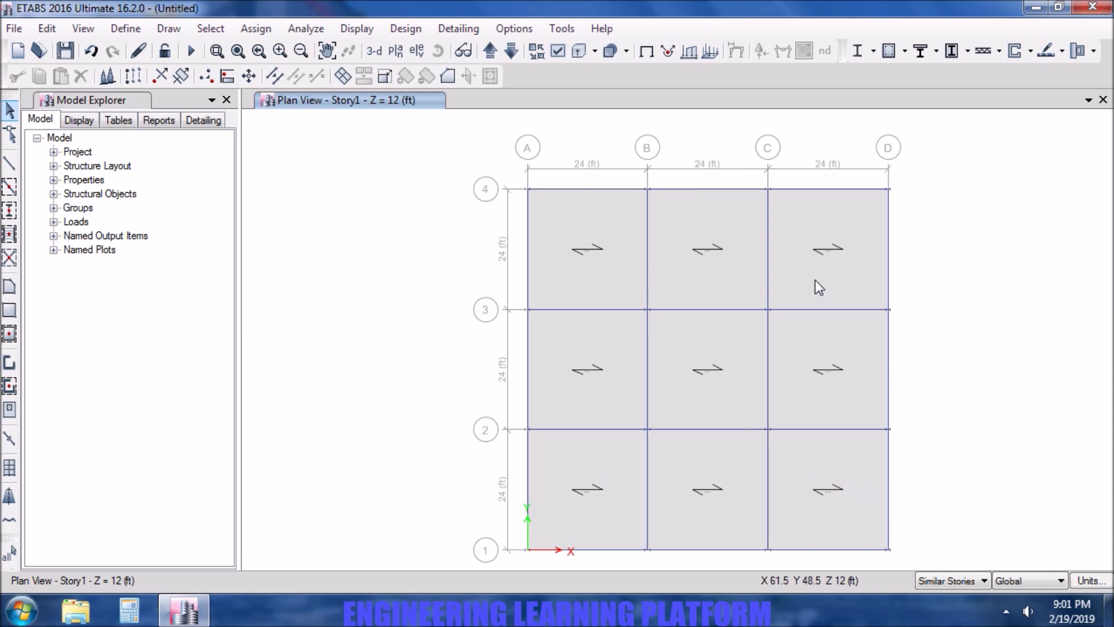
Step the plan view up through the stories to Story5, then back down to Story4.
left_click(487, 52)
left_click(487, 54)
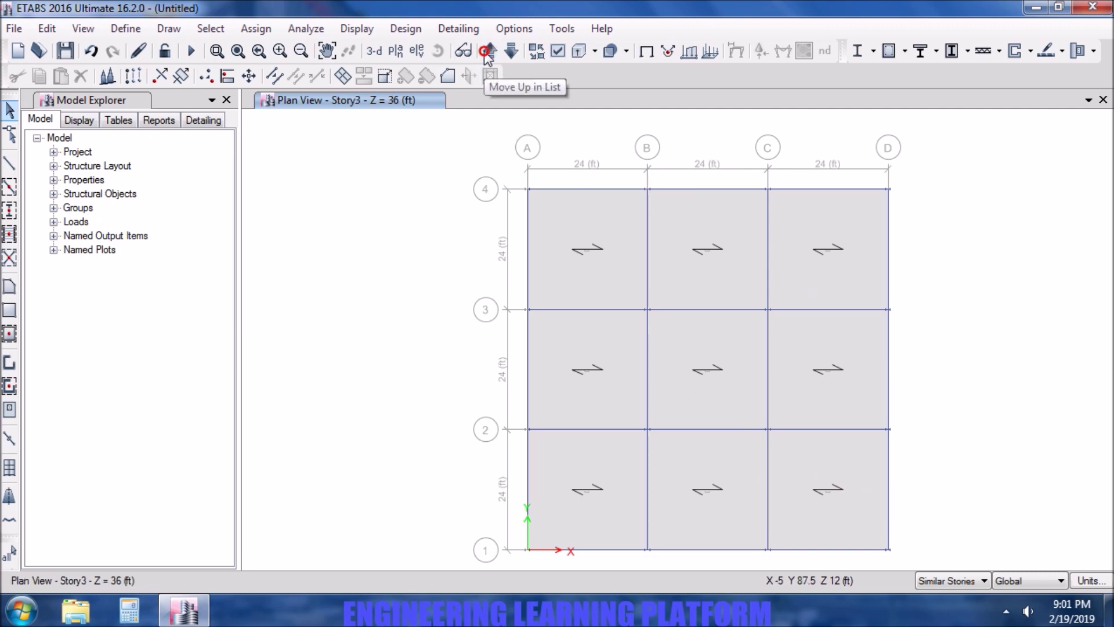
left_click(489, 53)
left_click(488, 53)
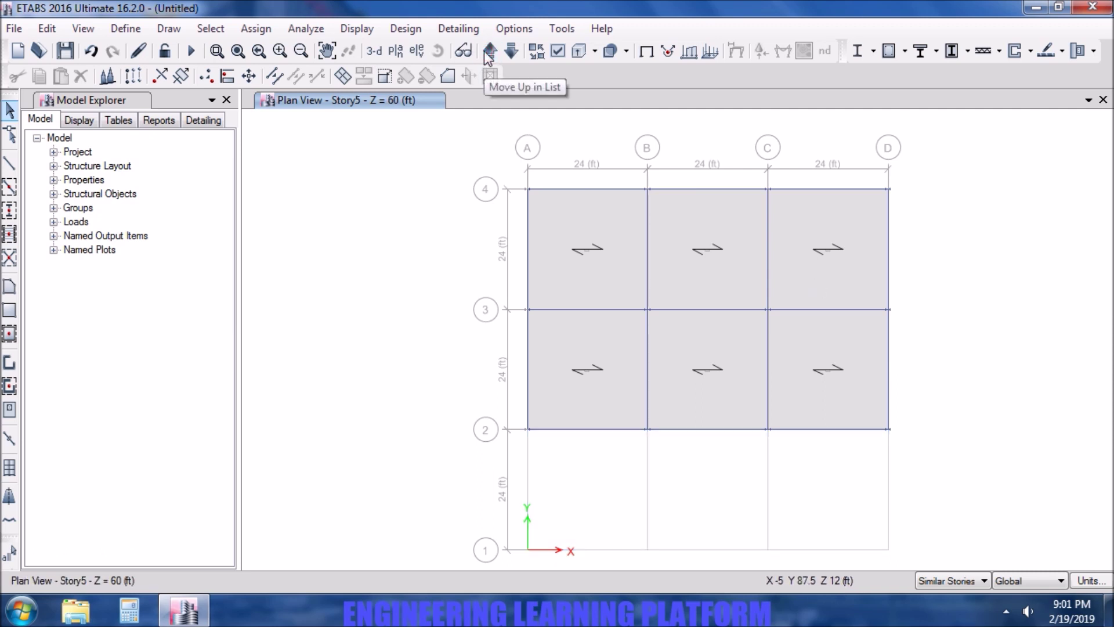
left_click(511, 52)
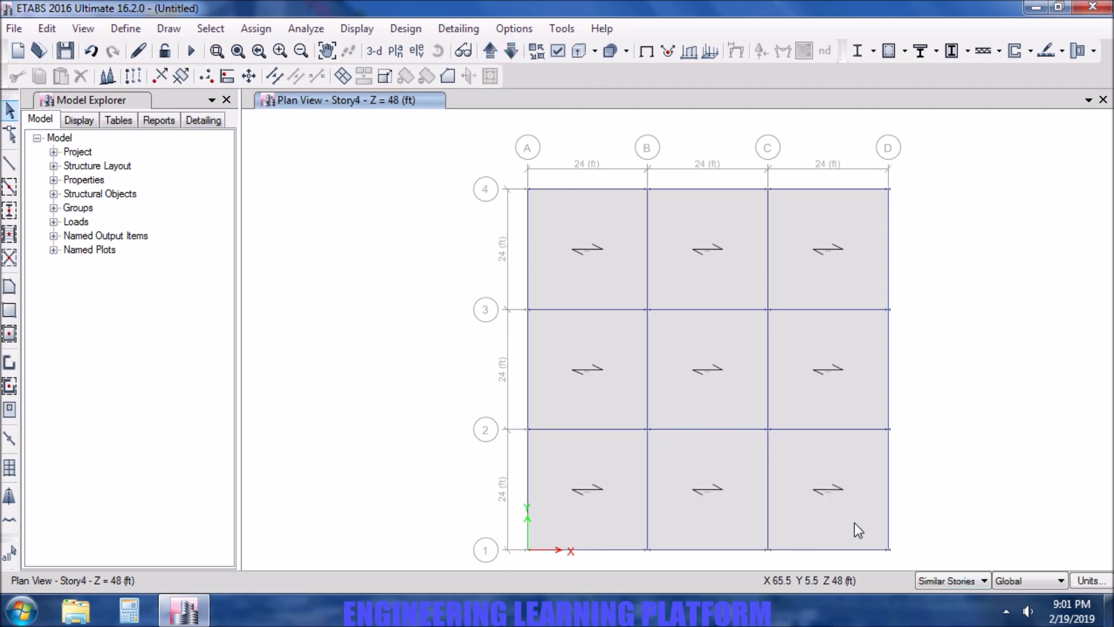
With edits limited to One Story, delete Story4's C–D, 1–2 corner slab bay, then view in 3-D.
left_click(956, 581)
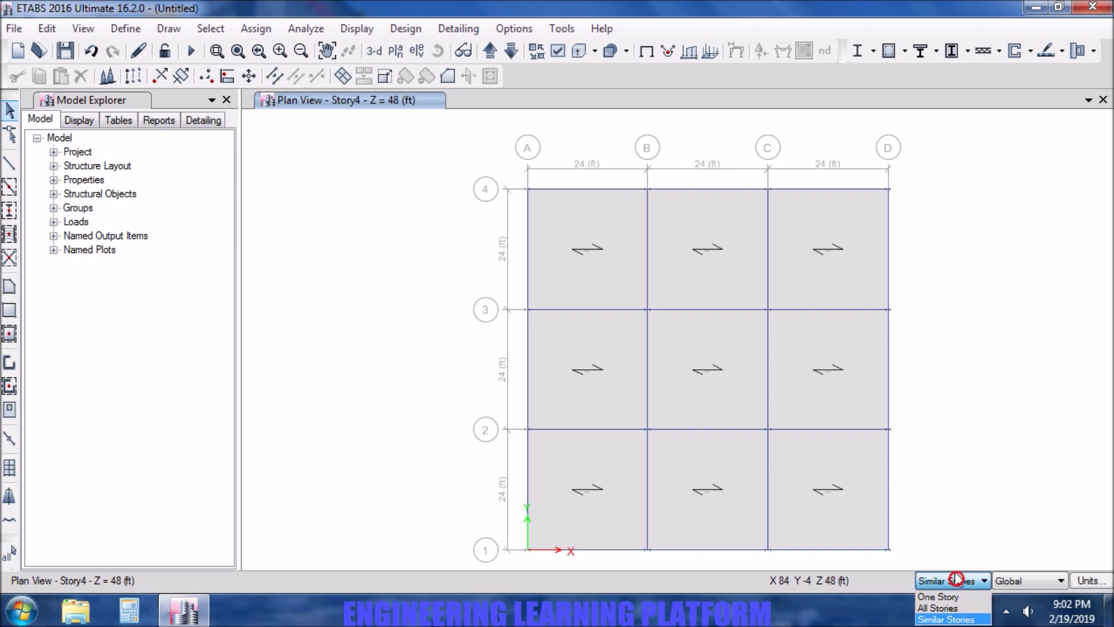
left_click(955, 598)
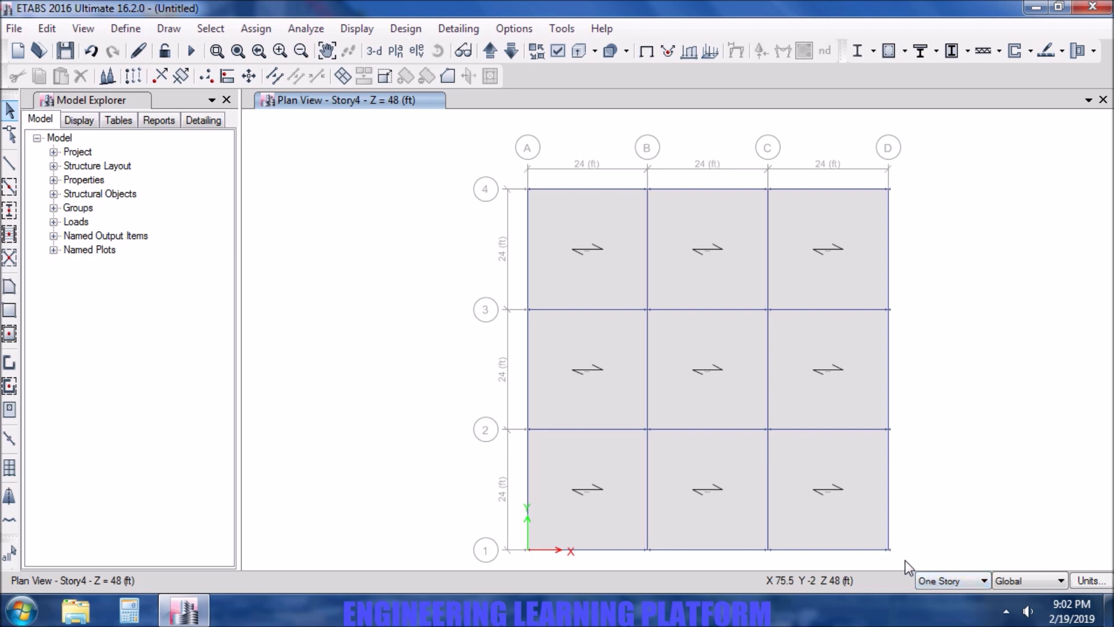
left_click_drag(906, 560, 775, 440)
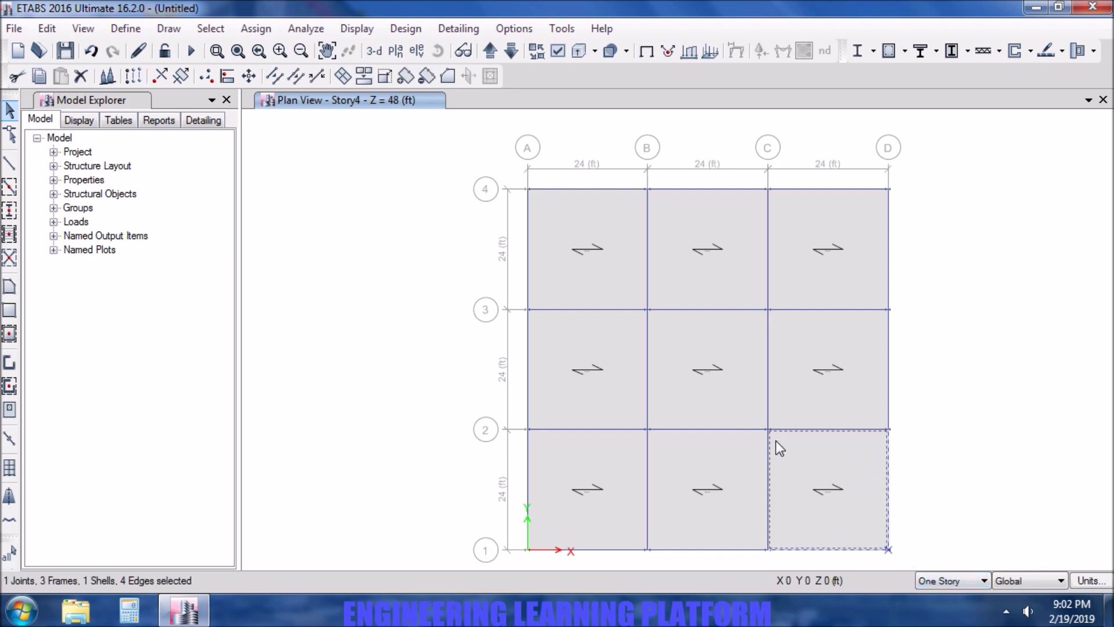
key("Delete")
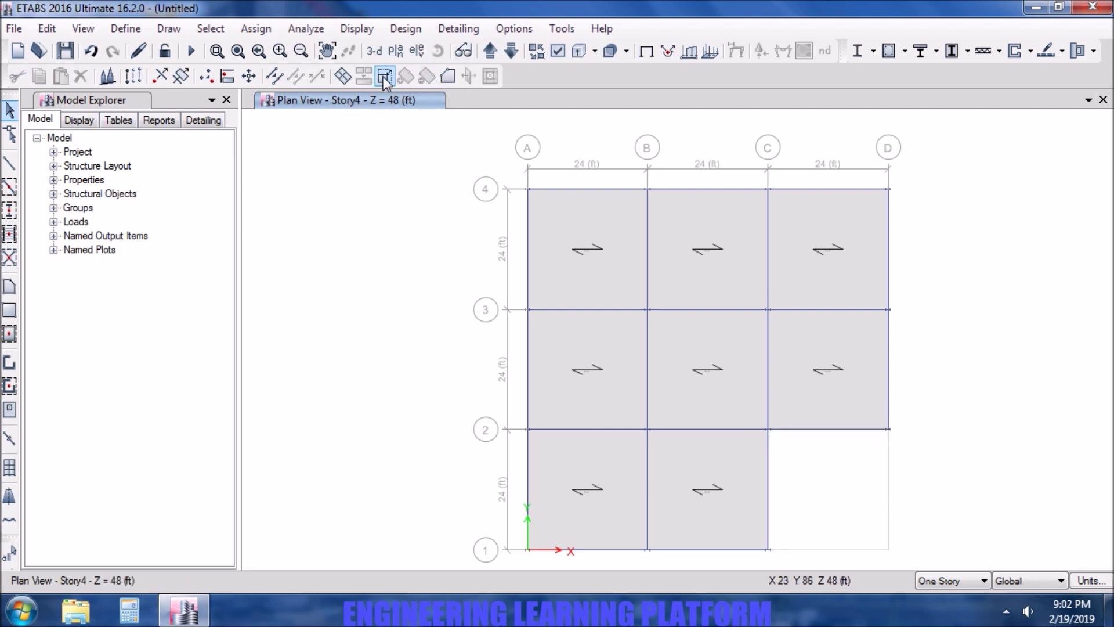
left_click(373, 52)
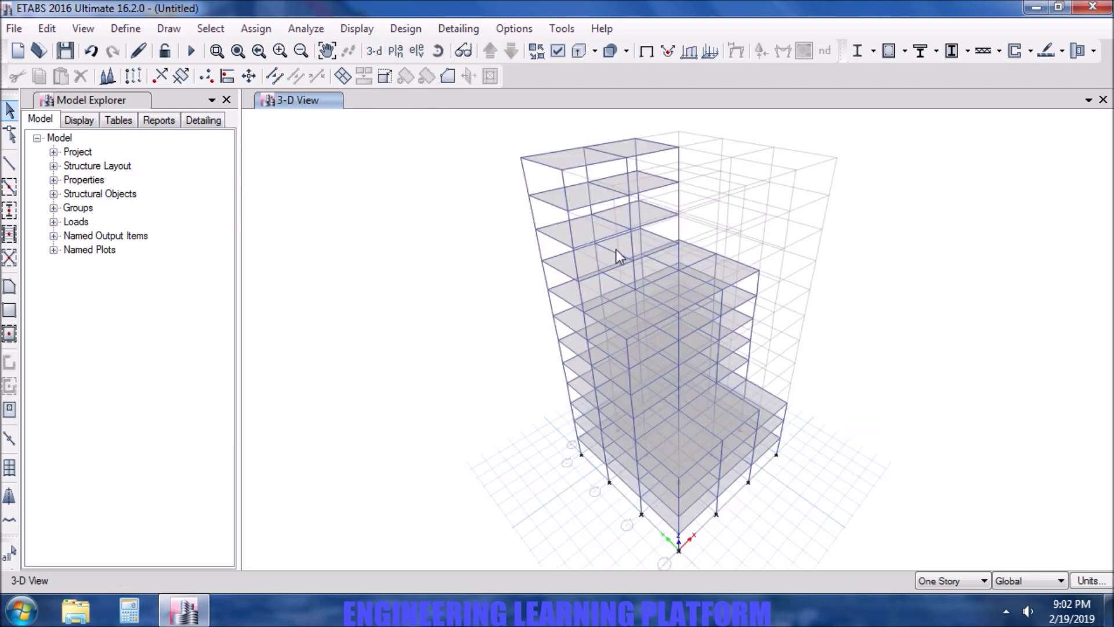
left_click(438, 51)
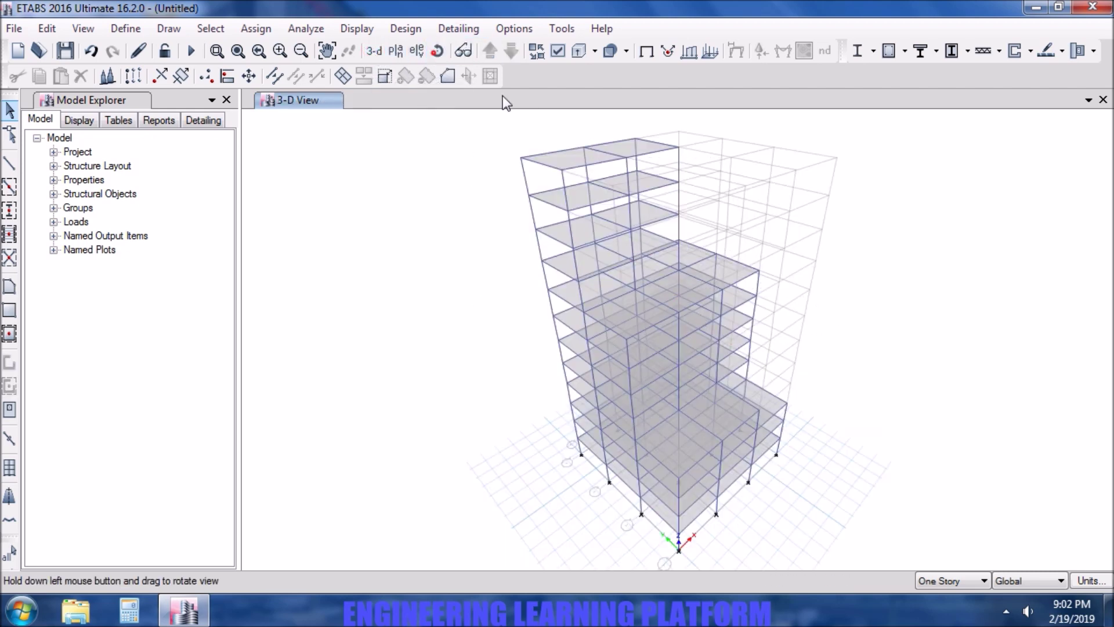
left_click_drag(927, 395, 614, 420)
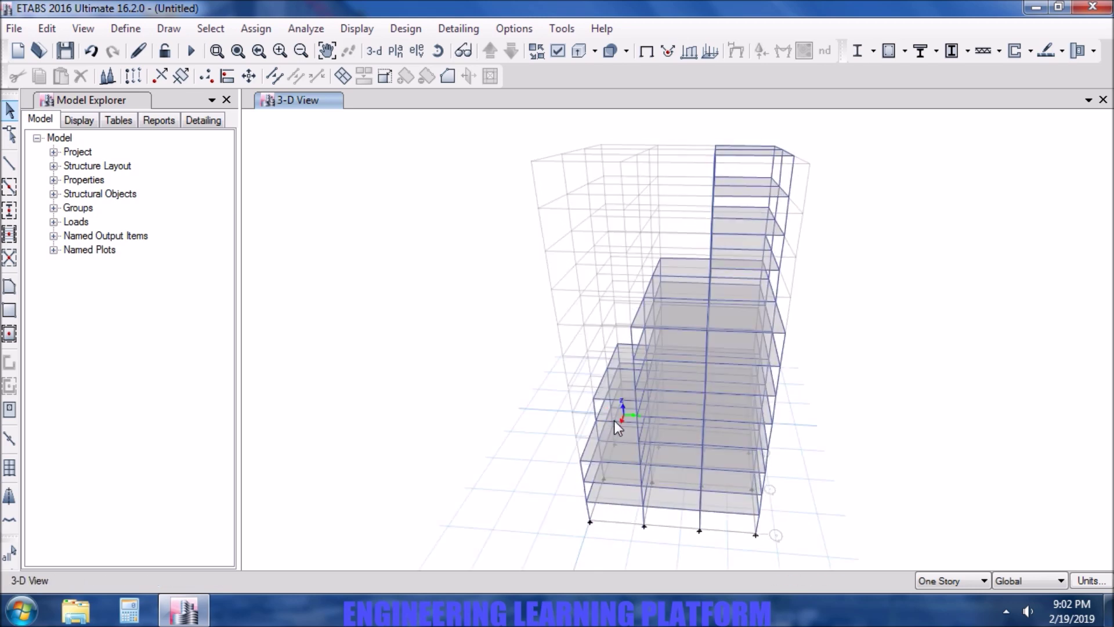
left_click(84, 28)
left_click(246, 559)
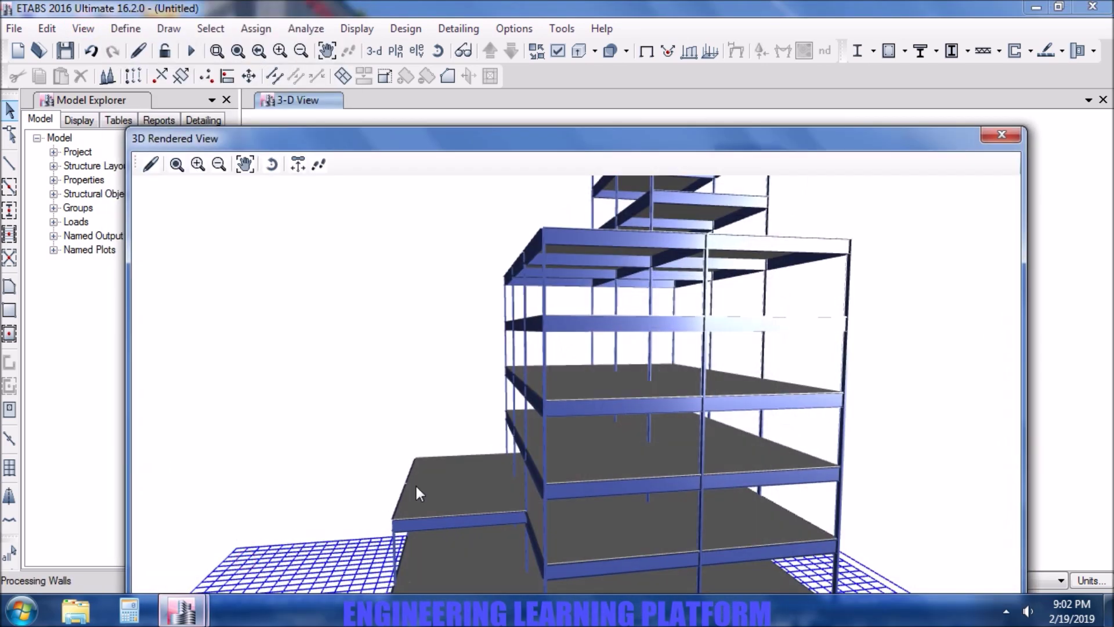
scroll(594, 479, "down", 5)
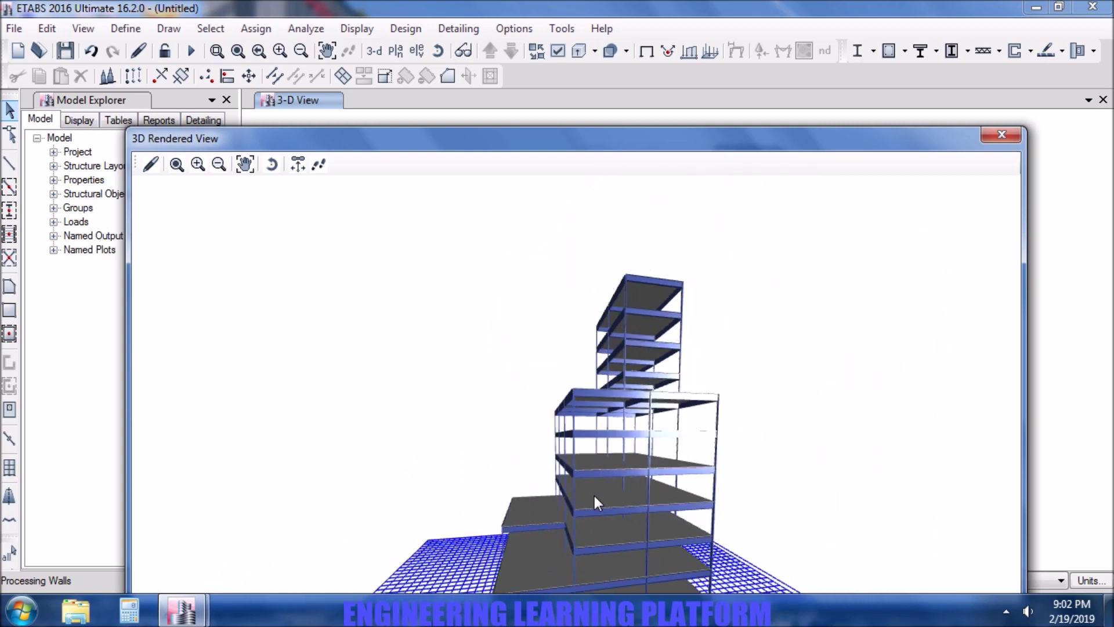
mouse_move(639, 498)
left_mouse_down()
mouse_move(770, 545)
mouse_move(866, 496)
mouse_move(670, 549)
mouse_move(685, 457)
left_mouse_up()
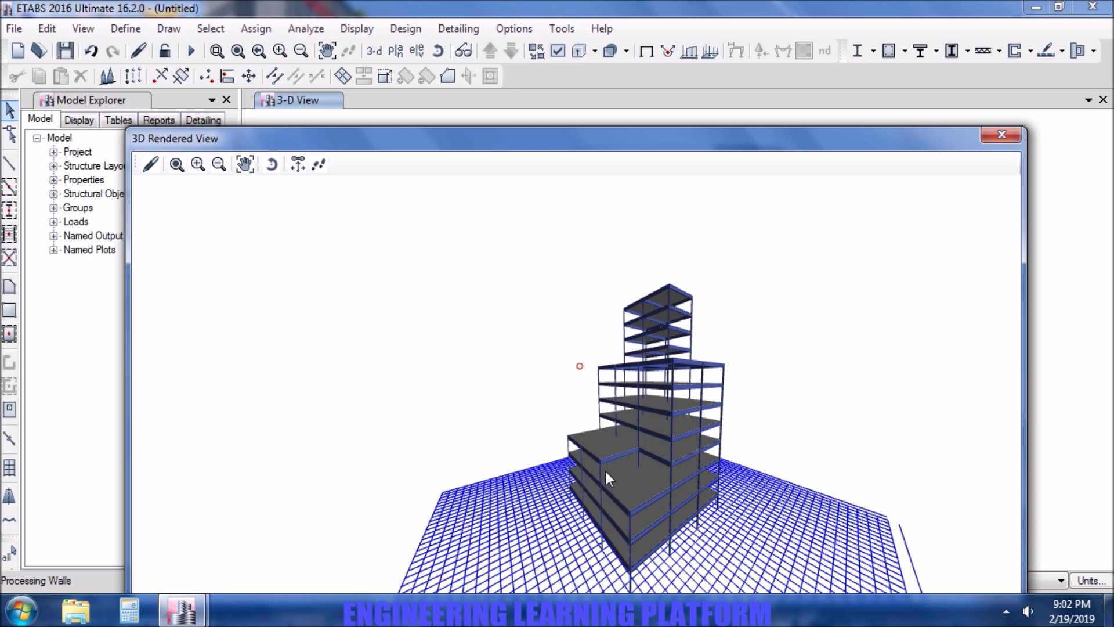
left_click(1001, 137)
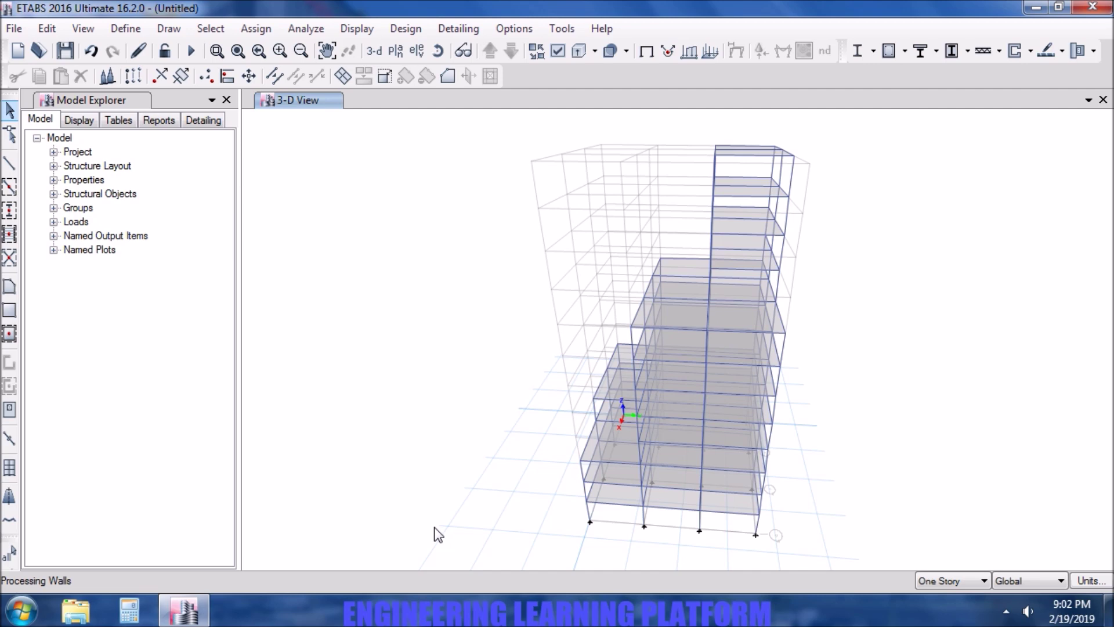
Check the snap settings and orbit the 3-D model to see the other side.
right_click(449, 528)
left_click(570, 522)
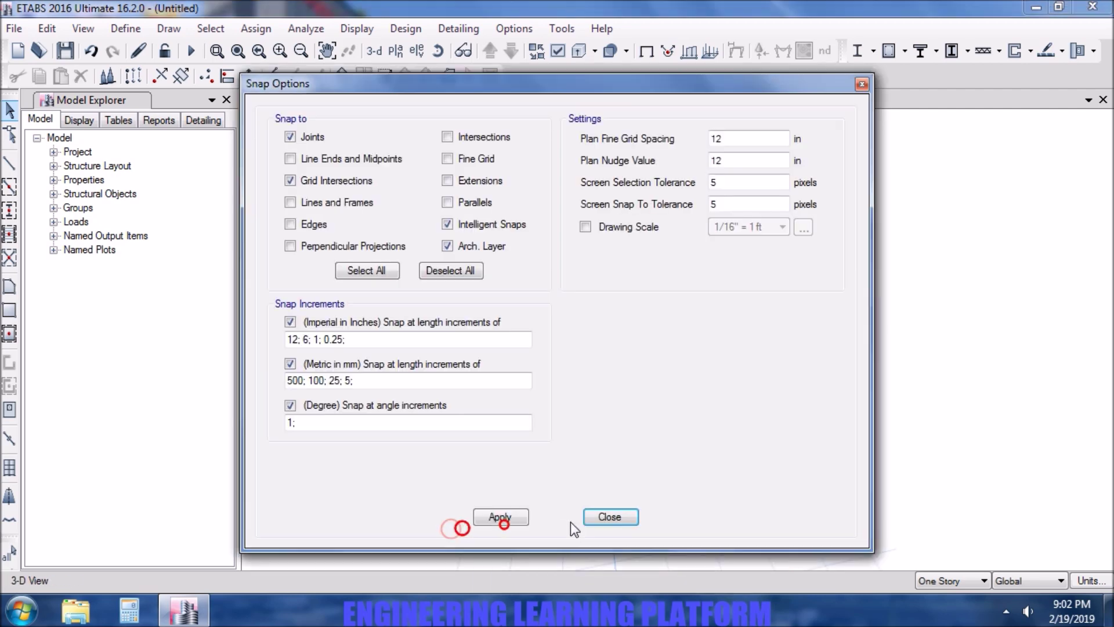
left_click(612, 517)
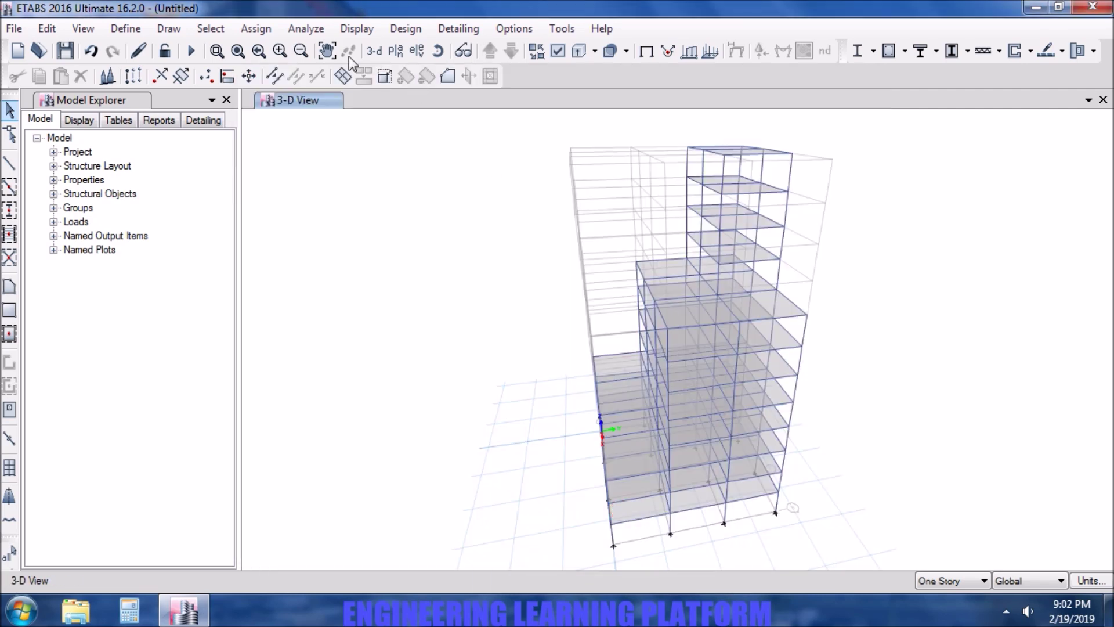
left_click(461, 51)
left_click_drag(410, 421, 575, 438)
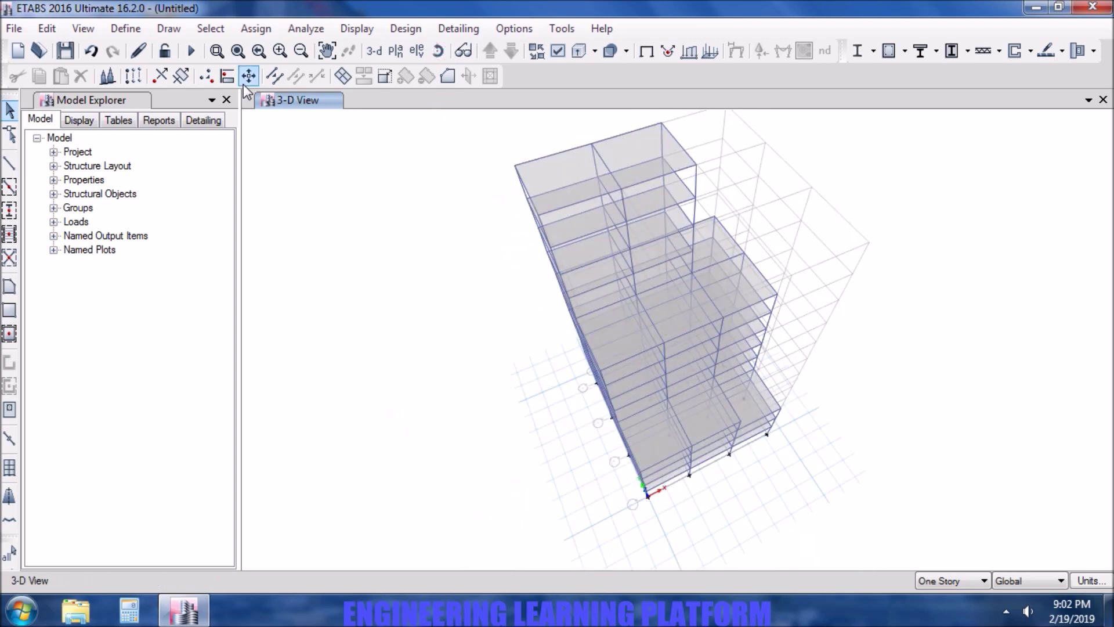
Show the Story1 plan view.
left_click(390, 53)
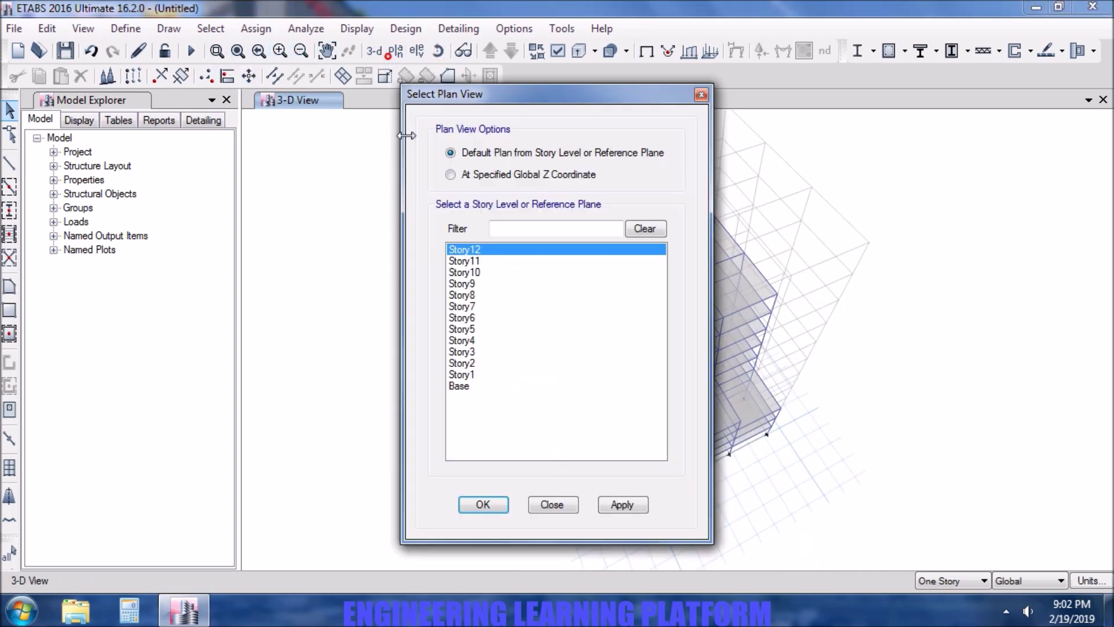
left_click(464, 375)
left_click(610, 506)
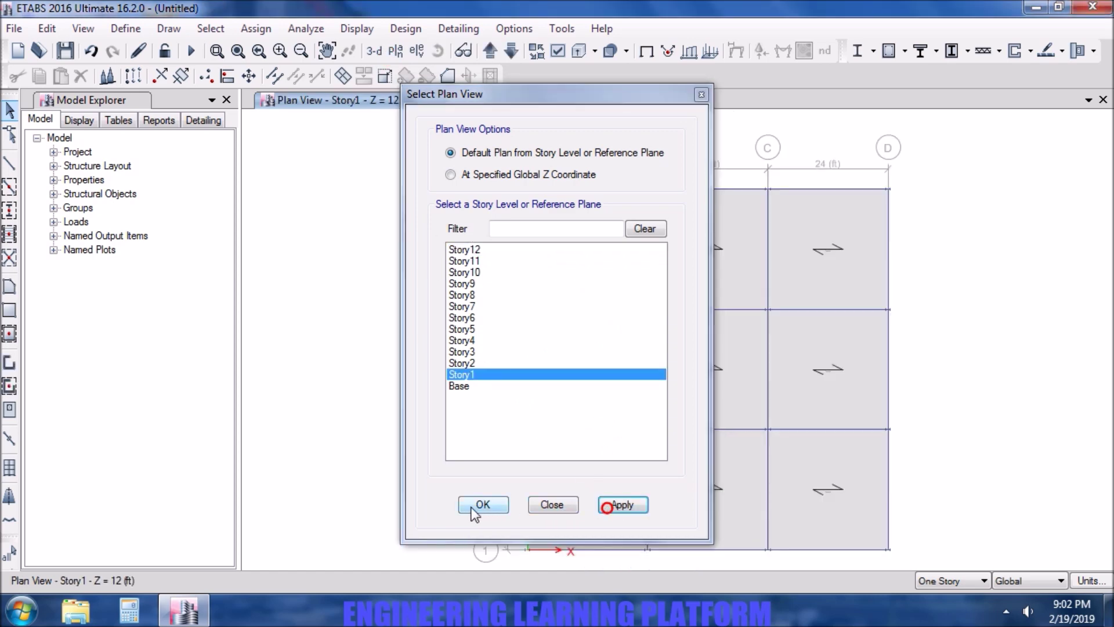
left_click(484, 504)
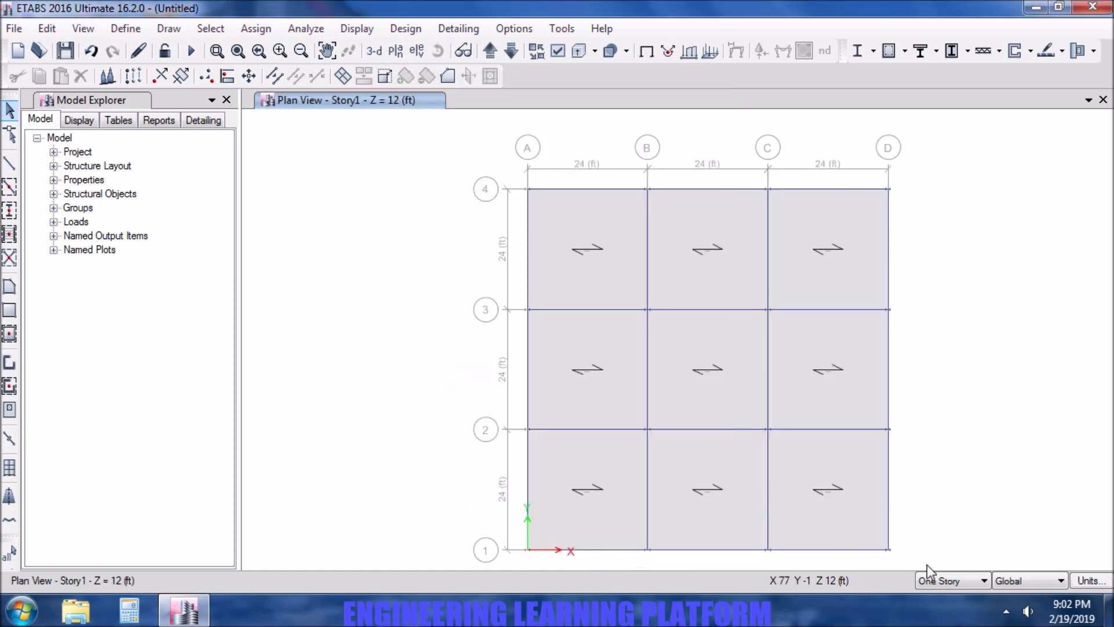
With edits applying to All Stories, delete the A–B, 3–4 bay, then return to 3-D.
left_click(975, 574)
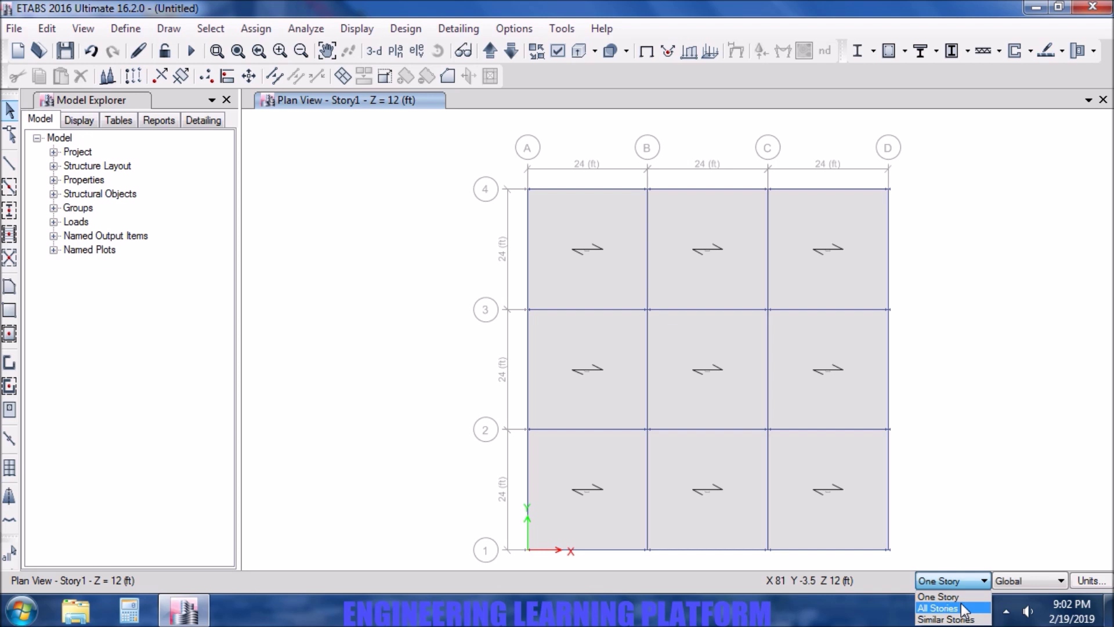
left_click(960, 609)
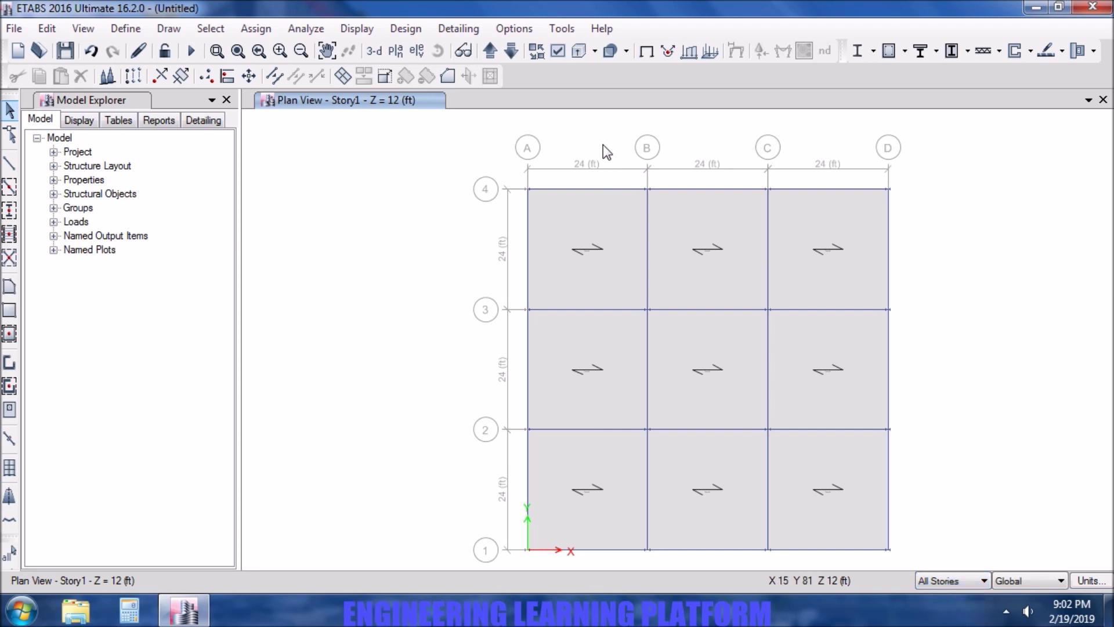
left_click_drag(612, 151, 477, 297)
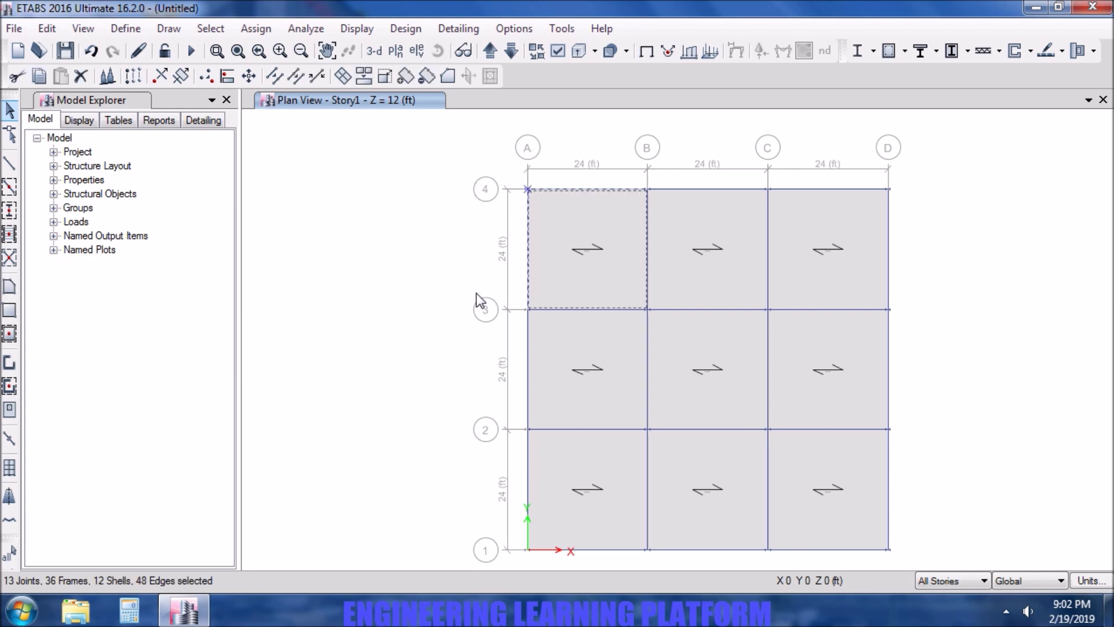
key("Delete")
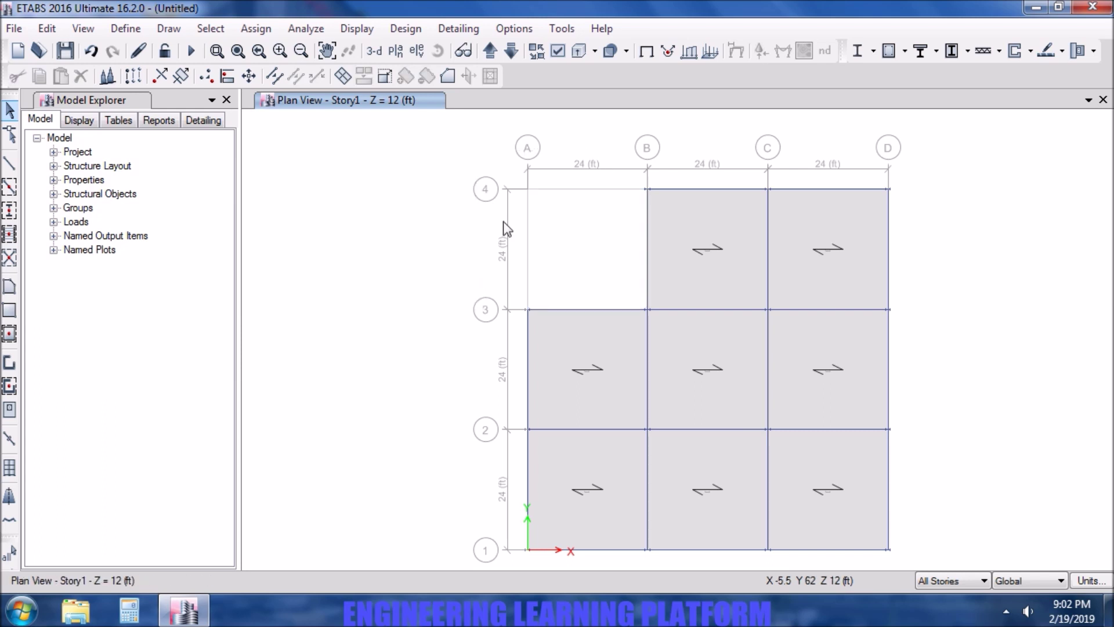
left_click(372, 52)
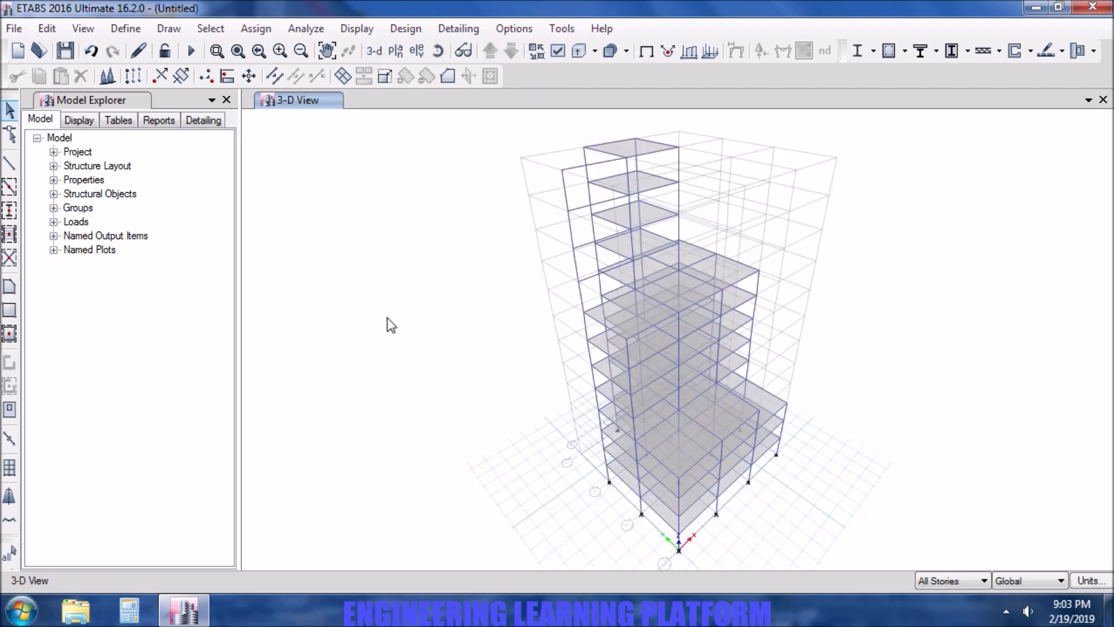
Display a rendered view of the stepped tower and orbit it to inspect the setbacks.
left_click(83, 28)
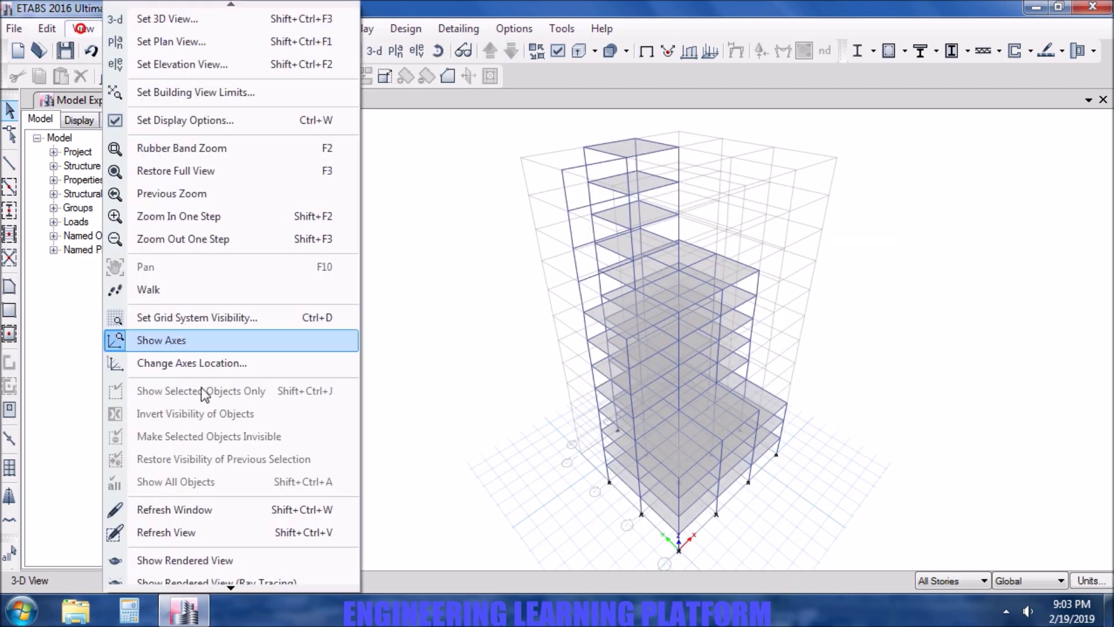
left_click(229, 559)
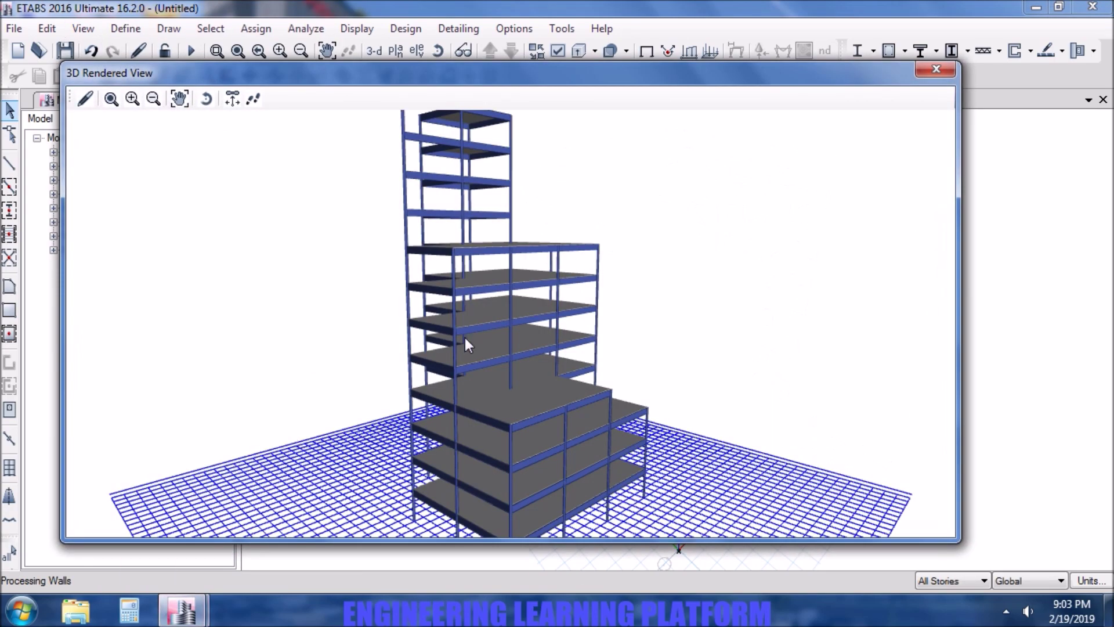
scroll(467, 337, "down", 5)
left_click_drag(402, 353, 826, 480)
left_click_drag(403, 407, 713, 416)
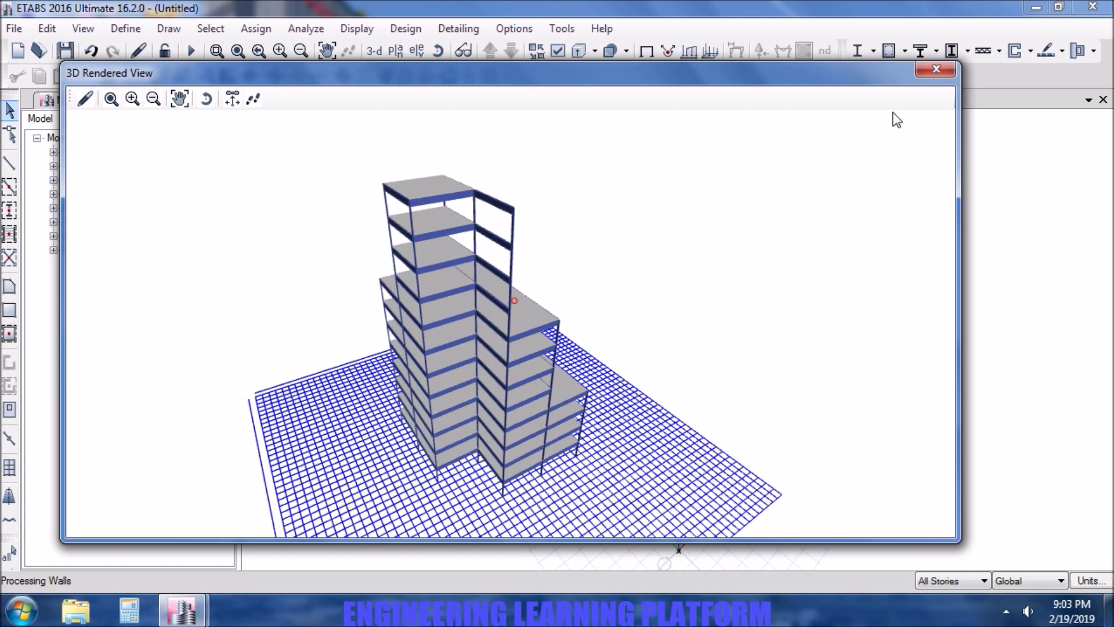
Close the rendered view and rotate the standard 3-D model to a new angle.
left_click(948, 72)
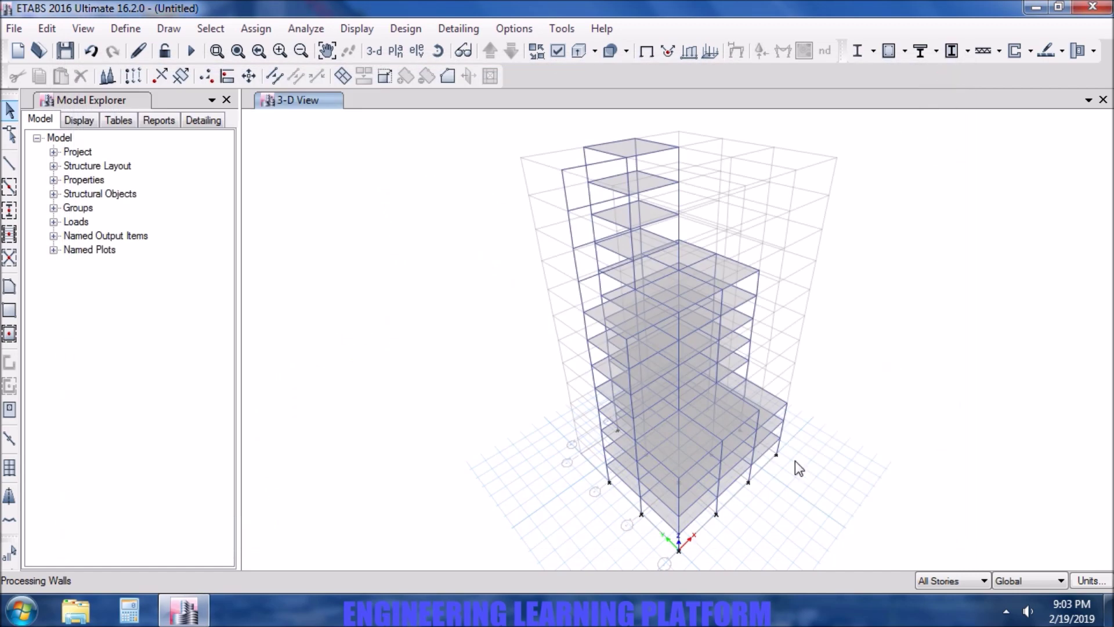
left_click(437, 51)
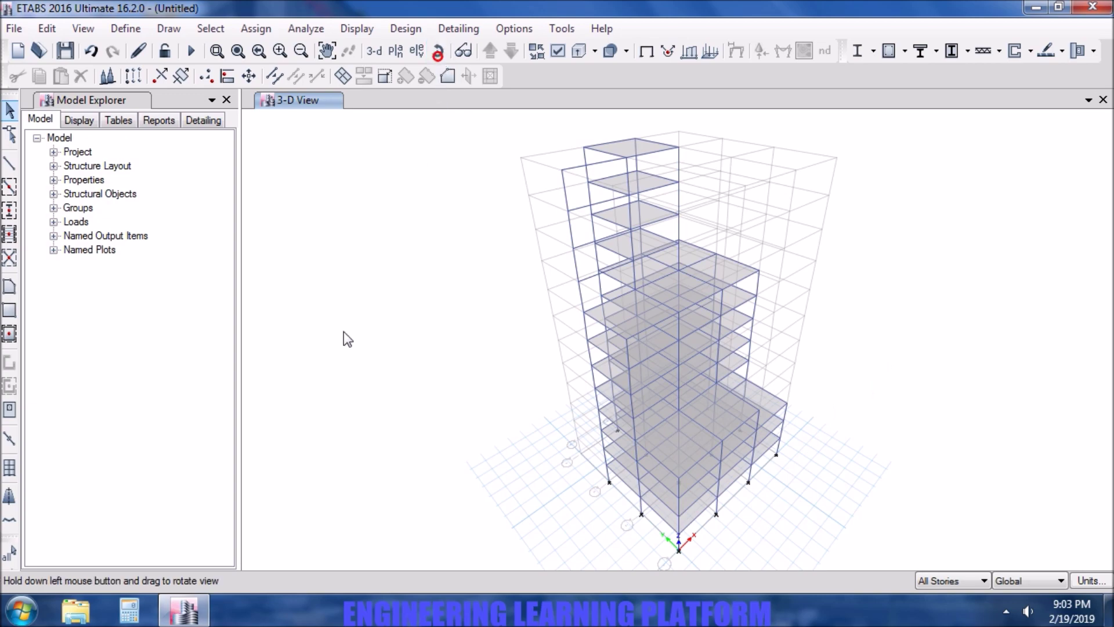
left_click_drag(321, 388, 357, 415)
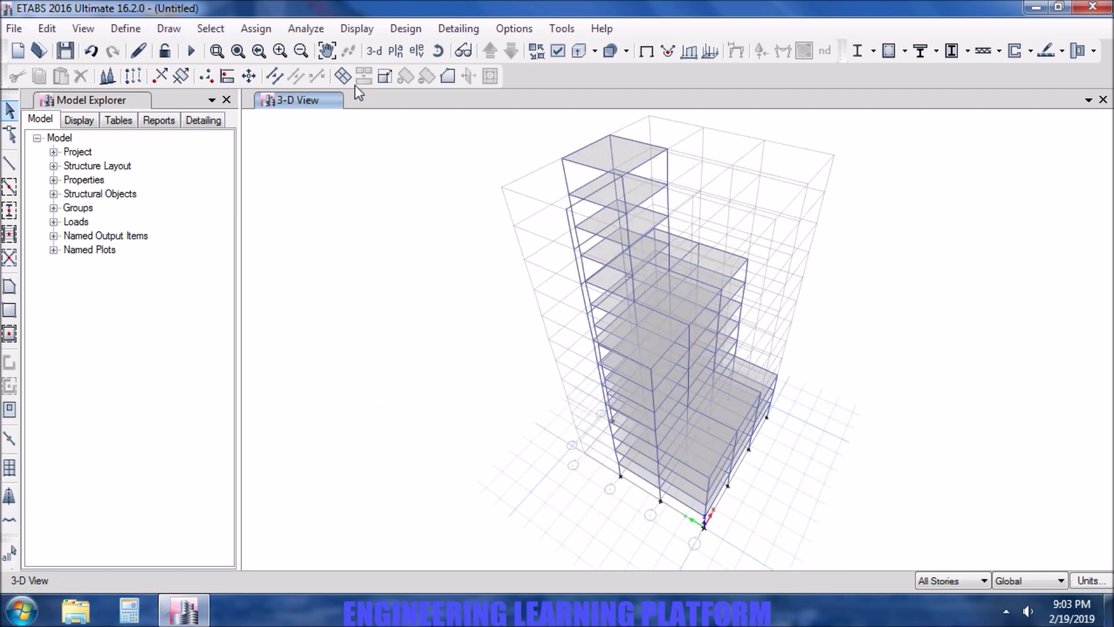
Show the Story1 plan with edits applying to Similar Stories.
left_click(397, 51)
left_click(484, 373)
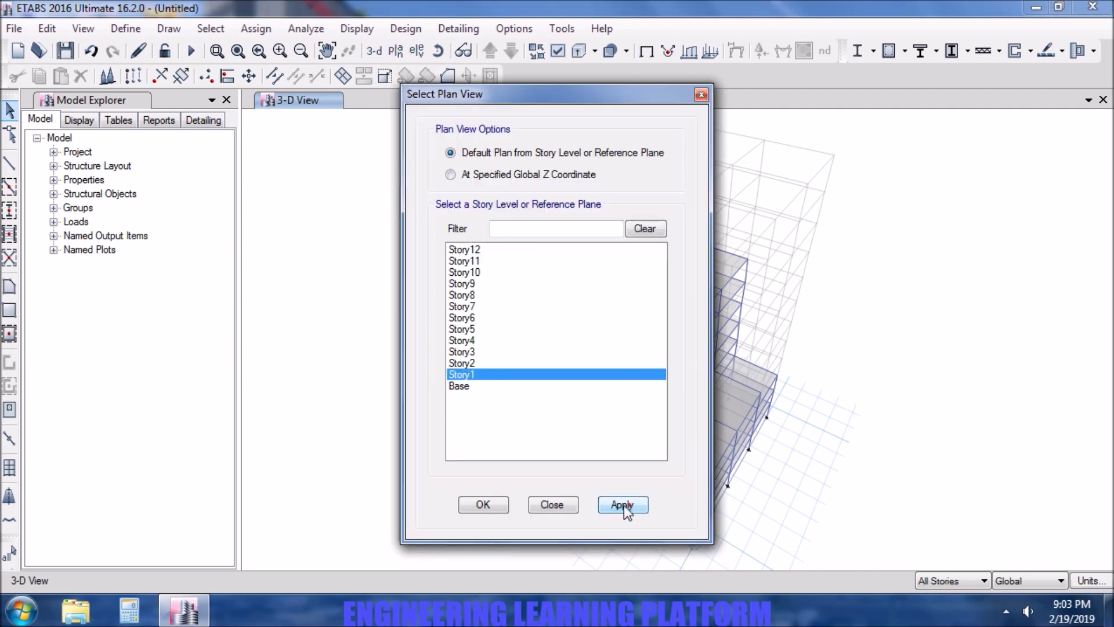
left_click(623, 505)
left_click(487, 504)
left_click(932, 580)
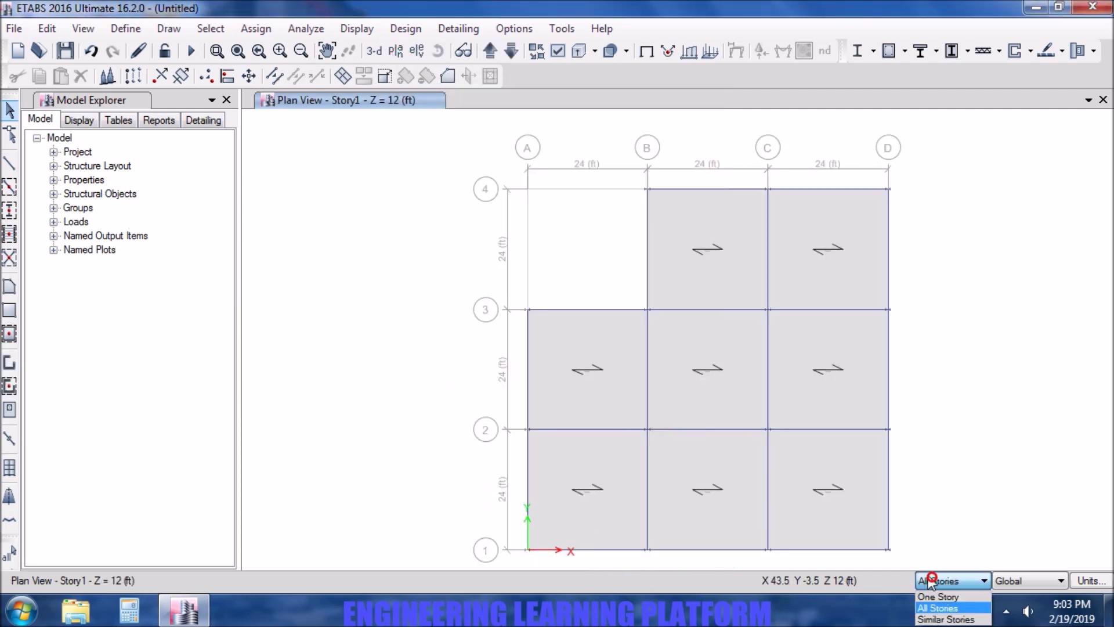
left_click(946, 619)
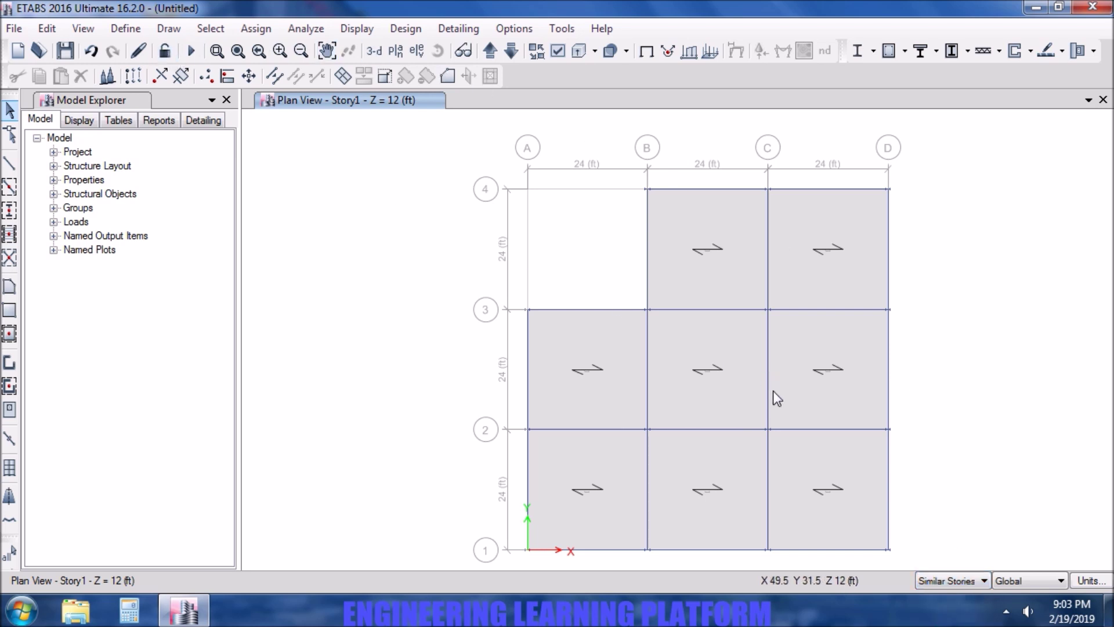
Assign a 40 lb/ft² uniform Live load to the middle B–C, 2–3 slab panel.
left_click(735, 391)
left_click(256, 28)
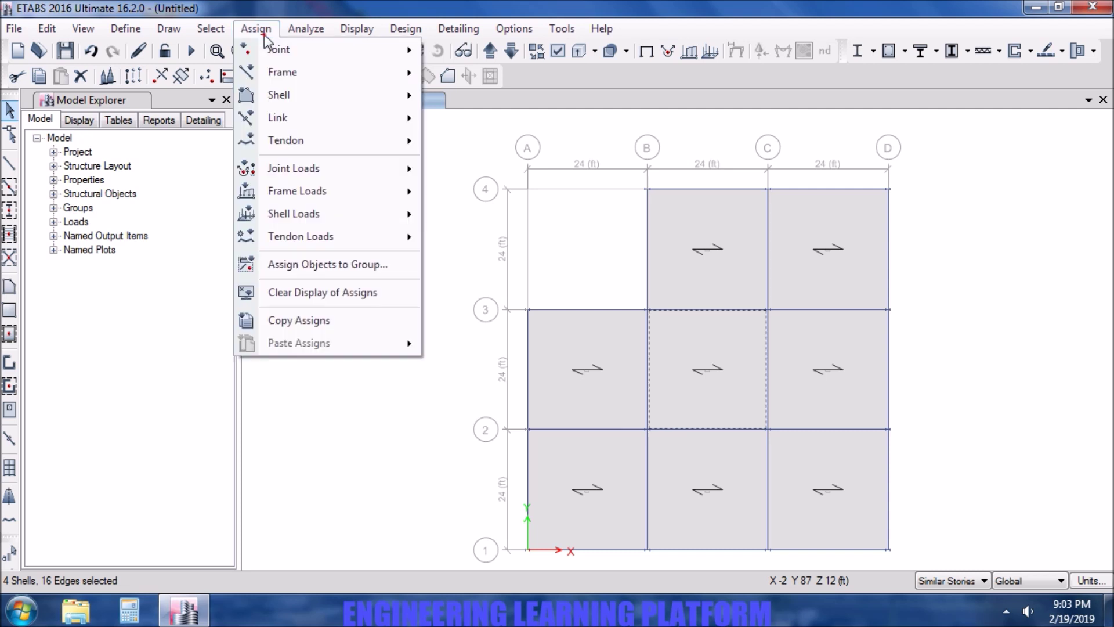
mouse_move(308, 216)
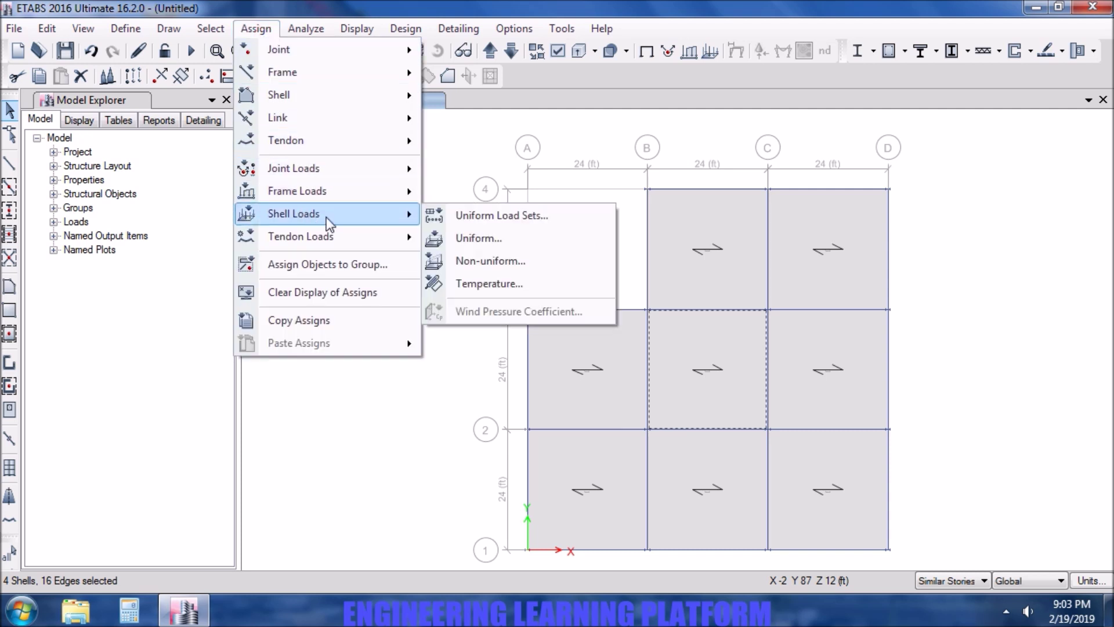
left_click(492, 239)
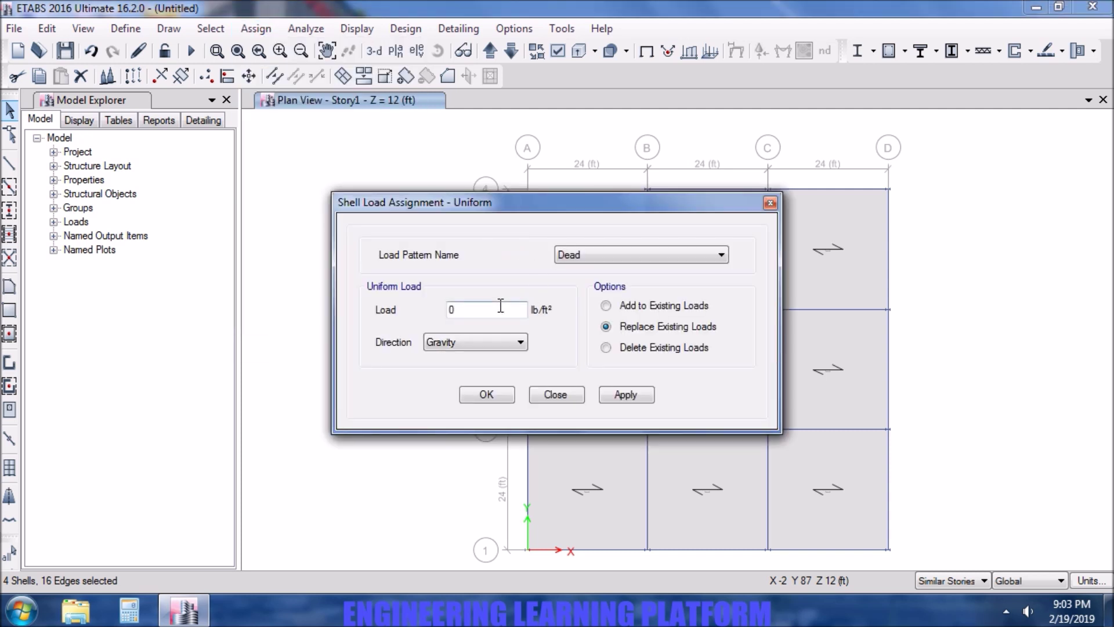
left_click(565, 258)
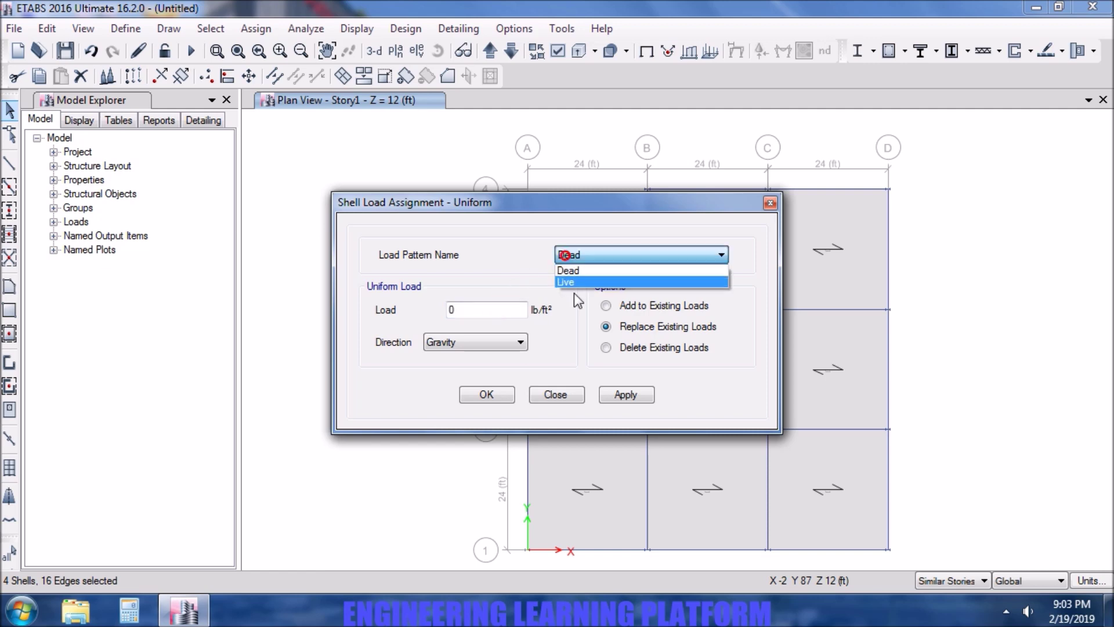
left_click(580, 284)
type("40")
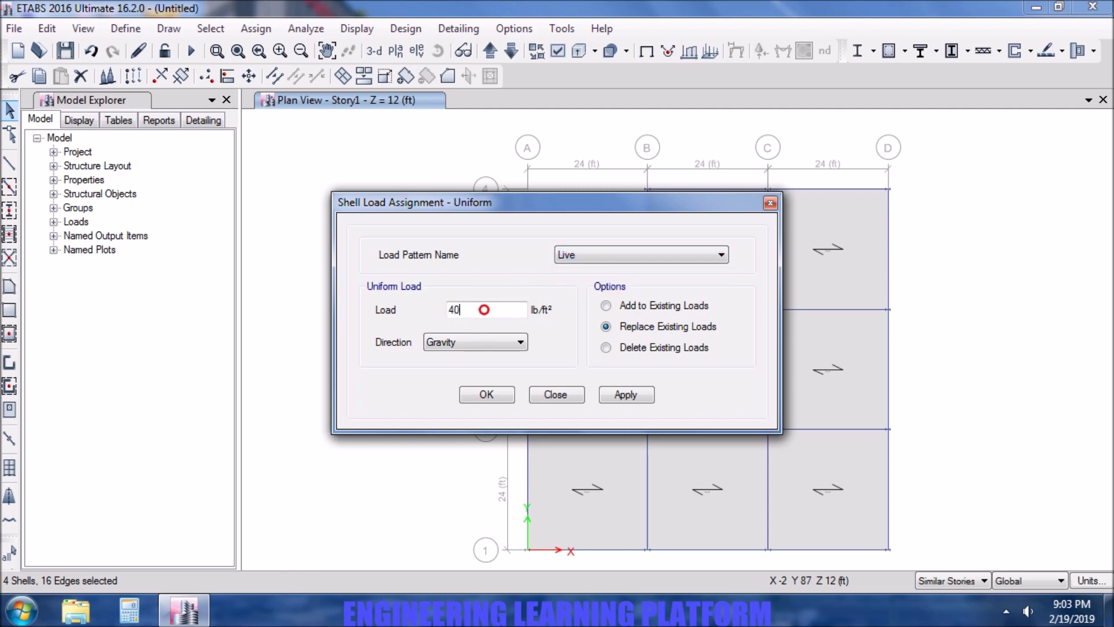
left_click(622, 395)
left_click(503, 399)
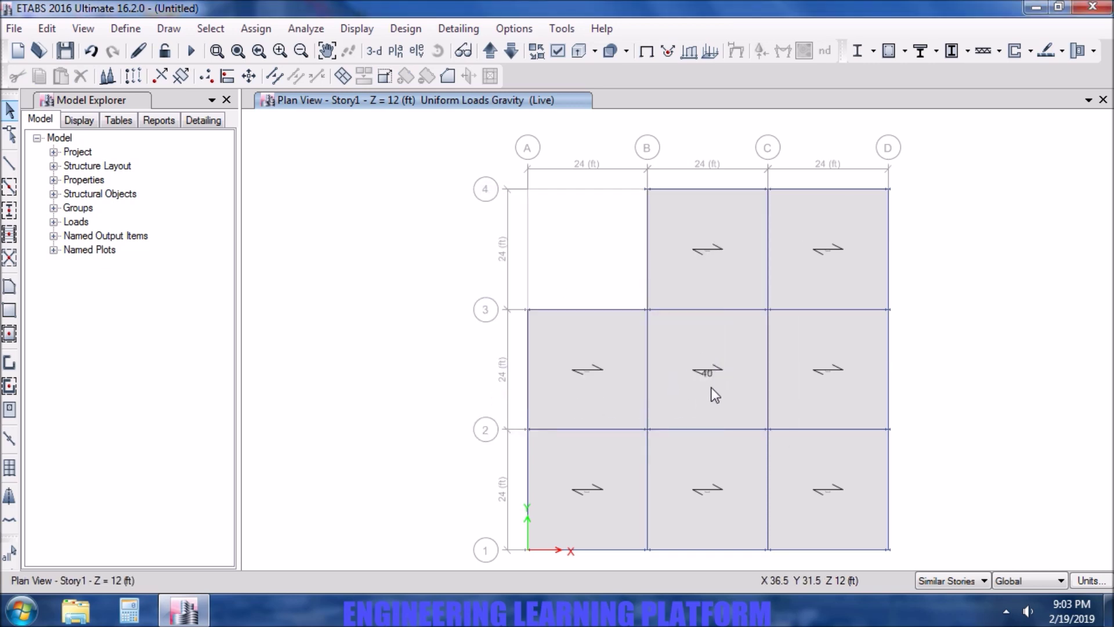
On the Story2 plan, check the middle slab's Loads tab for the 40 lb/ft² Live load.
left_click(490, 52)
right_click(712, 370)
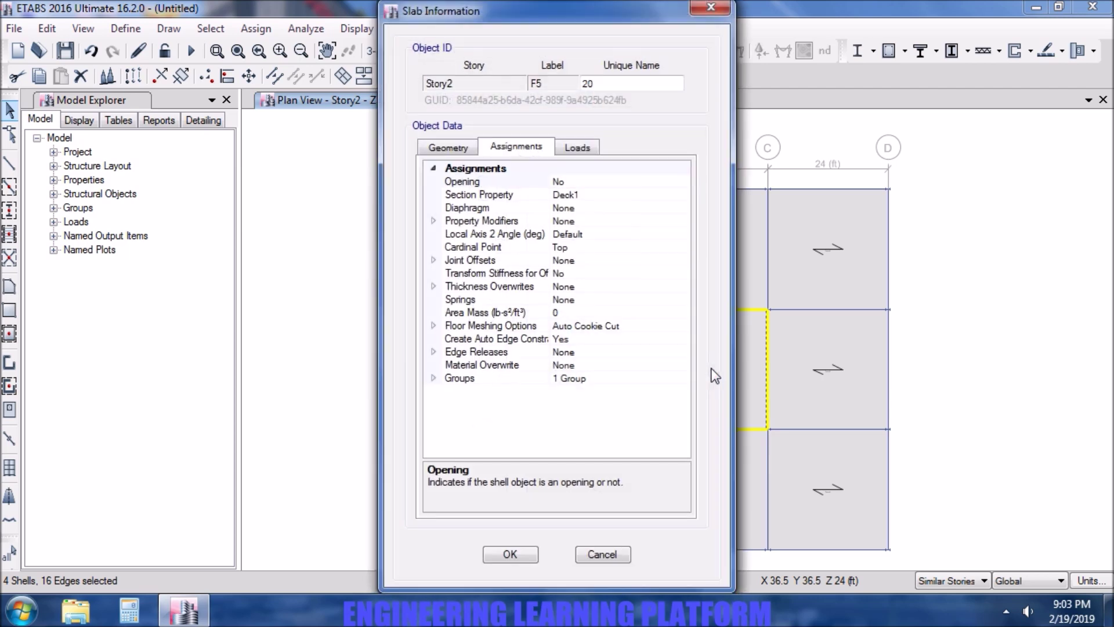
left_click(577, 146)
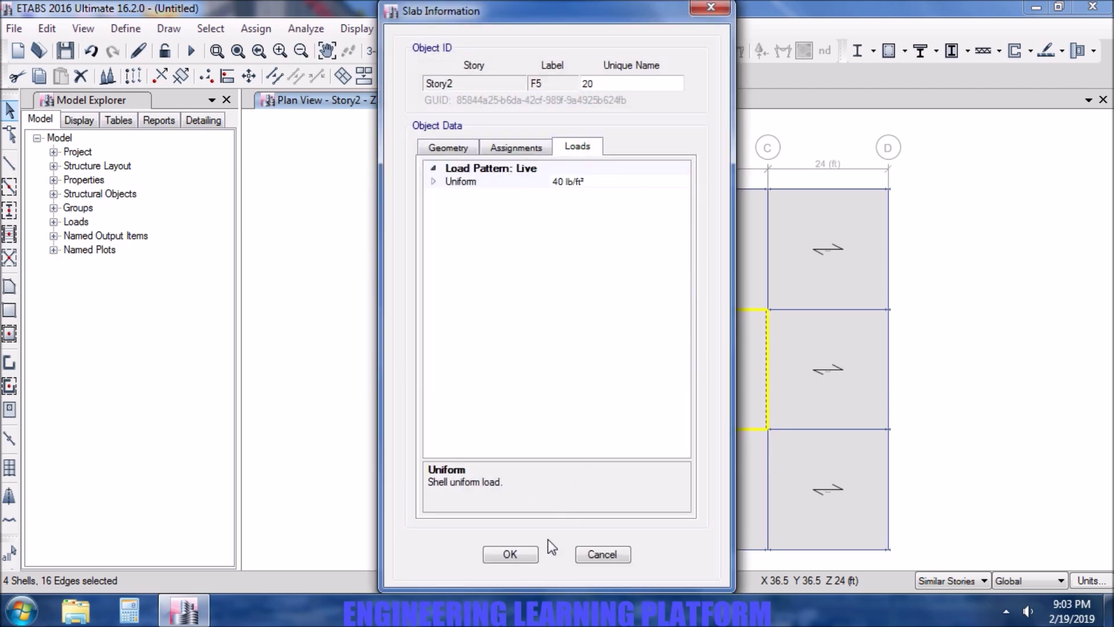
left_click(511, 555)
Step up to the Story4 plan, then return to the default 3-D building view.
left_click(491, 52)
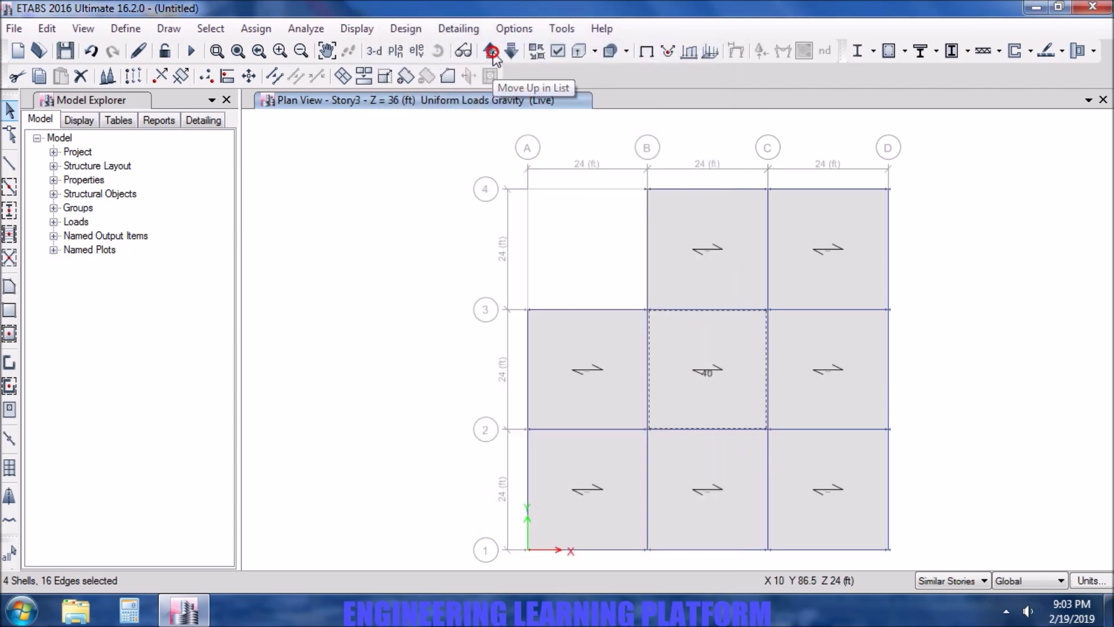
left_click(491, 53)
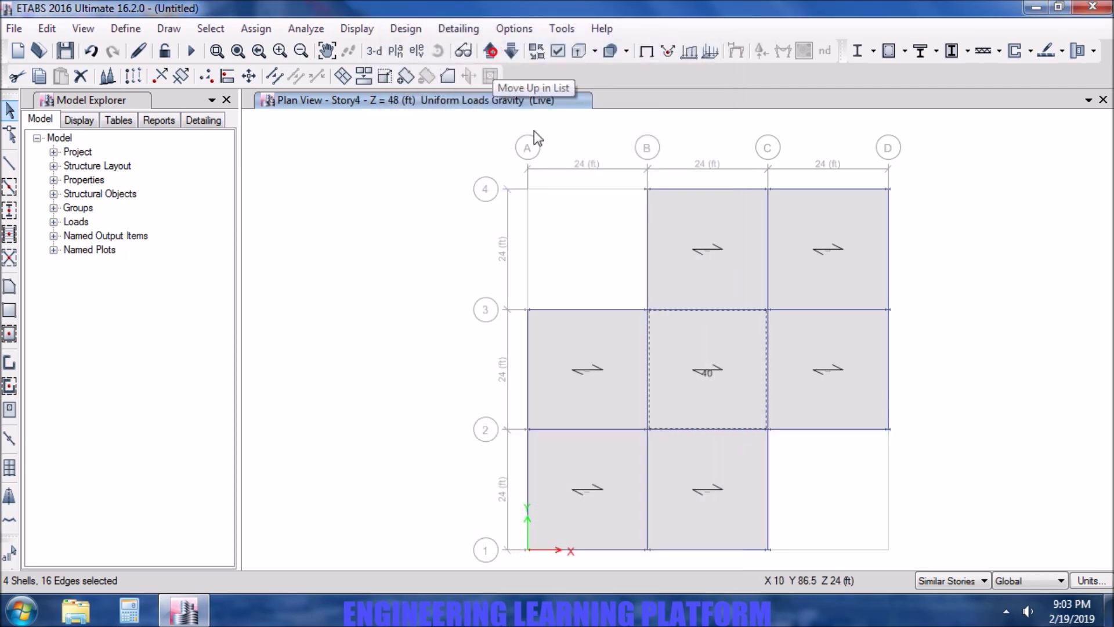
left_click(378, 53)
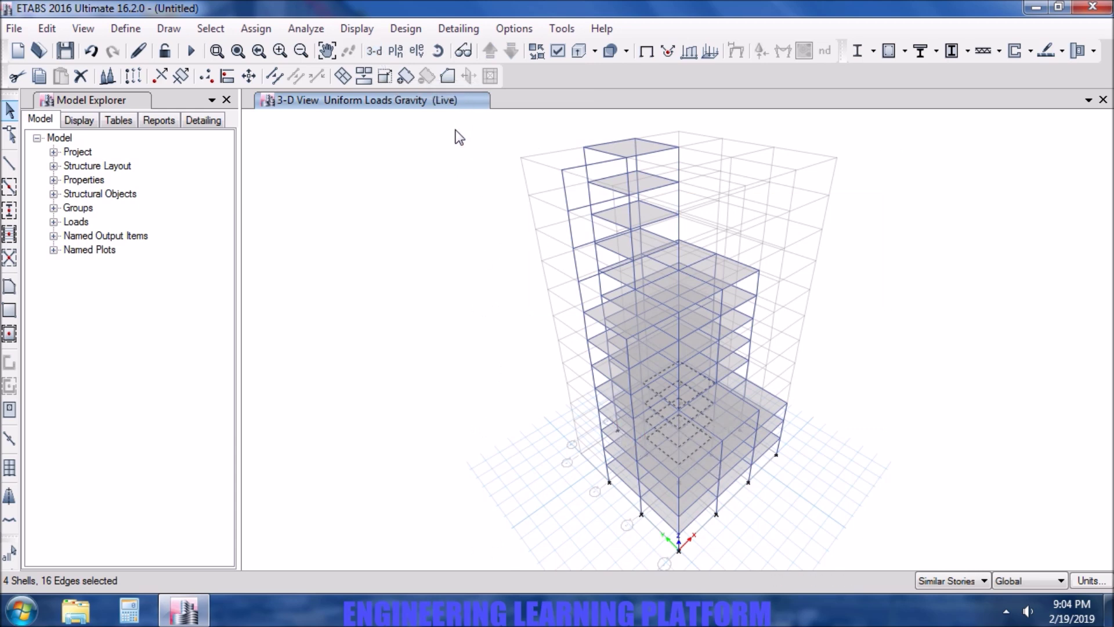
left_click(396, 52)
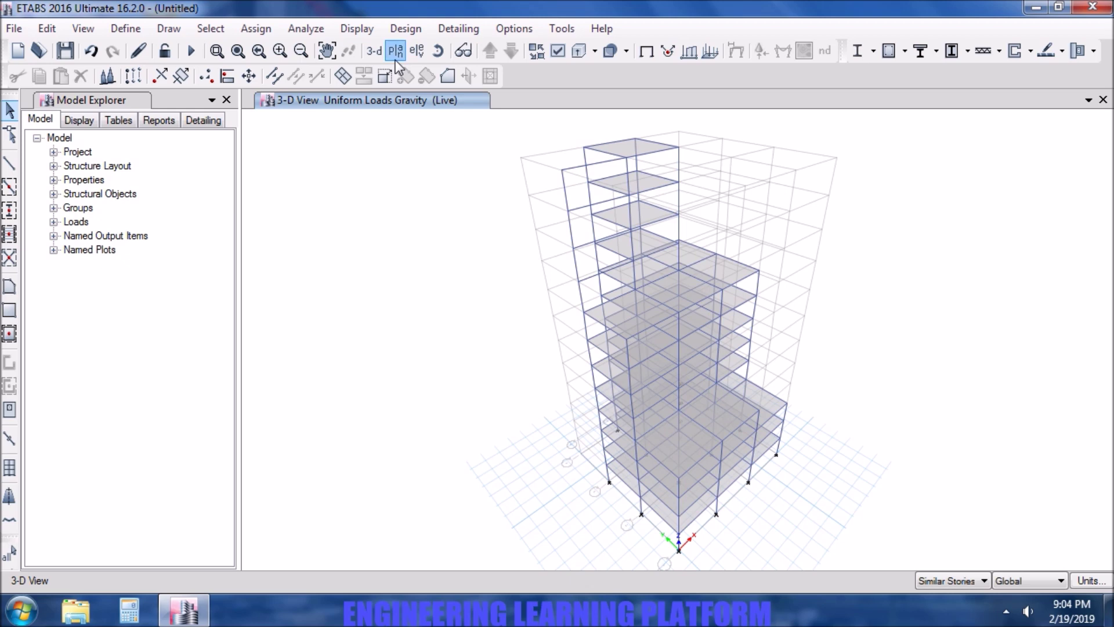
left_click(482, 374)
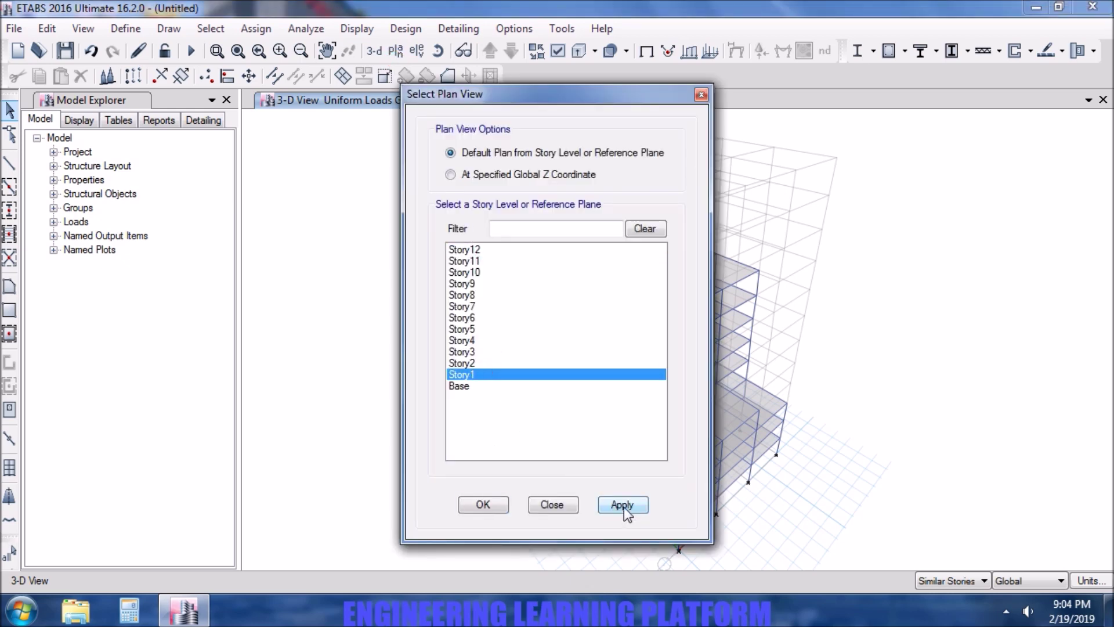
left_click(621, 505)
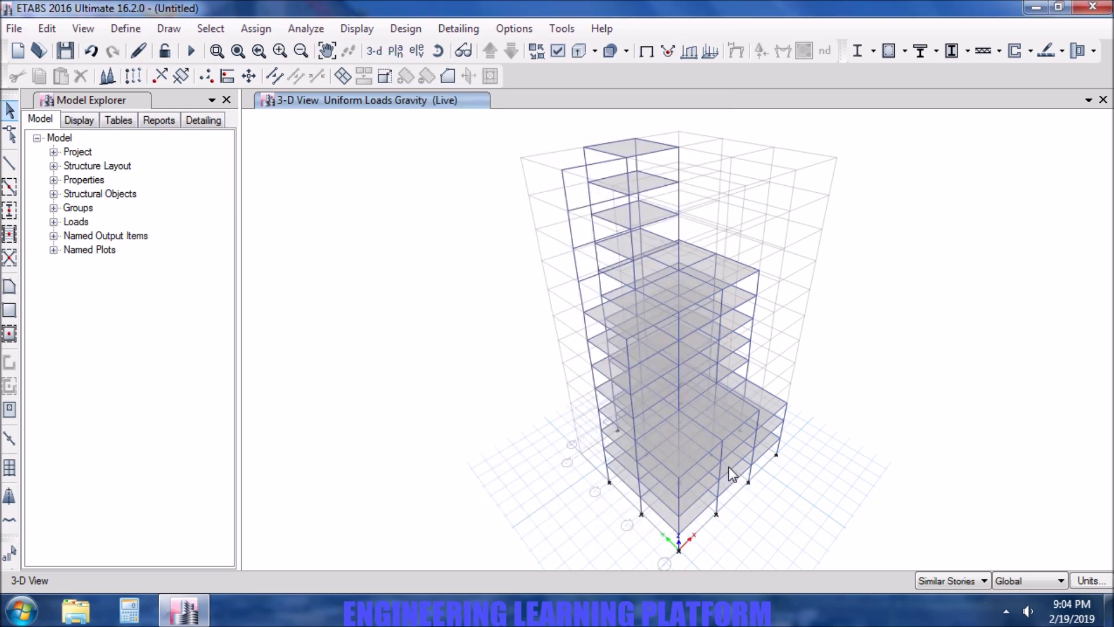
left_click(935, 582)
left_click(936, 583)
left_click(699, 504)
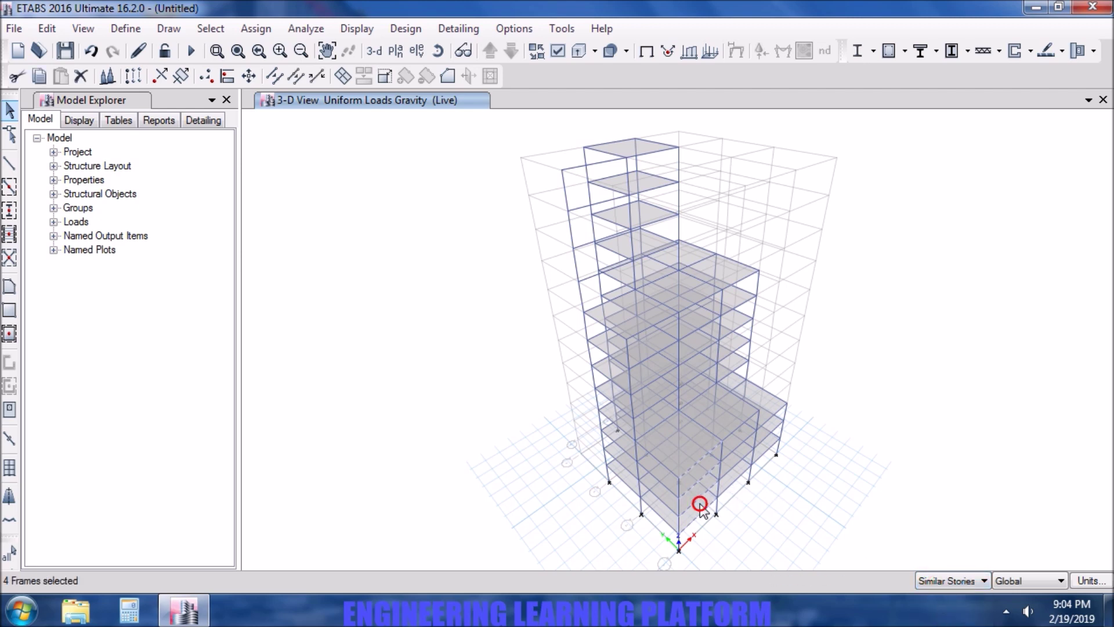
left_click(696, 513)
scroll(699, 519, "up", 5)
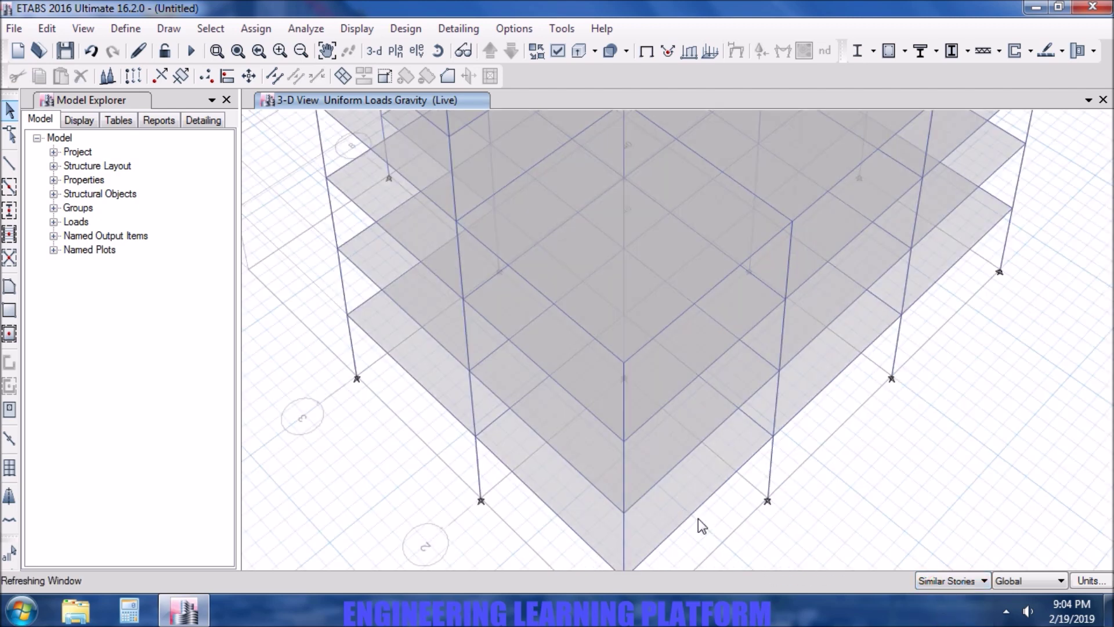
left_click(646, 260)
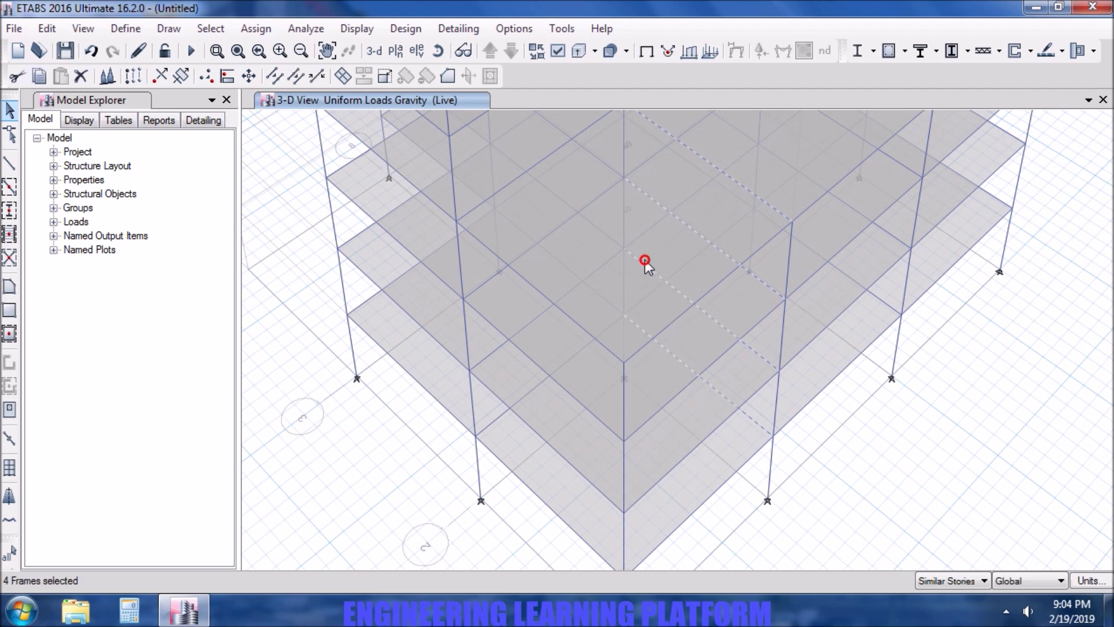
left_click(646, 259)
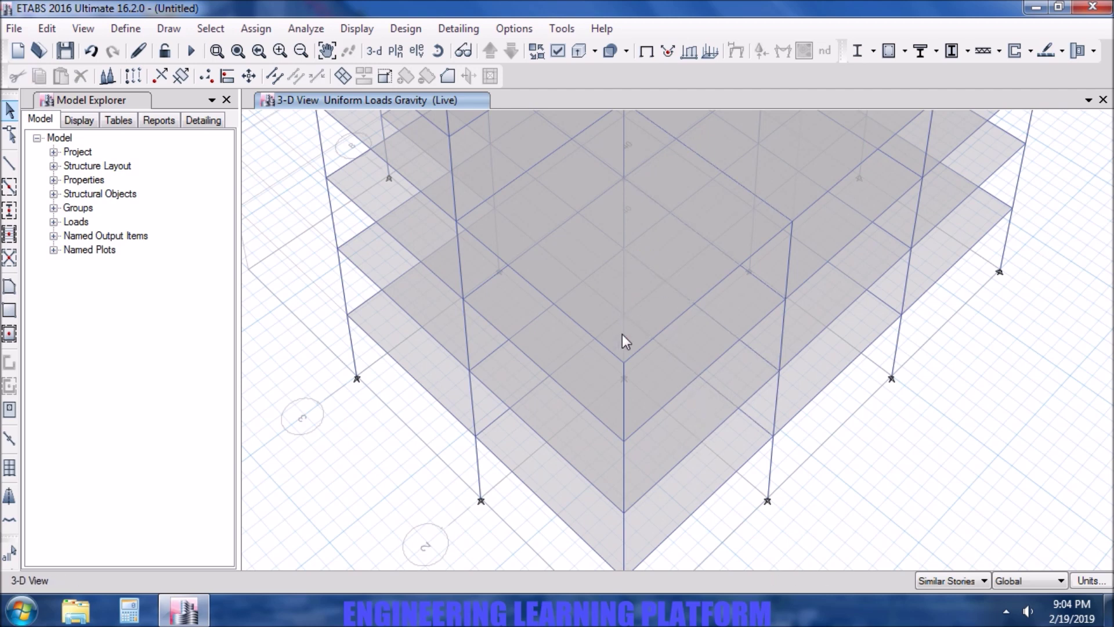
left_click(587, 528)
scroll(647, 489, "down", 3)
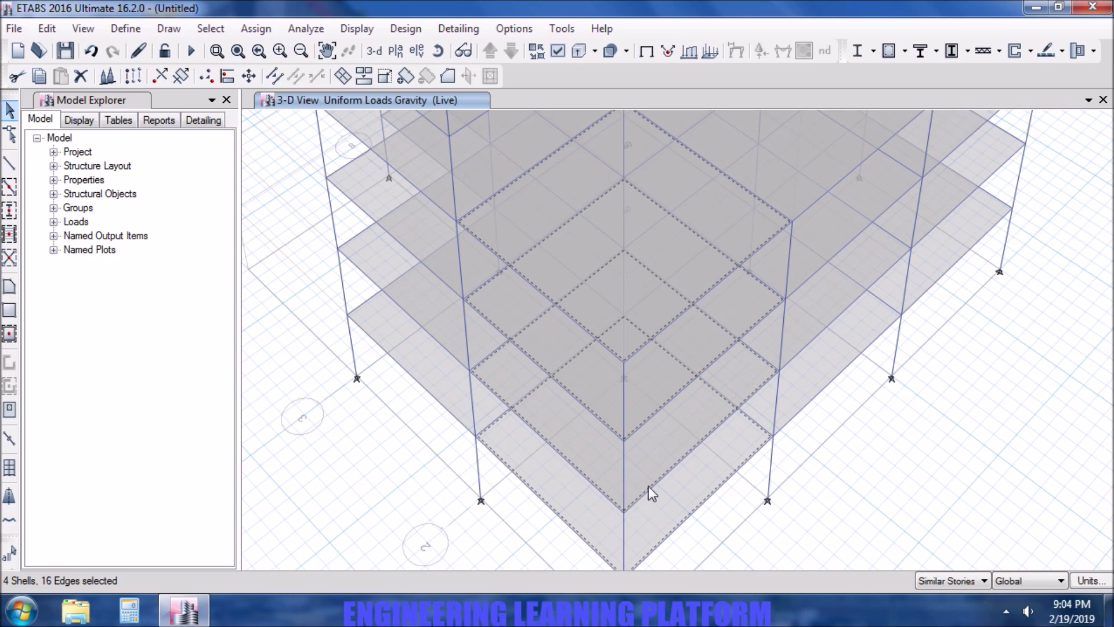
left_click(648, 486)
scroll(649, 485, "down", 4)
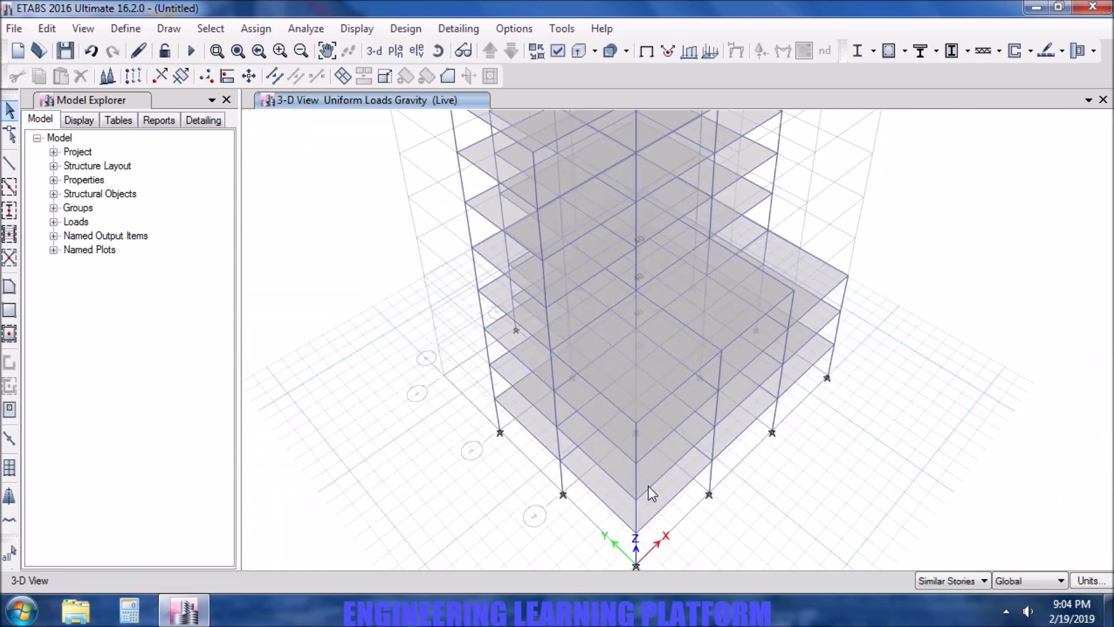